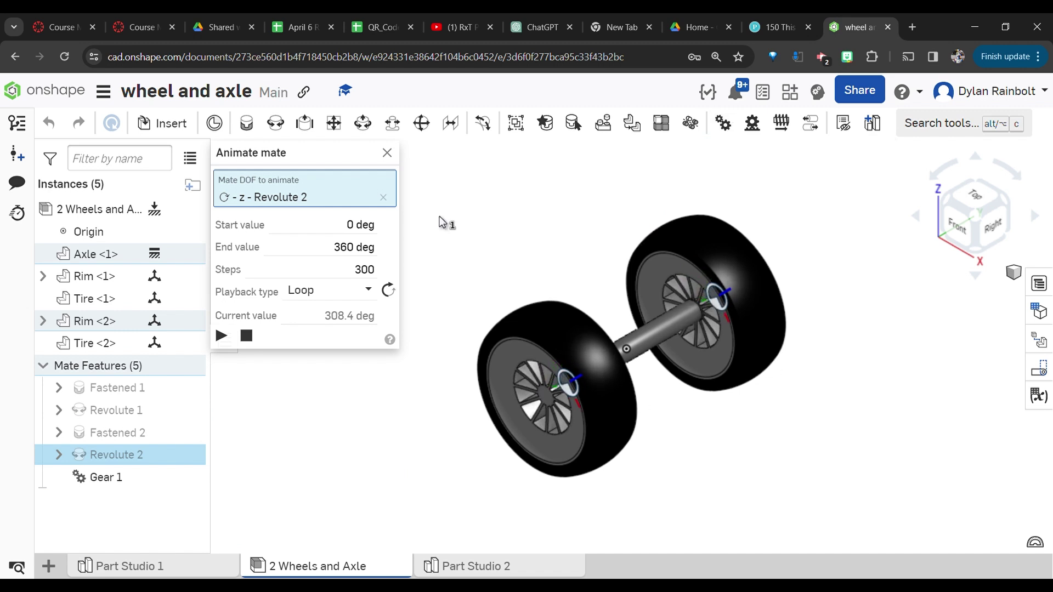
- Close the mate animation settings and inspect the finished wheel and axle model in Part Studio 1 from several angles
{"action": "left_click", "coordinate": [390, 157]}
{"action": "left_click", "coordinate": [149, 567]}
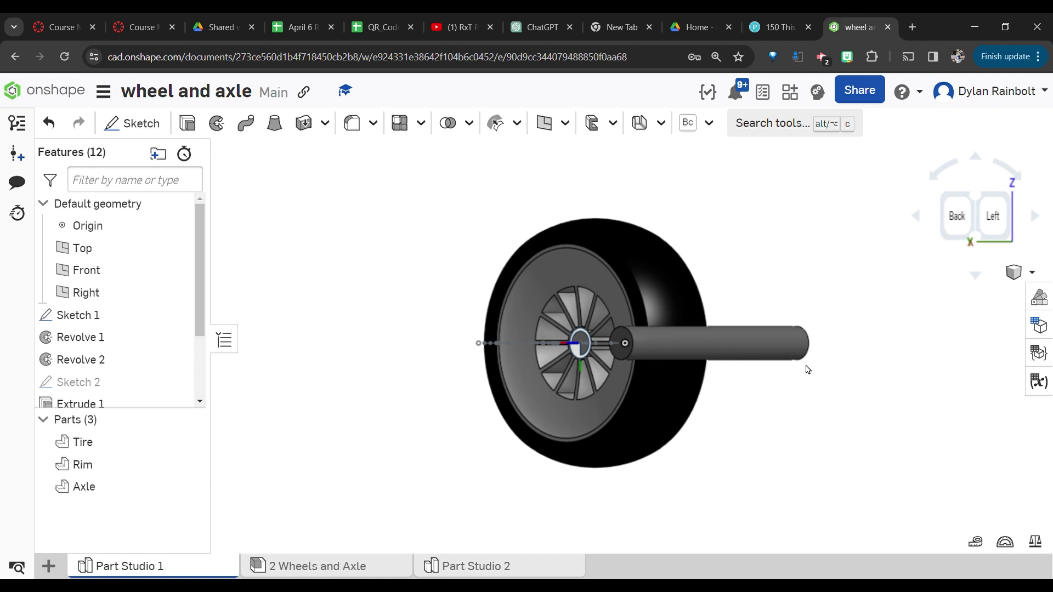
{"action": "key", "text": "Left"}
{"action": "key", "text": "Right"}
{"action": "key", "text": "Left"}
{"action": "key", "text": "Right"}
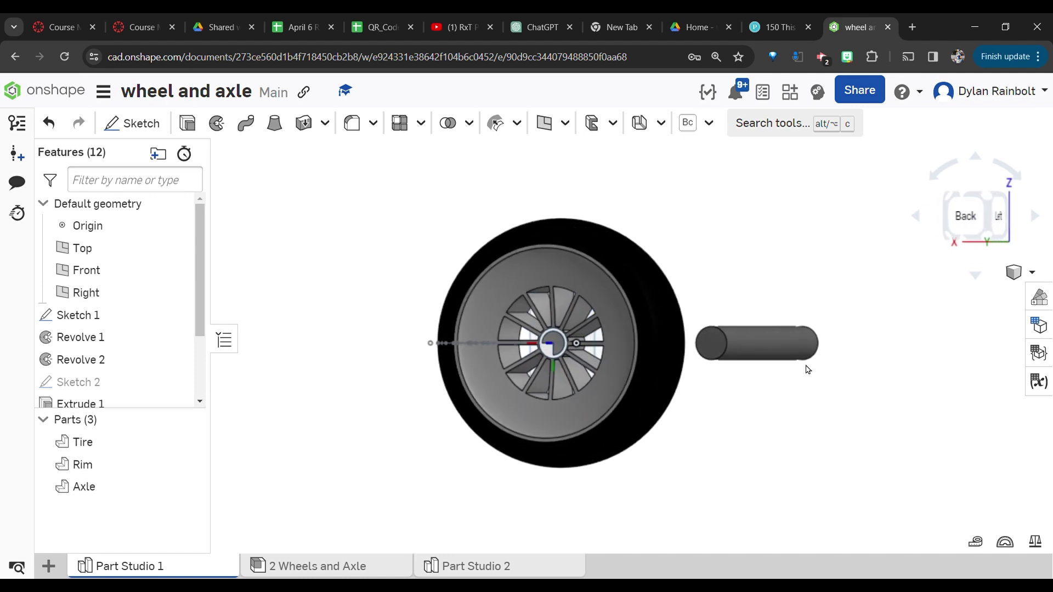
{"action": "right_click_drag", "start_coordinate": [806, 366], "coordinate": [683, 218]}
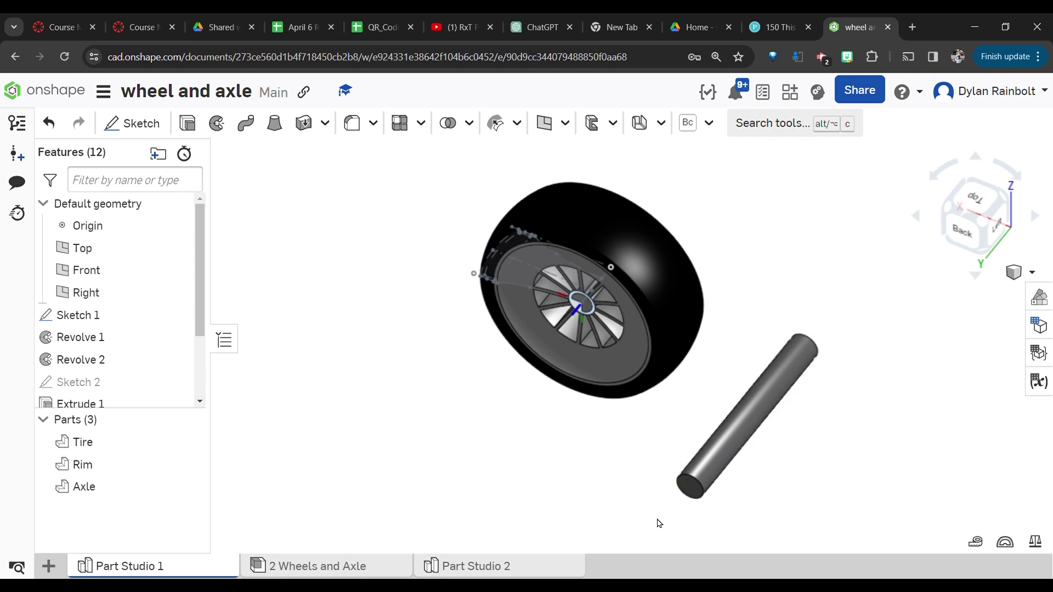
- Start a new sketch on the Top plane in the empty Part Studio 2
{"action": "left_click", "coordinate": [478, 566]}
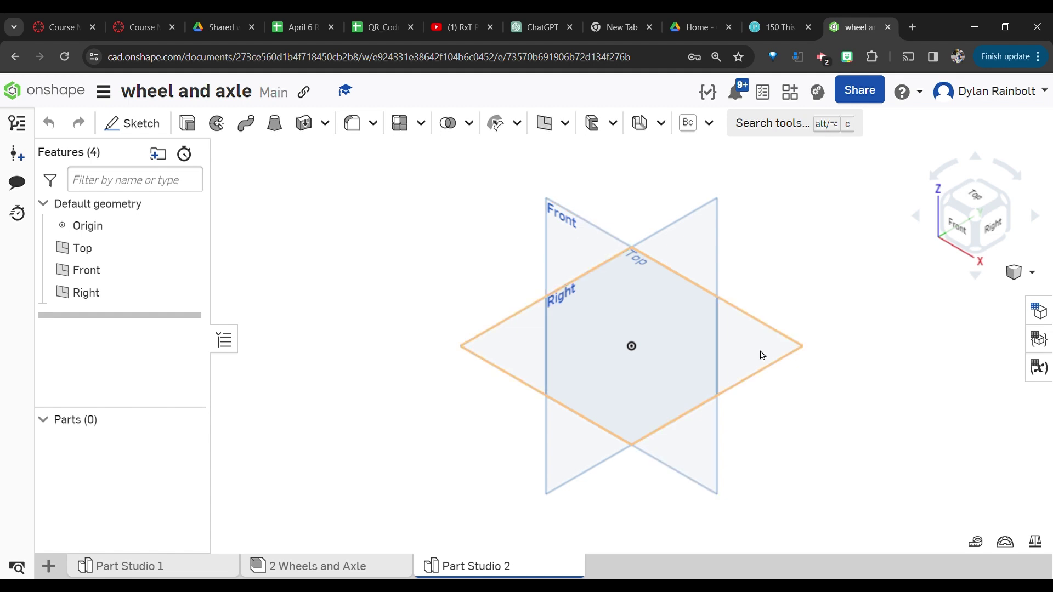
{"action": "mouse_move", "coordinate": [453, 571]}
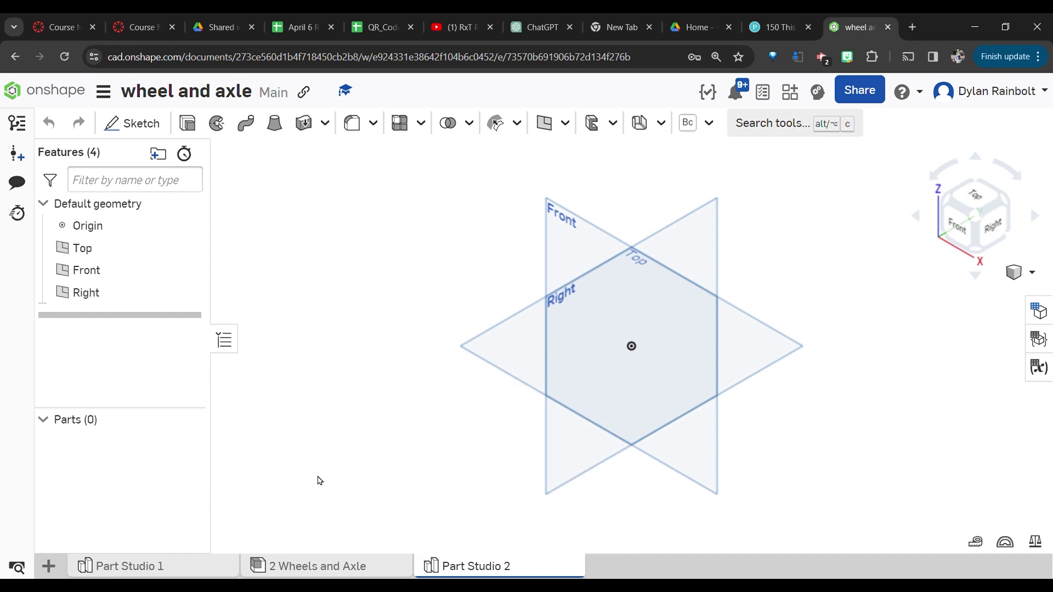
{"action": "left_click", "coordinate": [144, 125]}
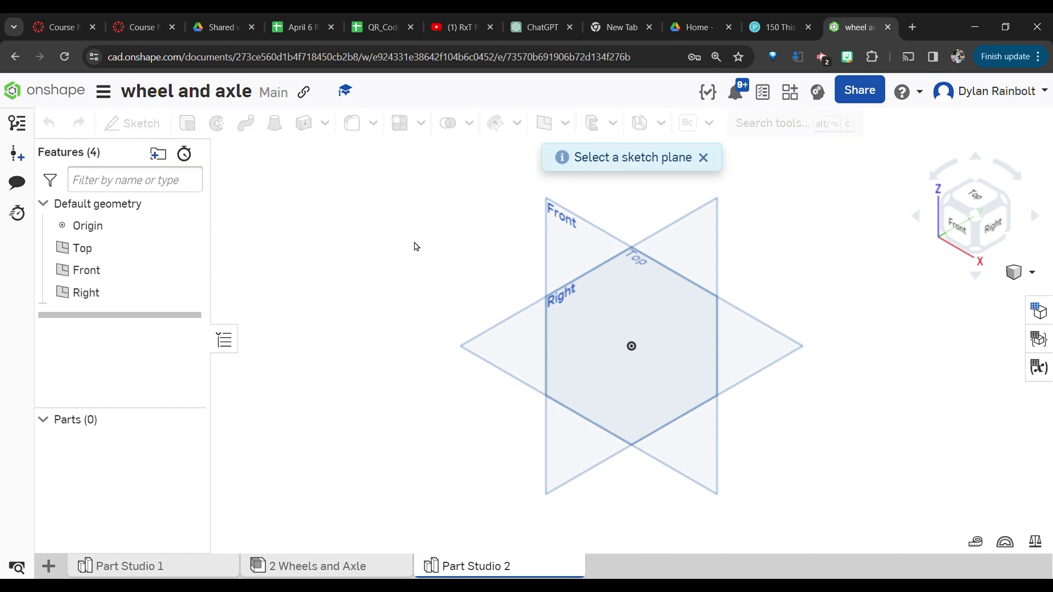
{"action": "left_click", "coordinate": [758, 336]}
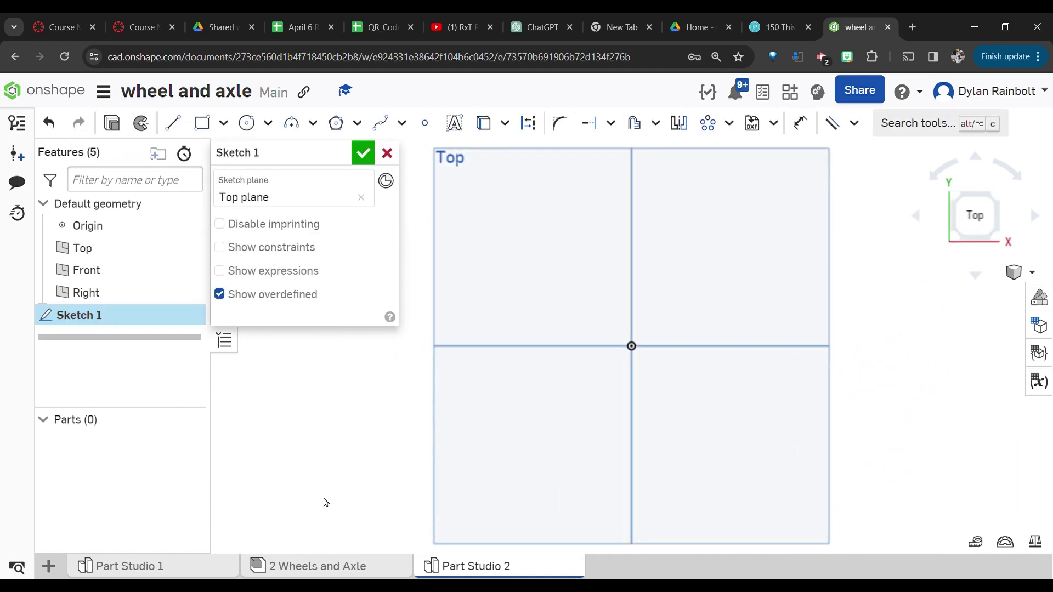
- Review the list of features that build the finished wheel in Part Studio 1
{"action": "left_click", "coordinate": [116, 570]}
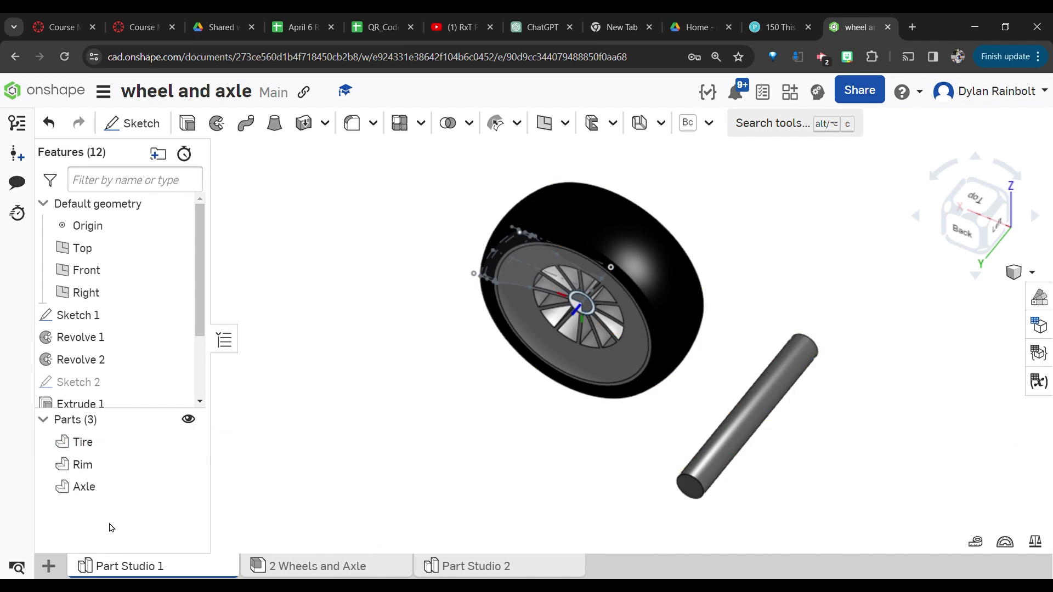
{"action": "scroll", "coordinate": [112, 314], "scroll_direction": "down", "scroll_amount": 1}
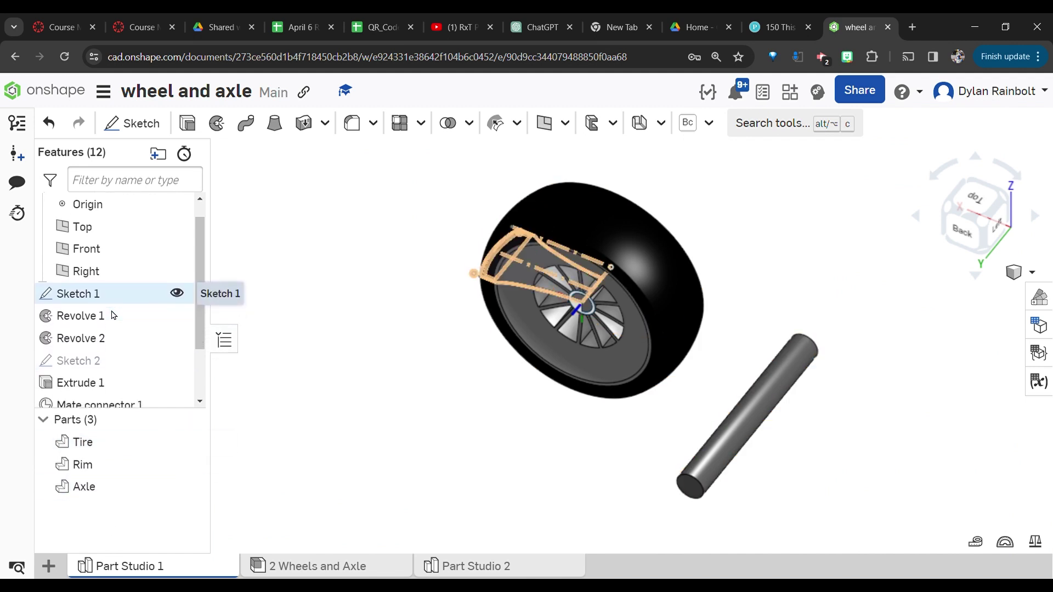
{"action": "scroll", "coordinate": [109, 348], "scroll_direction": "down", "scroll_amount": 3}
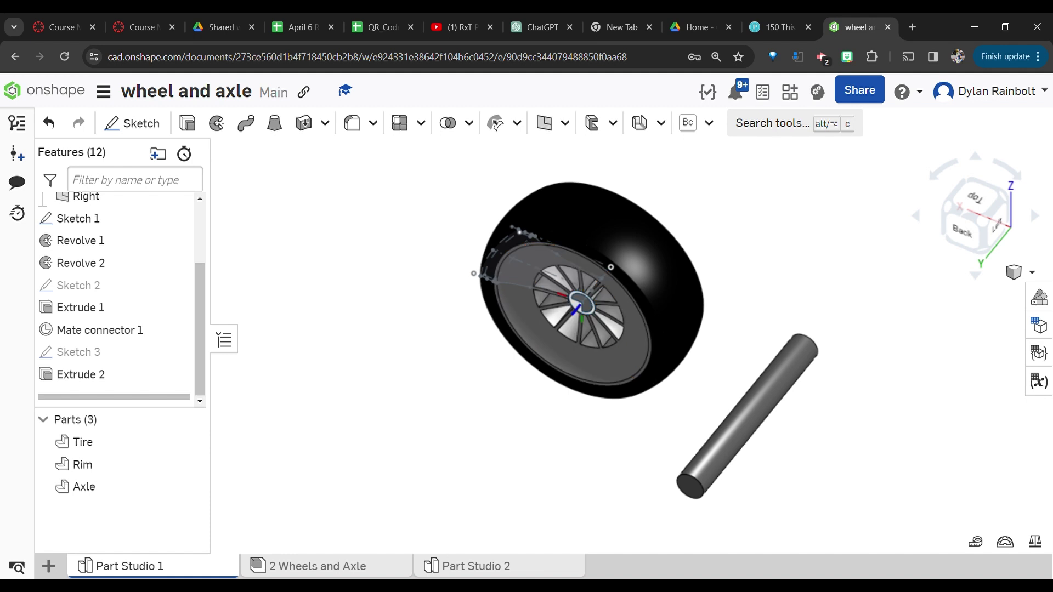
- In the Part Studio 2 sketch, draw a horizontal construction line 7.5 in long from the origin along the positive X direction
{"action": "left_click", "coordinate": [464, 566]}
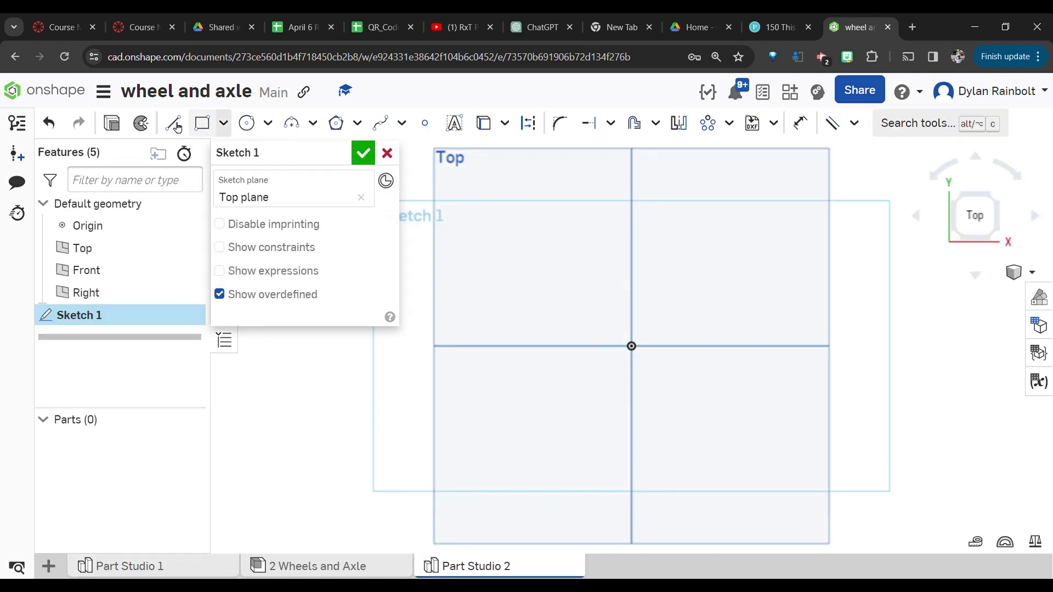
{"action": "left_click", "coordinate": [172, 124]}
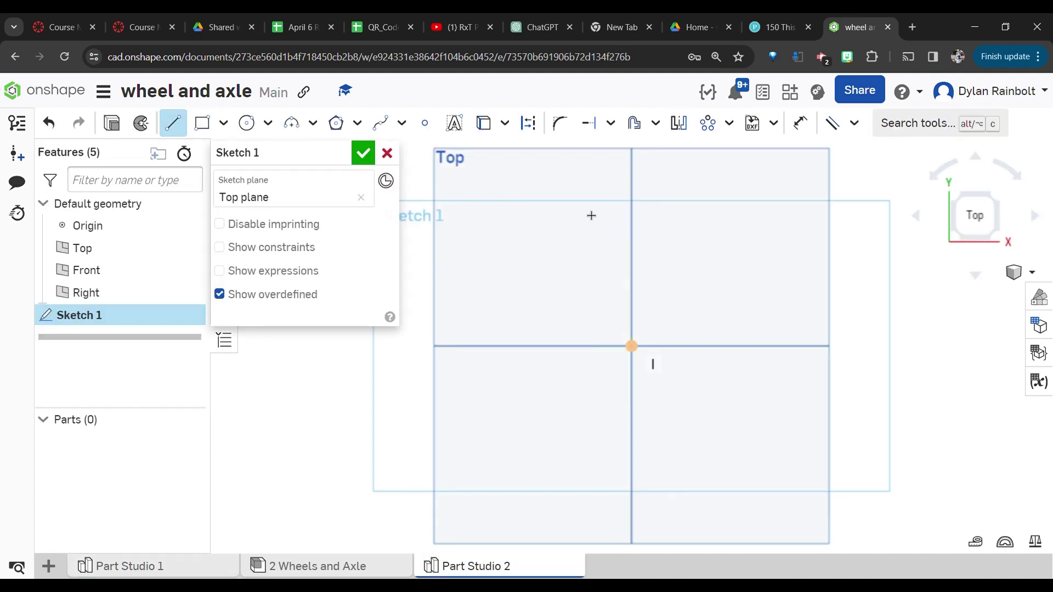
{"action": "left_click", "coordinate": [530, 123]}
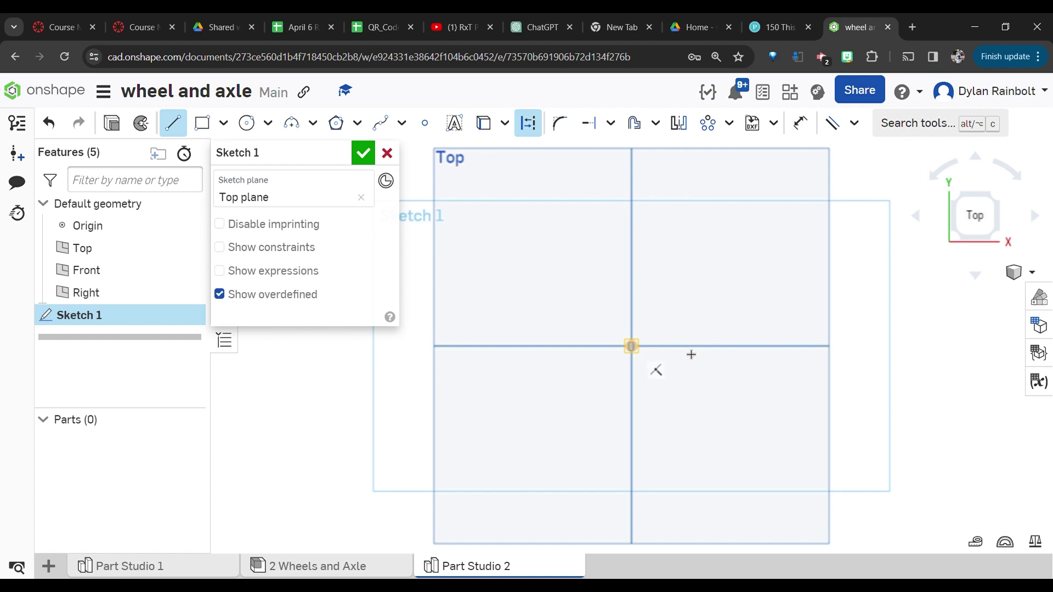
{"action": "left_click", "coordinate": [823, 346]}
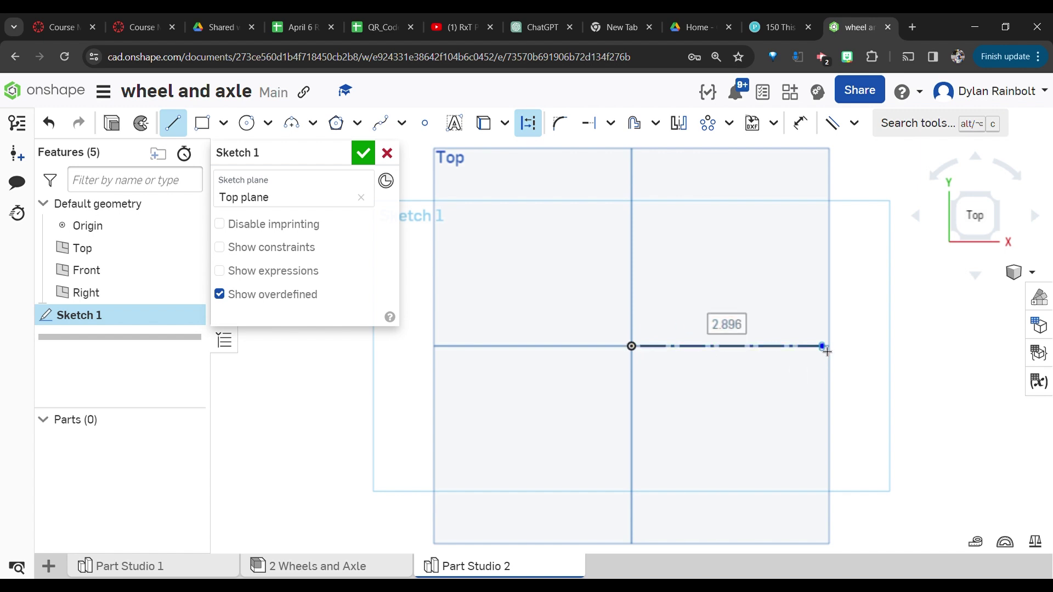
{"action": "type", "text": "7.5"}
{"action": "key", "text": "Return"}
{"action": "scroll", "coordinate": [823, 348], "scroll_direction": "down", "scroll_amount": 3}
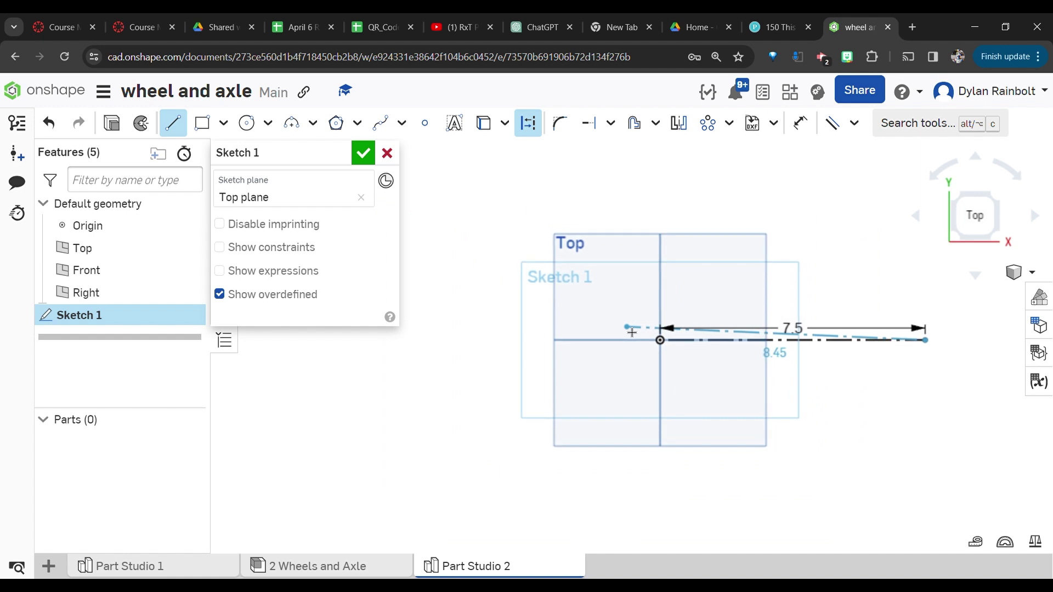
{"action": "key", "text": "Escape"}
{"action": "scroll", "coordinate": [580, 352], "scroll_direction": "down", "scroll_amount": 1}
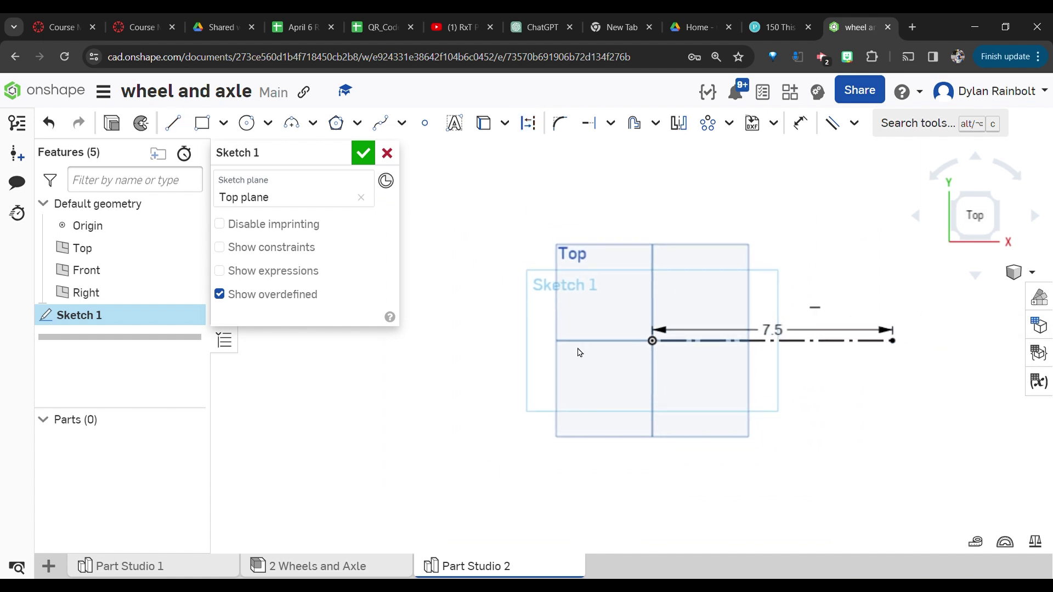
{"action": "scroll", "coordinate": [927, 329], "scroll_direction": "up", "scroll_amount": 2}
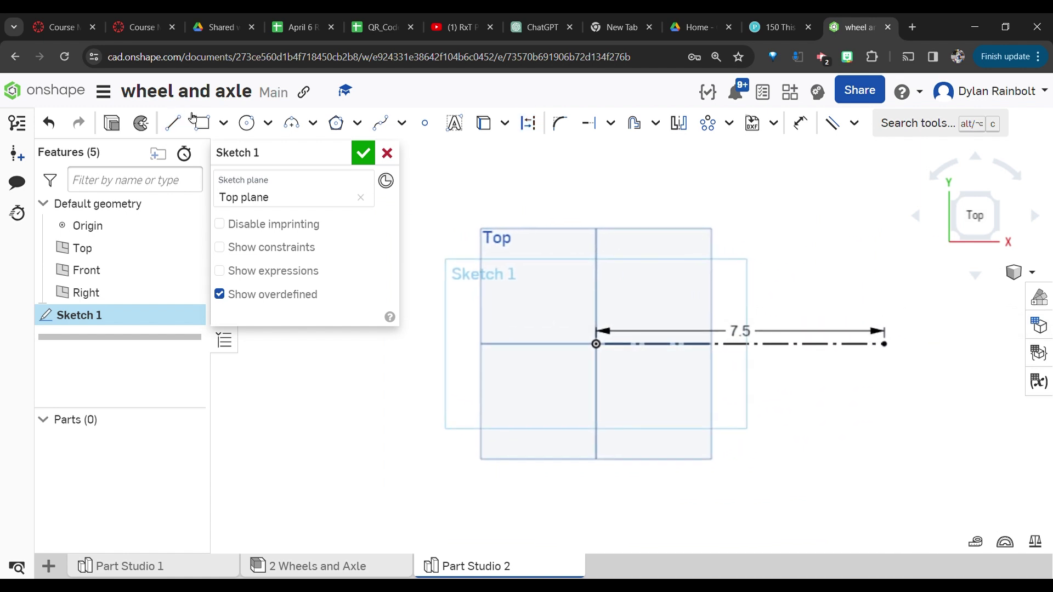
- Draw a solid vertical line 3 in long upward from the outer end of the construction line
{"action": "left_click", "coordinate": [172, 122]}
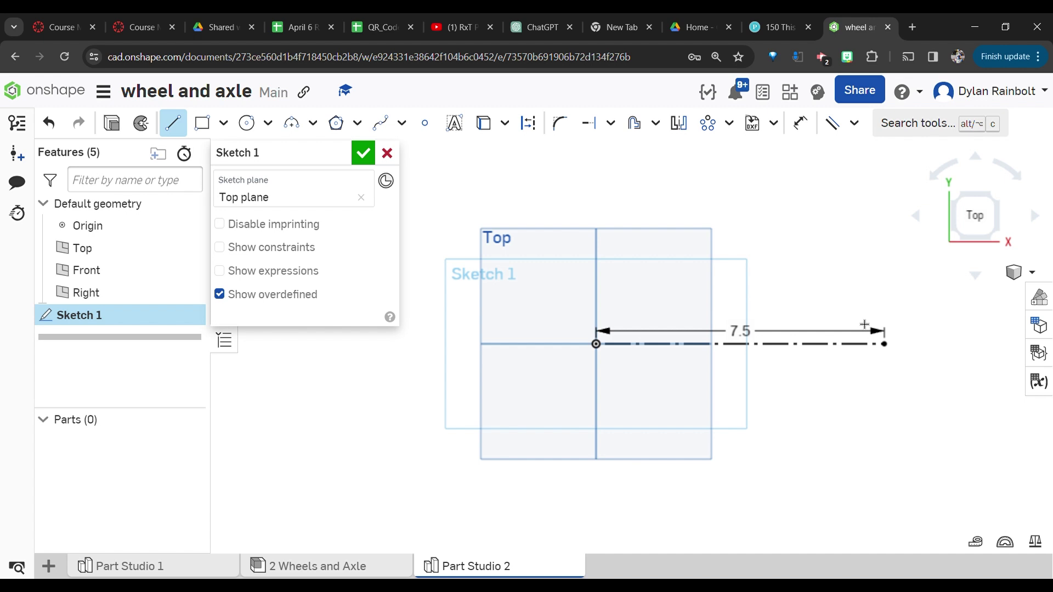
{"action": "left_click", "coordinate": [885, 344]}
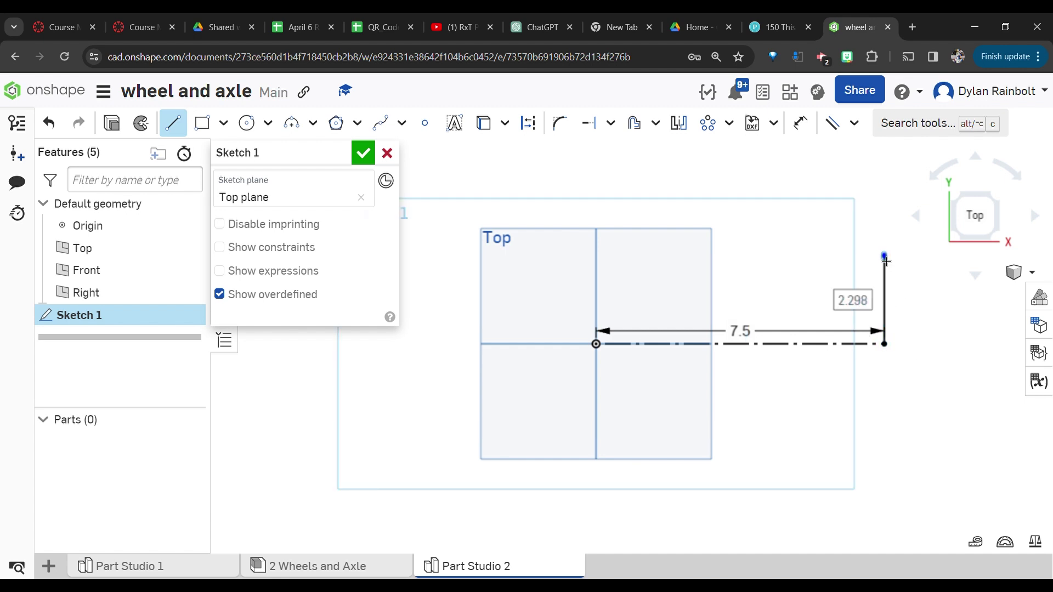
{"action": "type", "text": "3"}
{"action": "key", "text": "Return"}
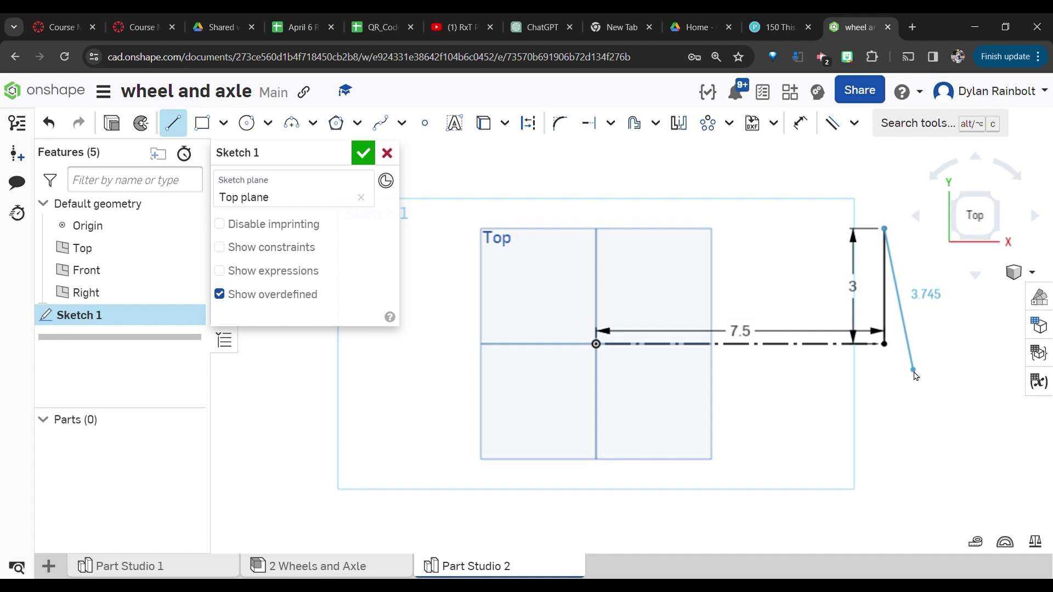
{"action": "key", "text": "Escape"}
{"action": "key", "text": "f"}
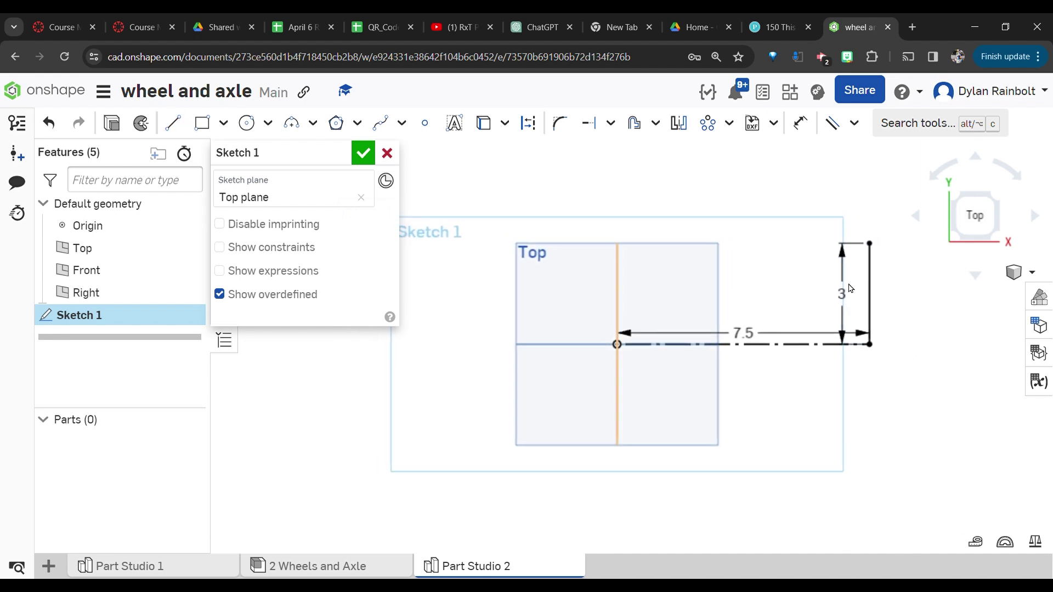
- Set the vertical line's length to 2.5 in
{"action": "double_click", "coordinate": [852, 303]}
{"action": "type", "text": "2.5"}
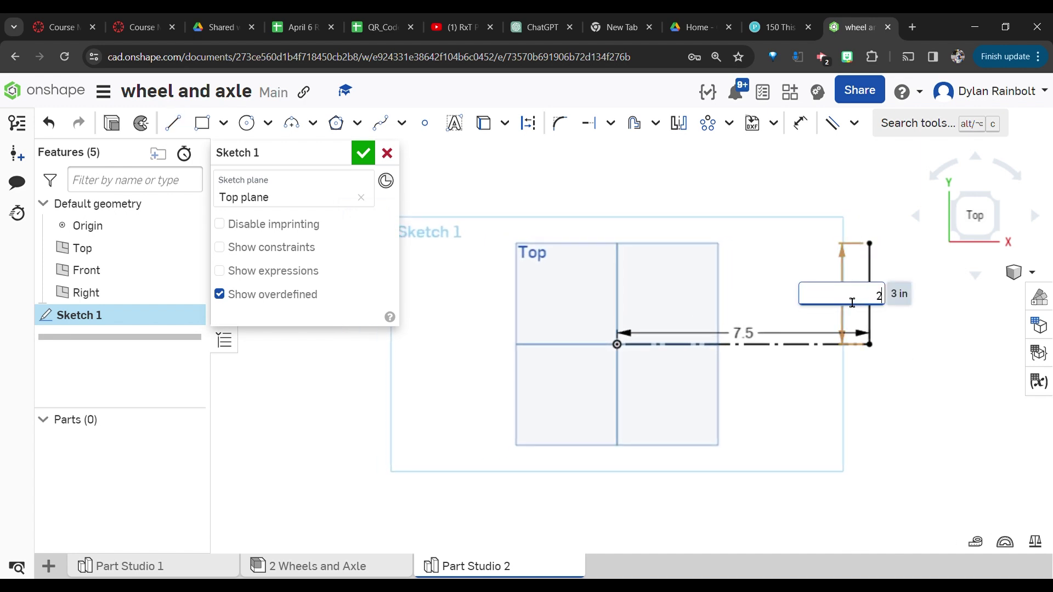
{"action": "key", "text": "Return"}
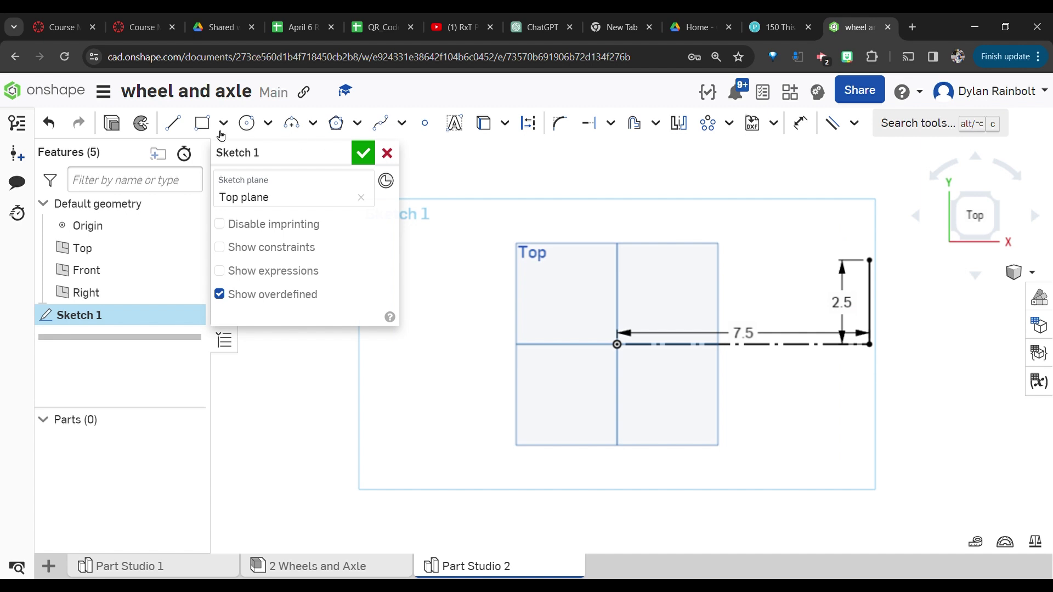
- Draw a horizontal line 2 in long from the vertical line's upper end back toward the origin side
{"action": "left_click", "coordinate": [173, 122]}
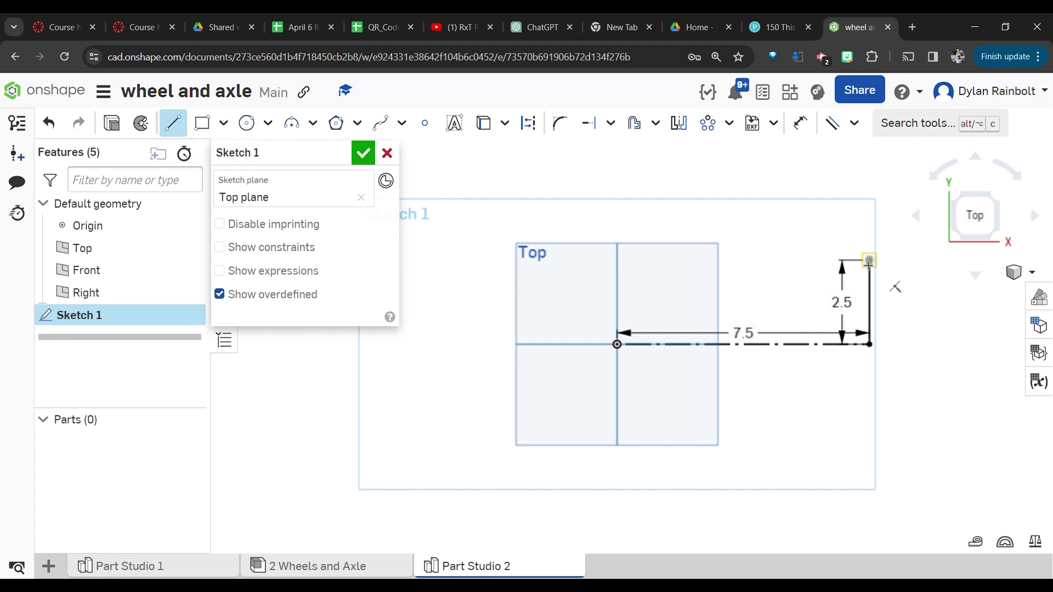
{"action": "left_click", "coordinate": [869, 260]}
{"action": "type", "text": "2"}
{"action": "key", "text": "Return"}
- Draw a vertical line 0.2 in long downward from the inner end of the 2 in horizontal line
{"action": "scroll", "coordinate": [805, 264], "scroll_direction": "up", "scroll_amount": 4}
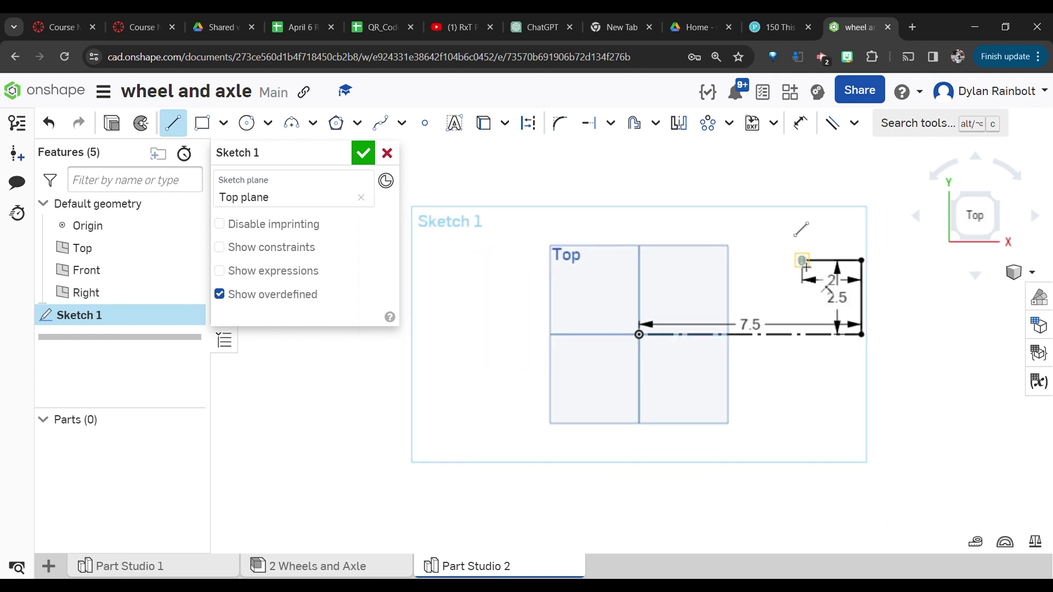
{"action": "scroll", "coordinate": [806, 266], "scroll_direction": "up", "scroll_amount": 1}
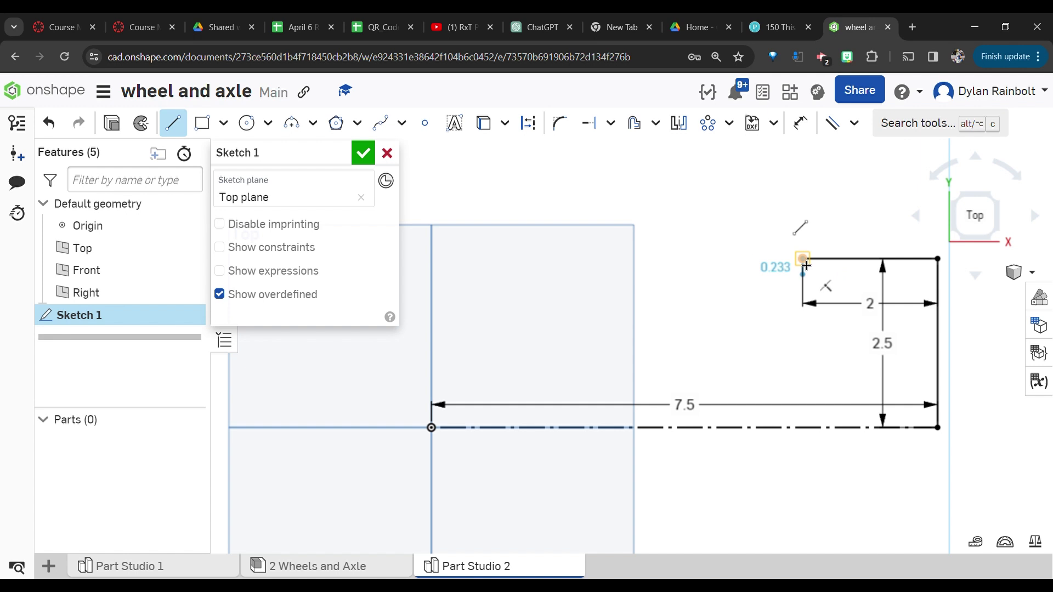
{"action": "type", "text": "0.2"}
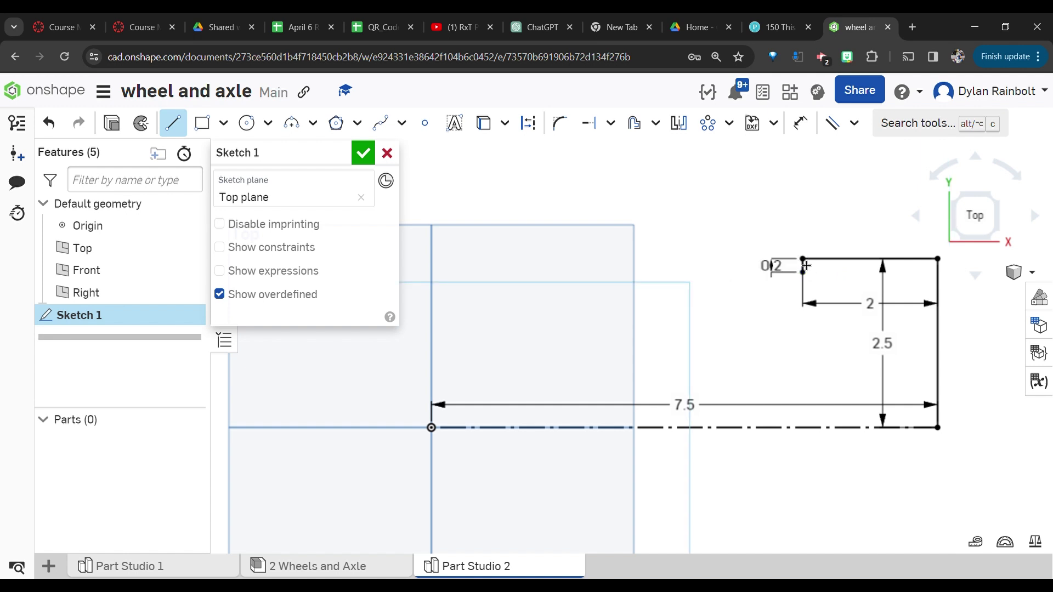
{"action": "key", "text": "Return"}
{"action": "key", "text": "Escape"}
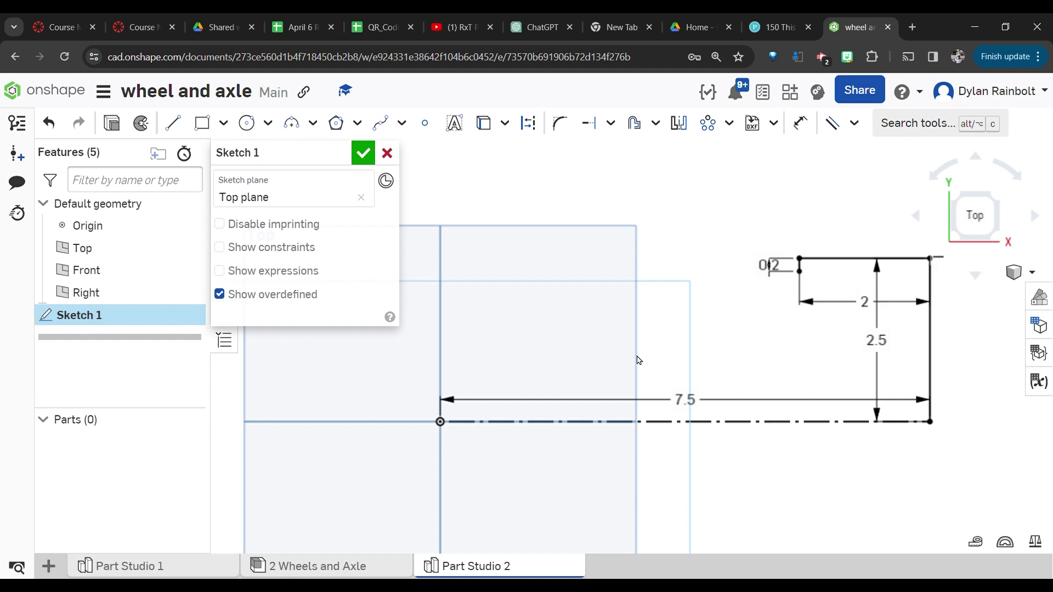
- Fillet the corner between the 2 in horizontal line and the 2.5 in vertical line with a 1 in radius
{"action": "left_click", "coordinate": [566, 121]}
{"action": "left_click", "coordinate": [899, 258]}
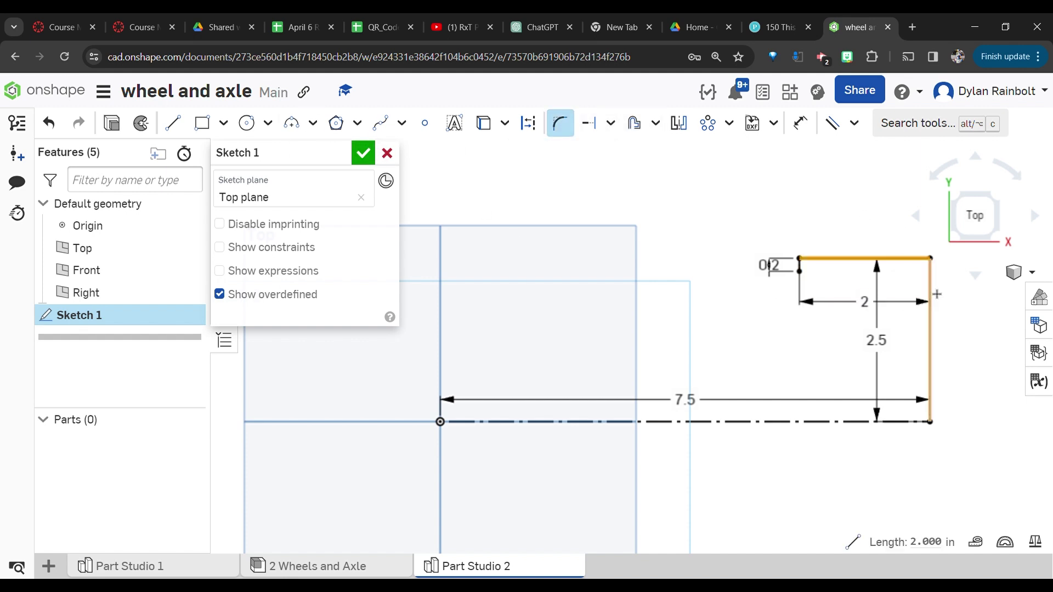
{"action": "left_click", "coordinate": [935, 295]}
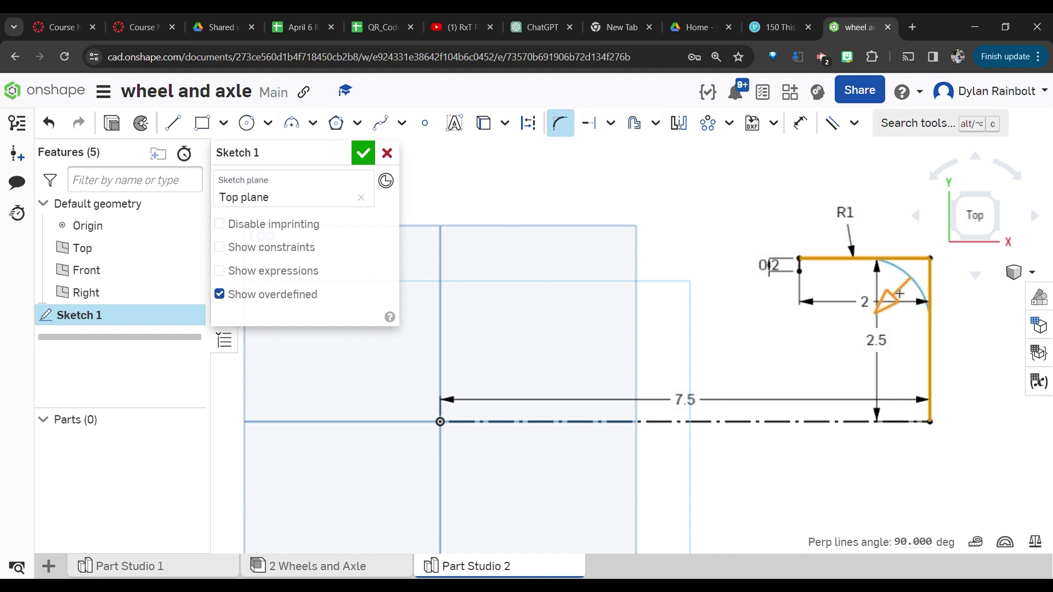
{"action": "left_click", "coordinate": [847, 217]}
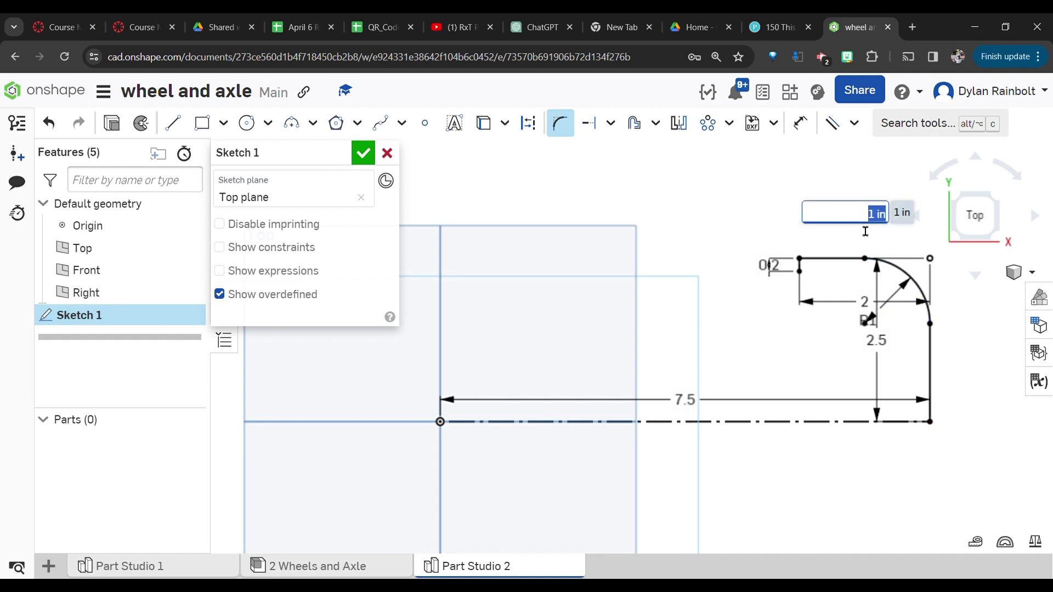
{"action": "key", "text": "Return"}
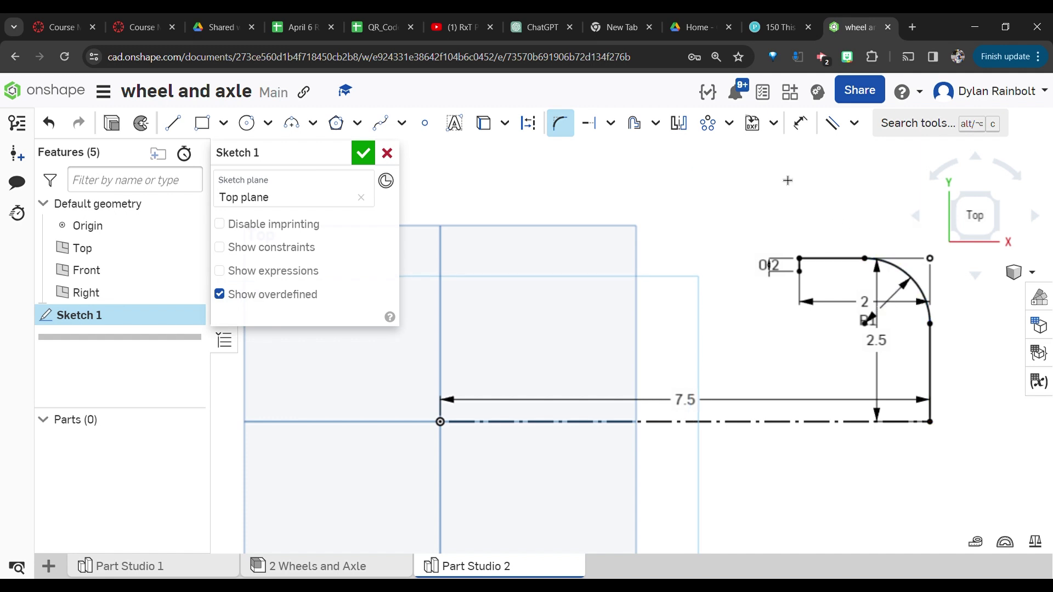
- Offset the 1 in corner arc and the vertical line below it inward by 0.2 in
{"action": "left_click", "coordinate": [634, 123]}
{"action": "left_click", "coordinate": [893, 268]}
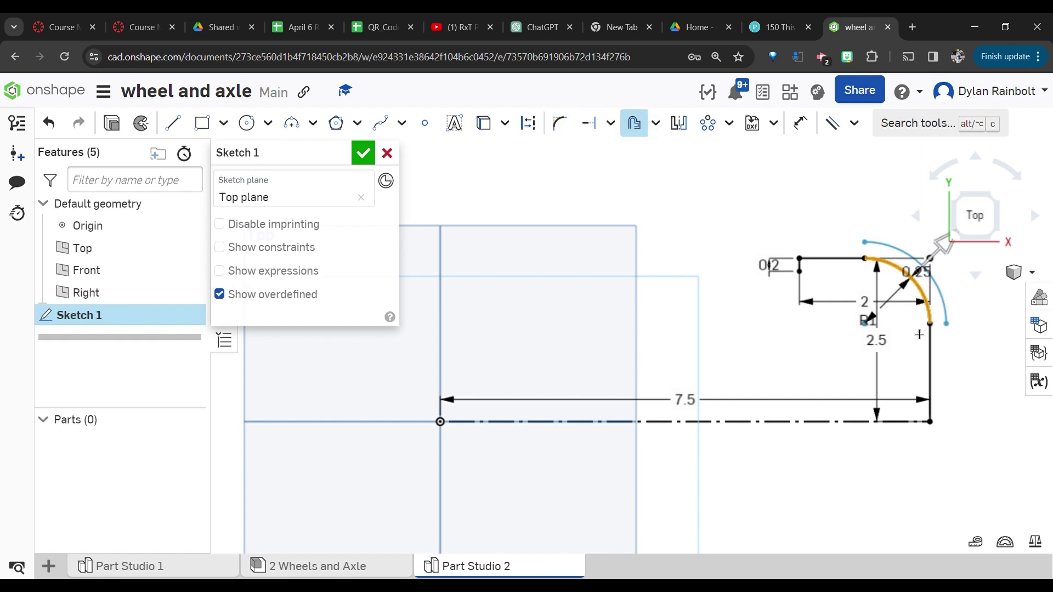
{"action": "left_click", "coordinate": [931, 360]}
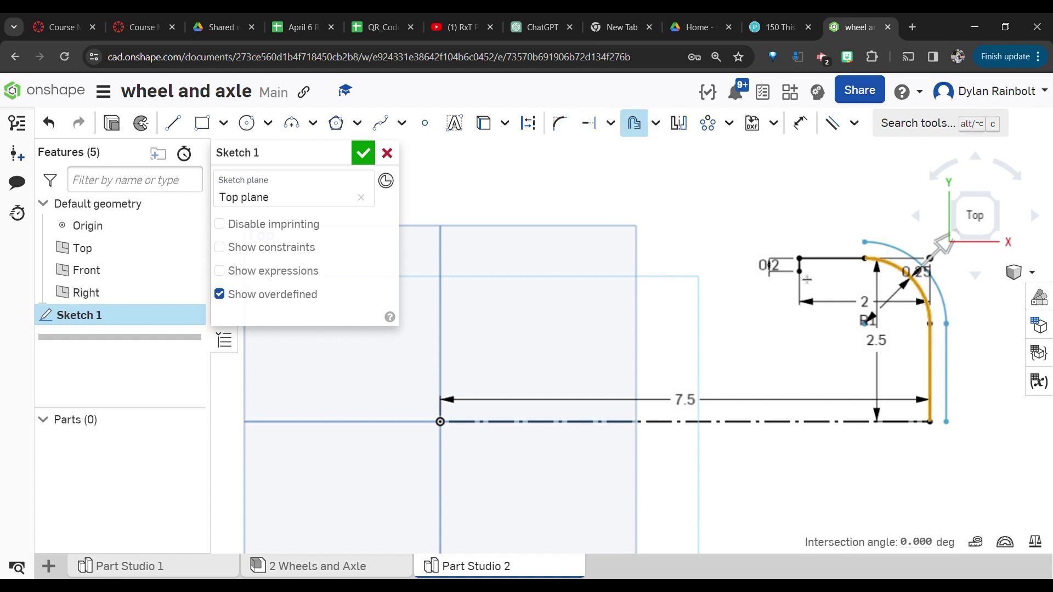
{"action": "left_click_drag", "start_coordinate": [937, 252], "coordinate": [918, 285]}
{"action": "left_click", "coordinate": [917, 284]}
{"action": "type", "text": "0.2"}
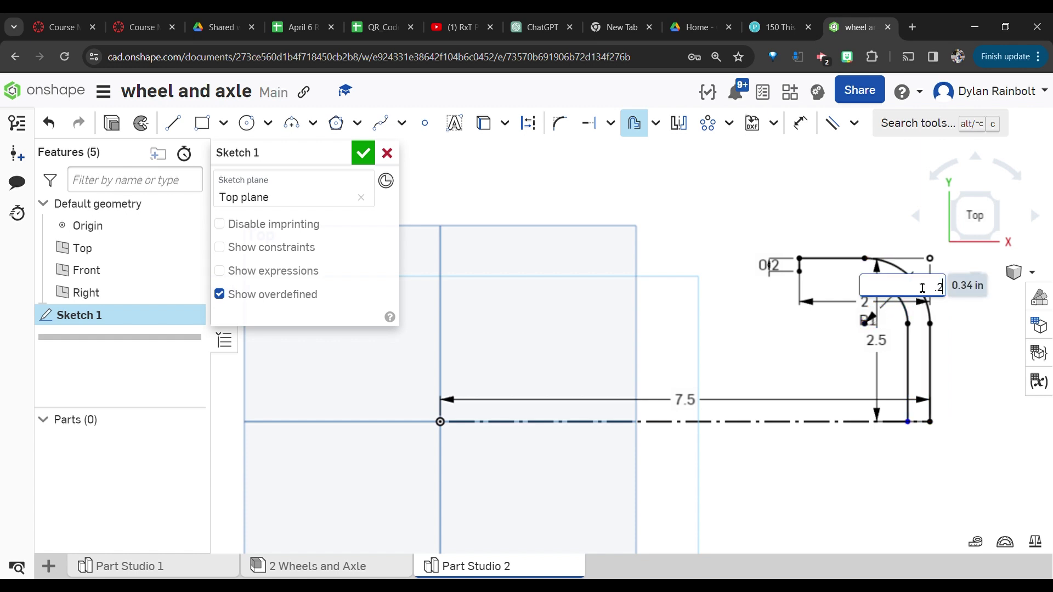
{"action": "key", "text": "Return"}
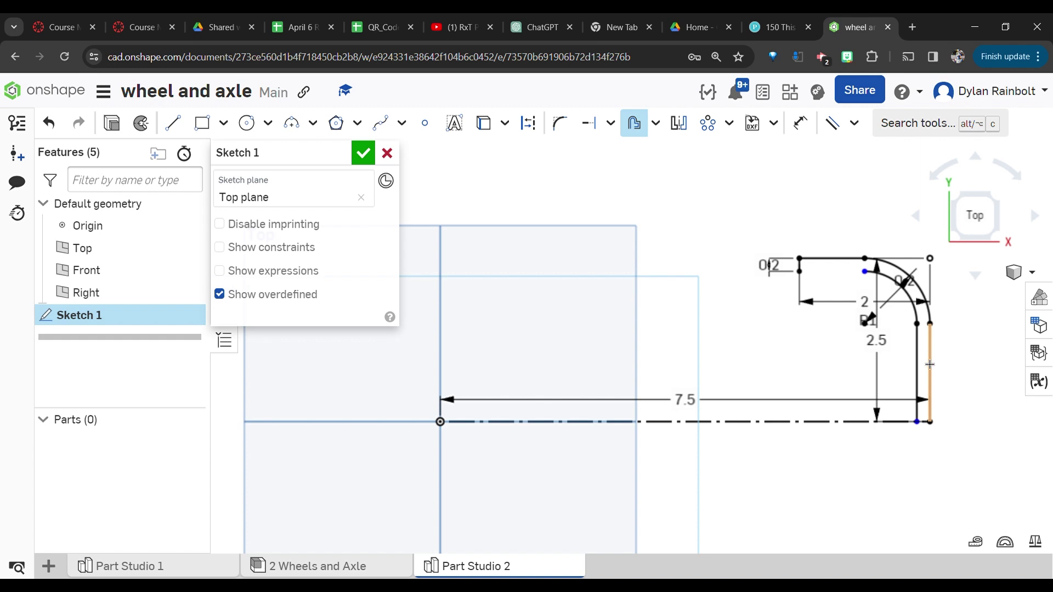
- Draw a horizontal line from the lower end of the short 0.2 in line to the upper end of the offset arc
{"action": "key", "text": "l"}
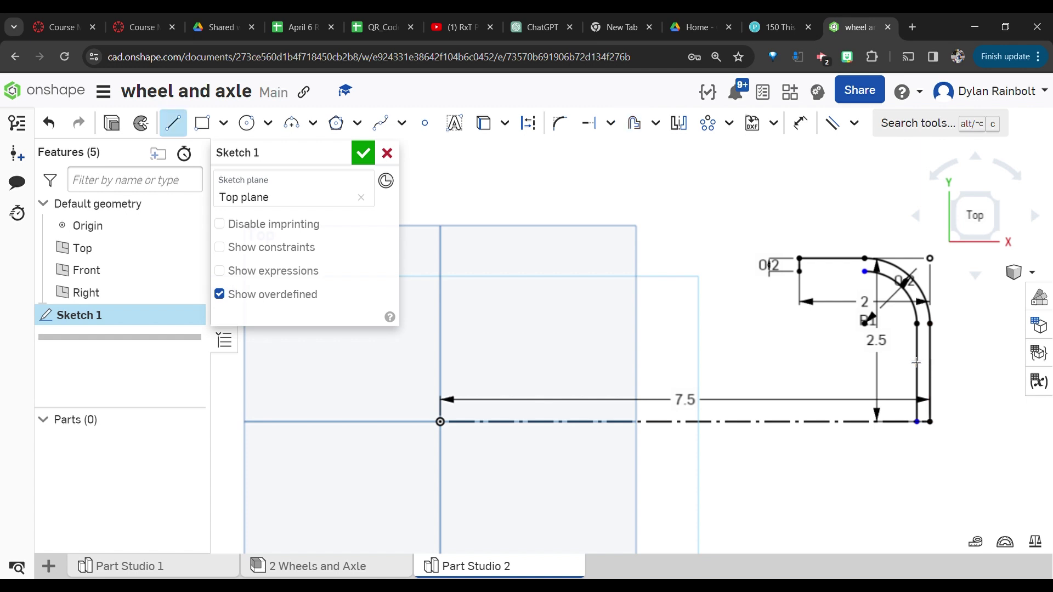
{"action": "left_click", "coordinate": [800, 272]}
{"action": "left_click", "coordinate": [865, 271]}
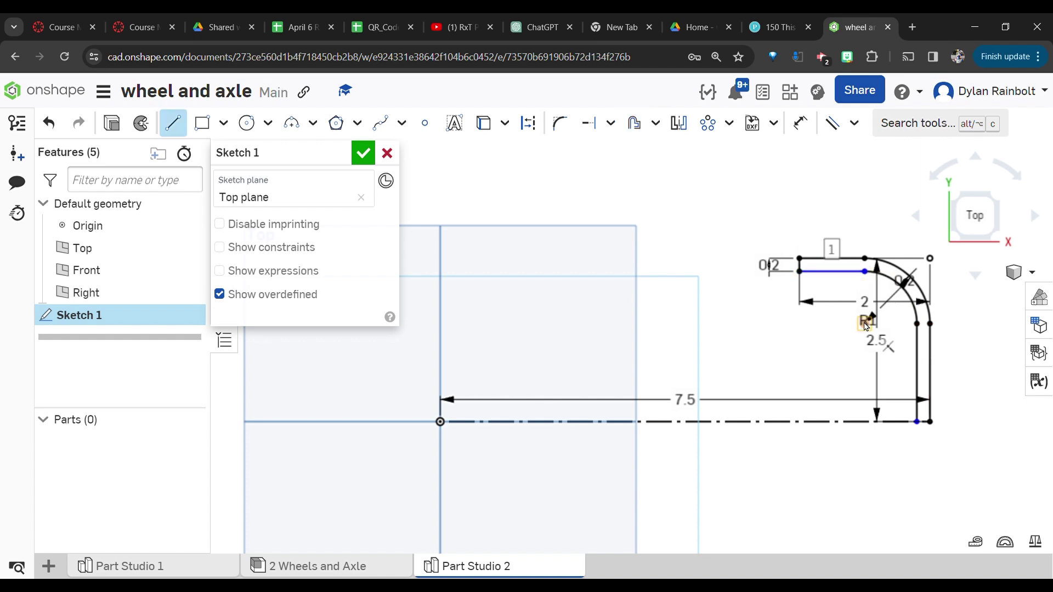
{"action": "key", "text": "Escape"}
- Close the profile at the centerline with a short horizontal line between the lower ends of the inner and outer vertical lines
{"action": "scroll", "coordinate": [926, 412], "scroll_direction": "down", "scroll_amount": 1}
{"action": "scroll", "coordinate": [918, 419], "scroll_direction": "up", "scroll_amount": 5}
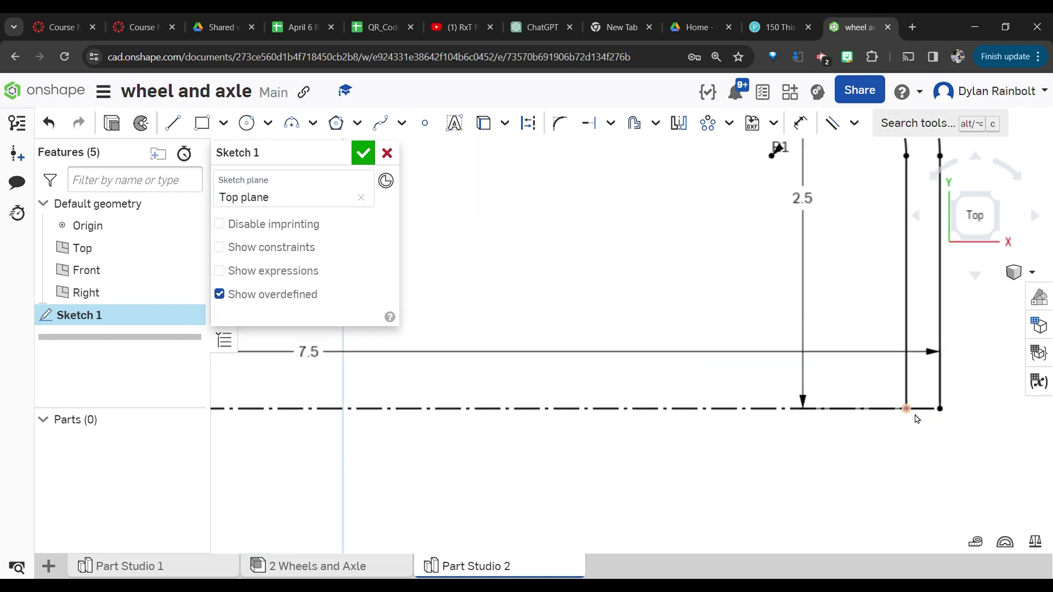
{"action": "scroll", "coordinate": [918, 420], "scroll_direction": "up", "scroll_amount": 1}
{"action": "key", "text": "l"}
{"action": "left_click", "coordinate": [906, 408]}
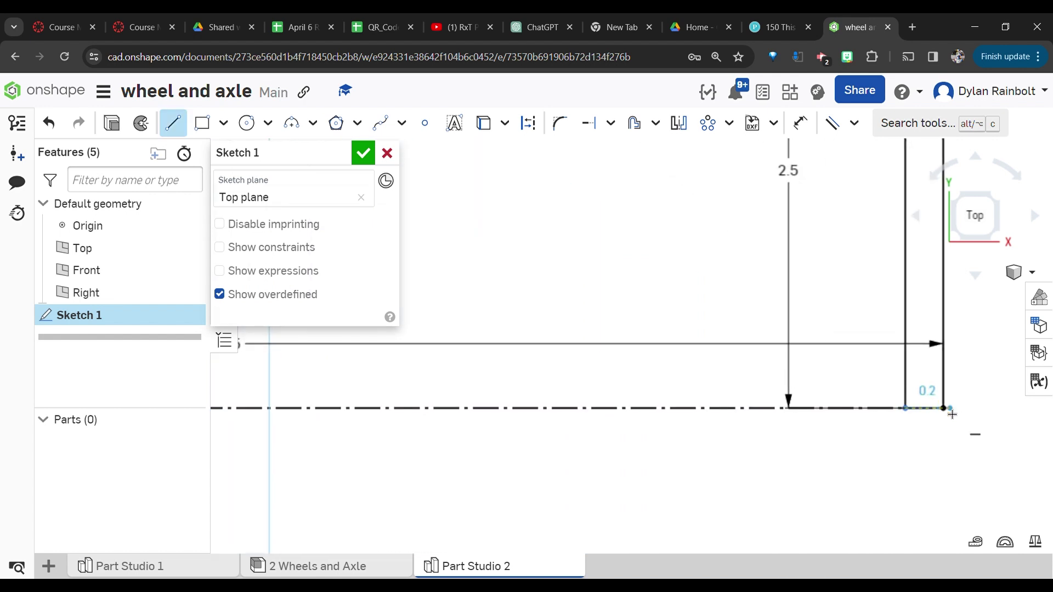
{"action": "left_click", "coordinate": [943, 409]}
{"action": "key", "text": "Escape"}
{"action": "scroll", "coordinate": [900, 513], "scroll_direction": "down", "scroll_amount": 4}
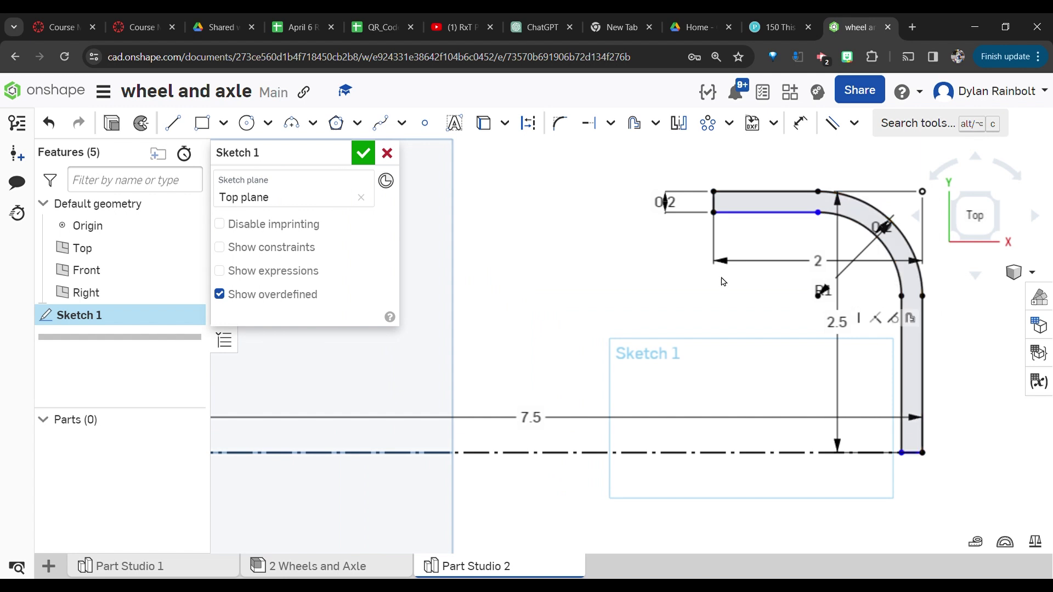
{"action": "scroll", "coordinate": [655, 287], "scroll_direction": "down", "scroll_amount": 3}
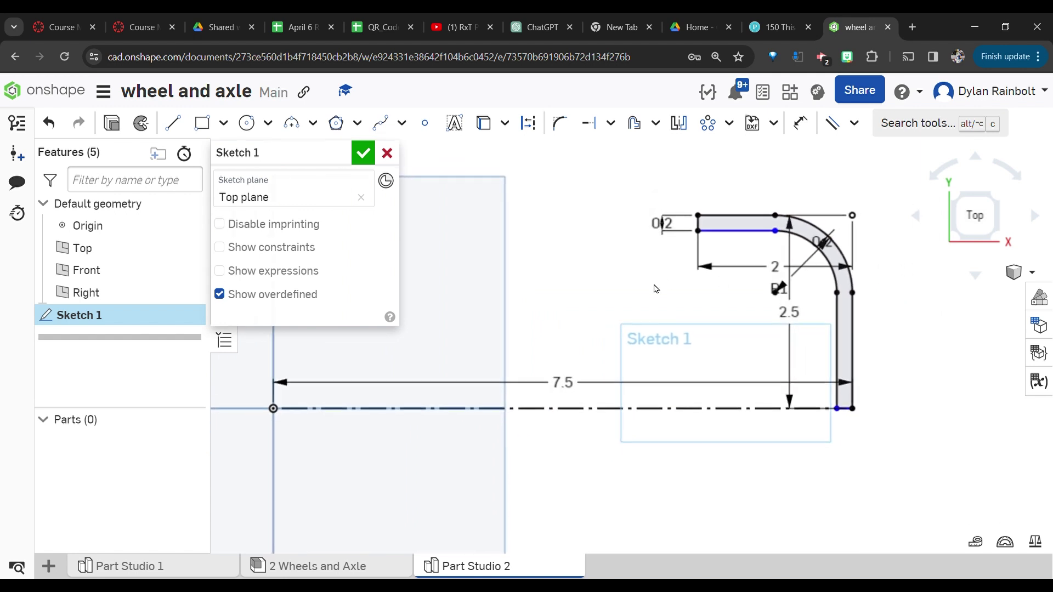
{"action": "left_click", "coordinate": [684, 119]}
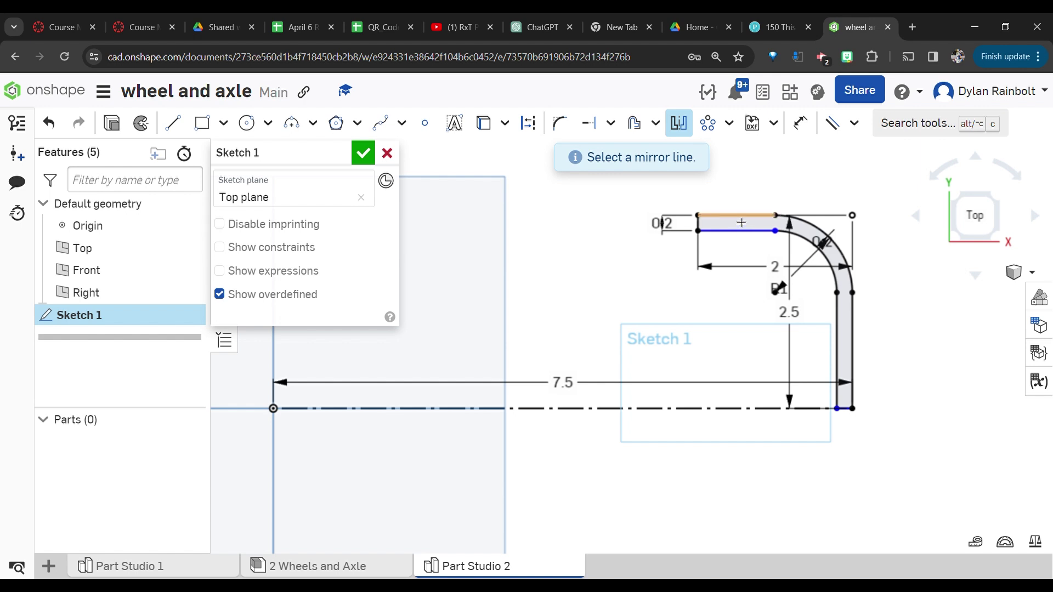
{"action": "left_click", "coordinate": [741, 216]}
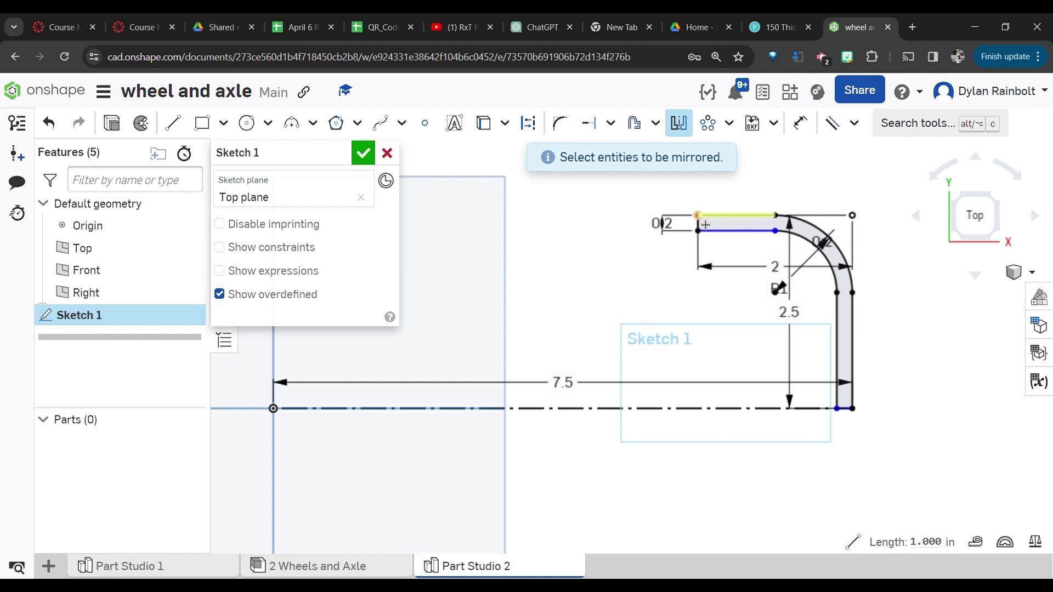
{"action": "left_click", "coordinate": [681, 122]}
- Mirror the closed tire profile about the 7.5 in horizontal centerline
{"action": "left_click", "coordinate": [681, 121]}
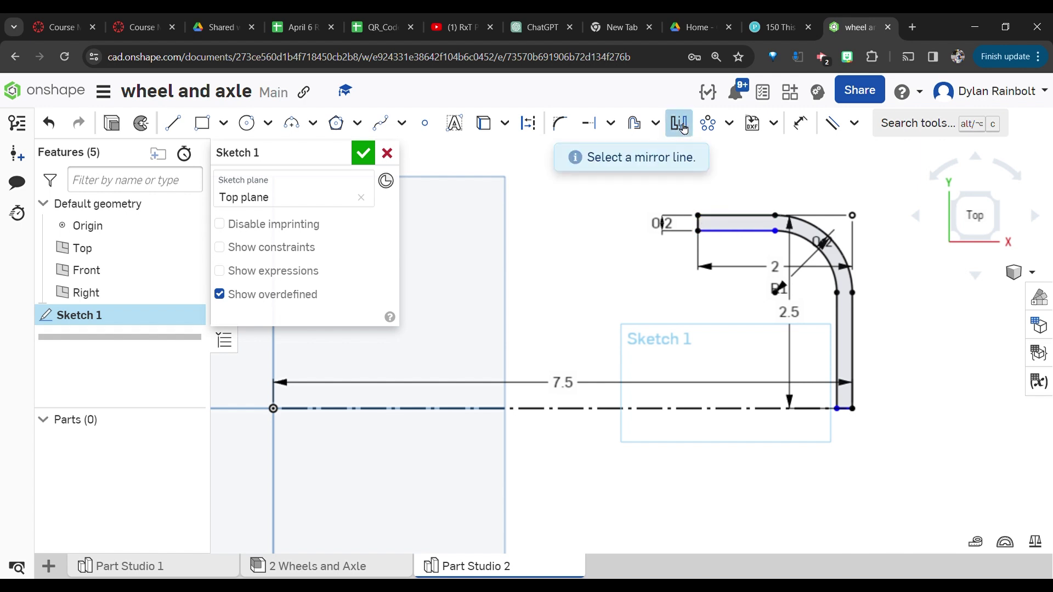
{"action": "left_click", "coordinate": [675, 409]}
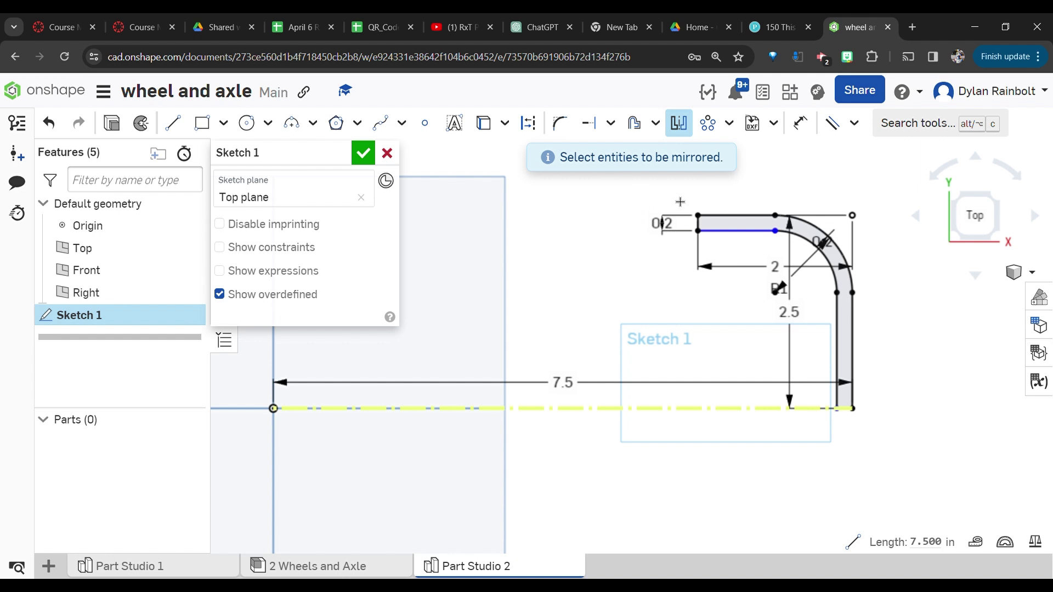
{"action": "mouse_move", "coordinate": [674, 193]}
{"action": "left_mouse_down"}
{"action": "mouse_move", "coordinate": [874, 347]}
{"action": "mouse_move", "coordinate": [879, 401]}
{"action": "left_mouse_up"}
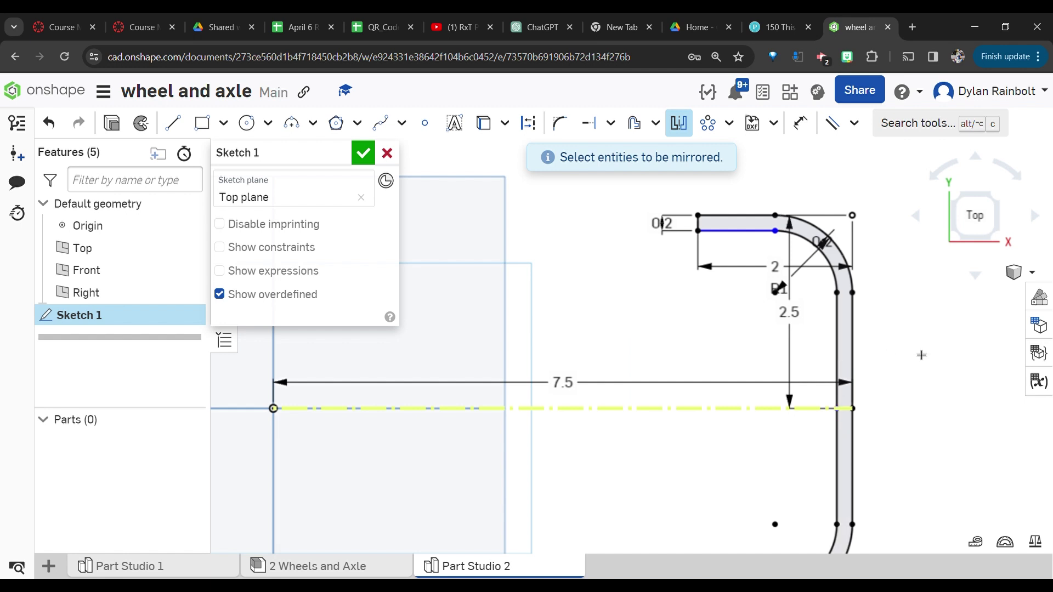
{"action": "scroll", "coordinate": [922, 355], "scroll_direction": "down", "scroll_amount": 3}
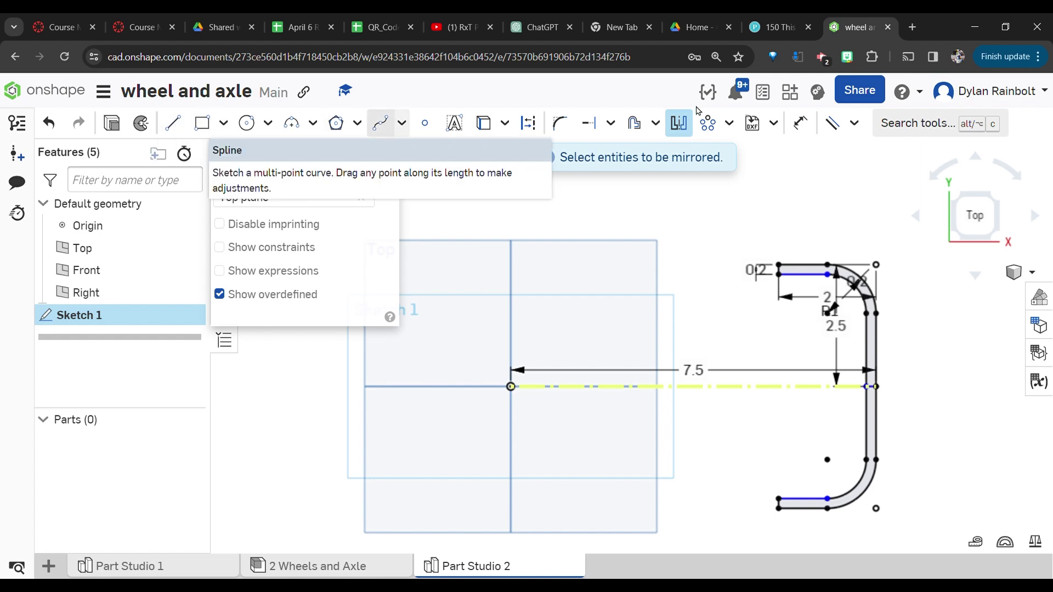
{"action": "left_click", "coordinate": [679, 123]}
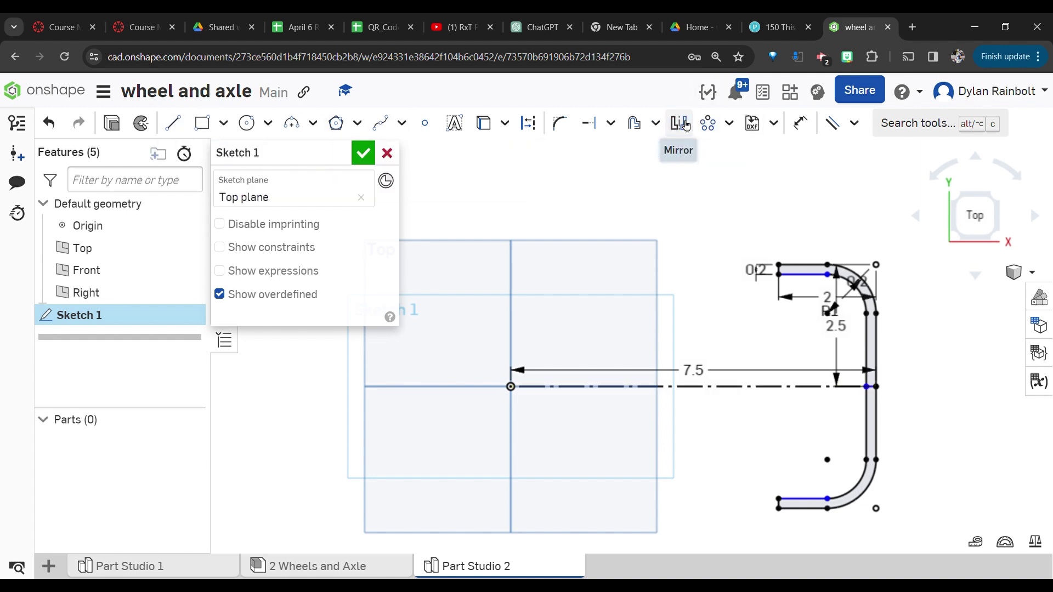
- Draw a horizontal line 0.3 in long from the upper inner corner of the tire profile toward the origin side
{"action": "left_click", "coordinate": [381, 124]}
{"action": "scroll", "coordinate": [783, 271], "scroll_direction": "up", "scroll_amount": 5}
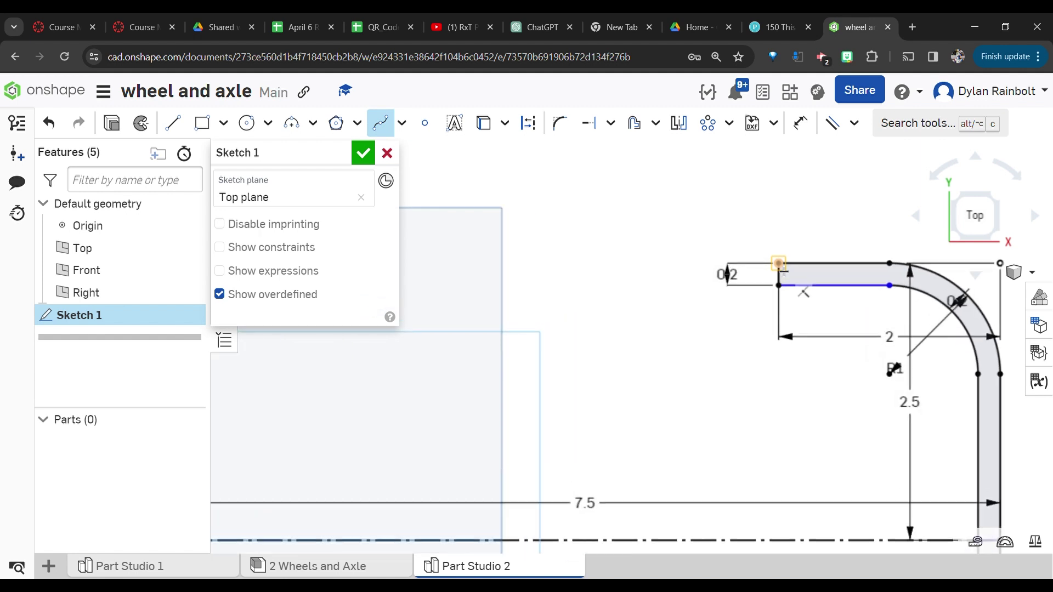
{"action": "key", "text": "l"}
{"action": "left_click", "coordinate": [783, 266]}
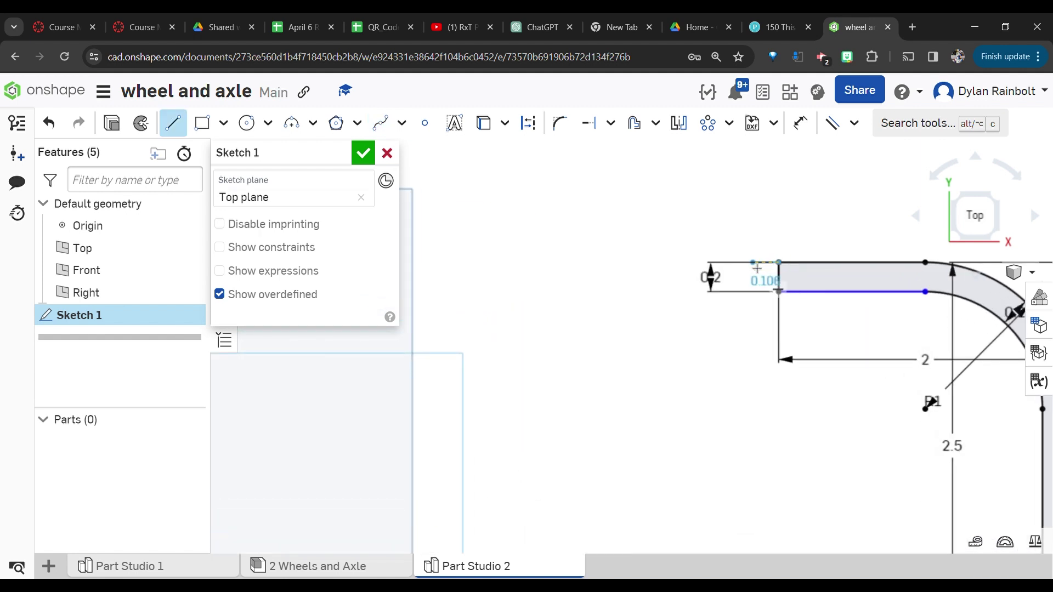
{"action": "left_click", "coordinate": [757, 269]}
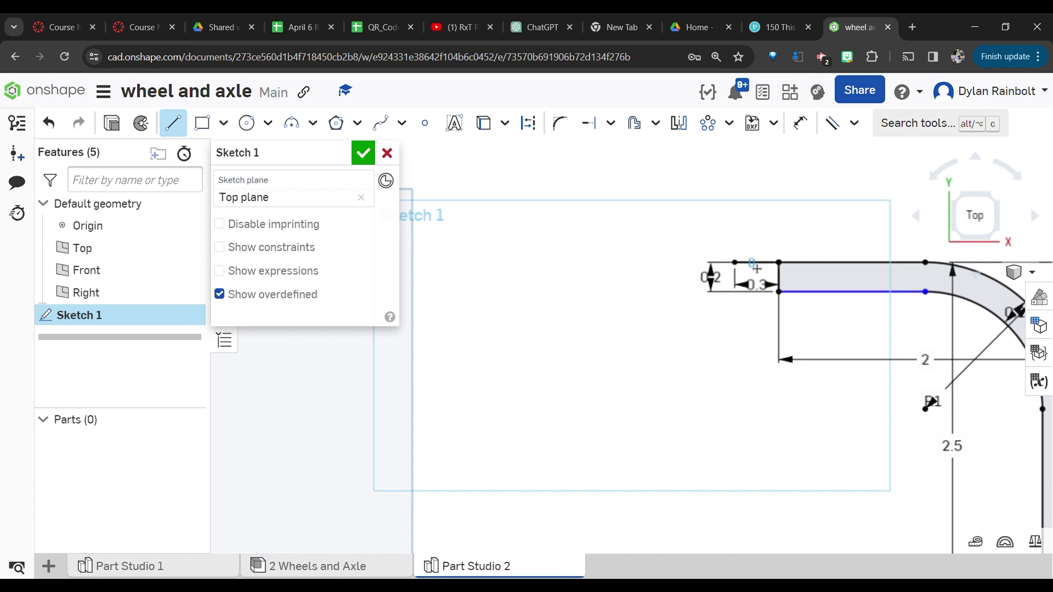
{"action": "scroll", "coordinate": [757, 268], "scroll_direction": "down", "scroll_amount": 2}
{"action": "scroll", "coordinate": [757, 268], "scroll_direction": "down", "scroll_amount": 1}
- Try to draw a spline from the free end of the 0.3 in line down toward the origin side, and discard it
{"action": "right_click", "coordinate": [757, 269]}
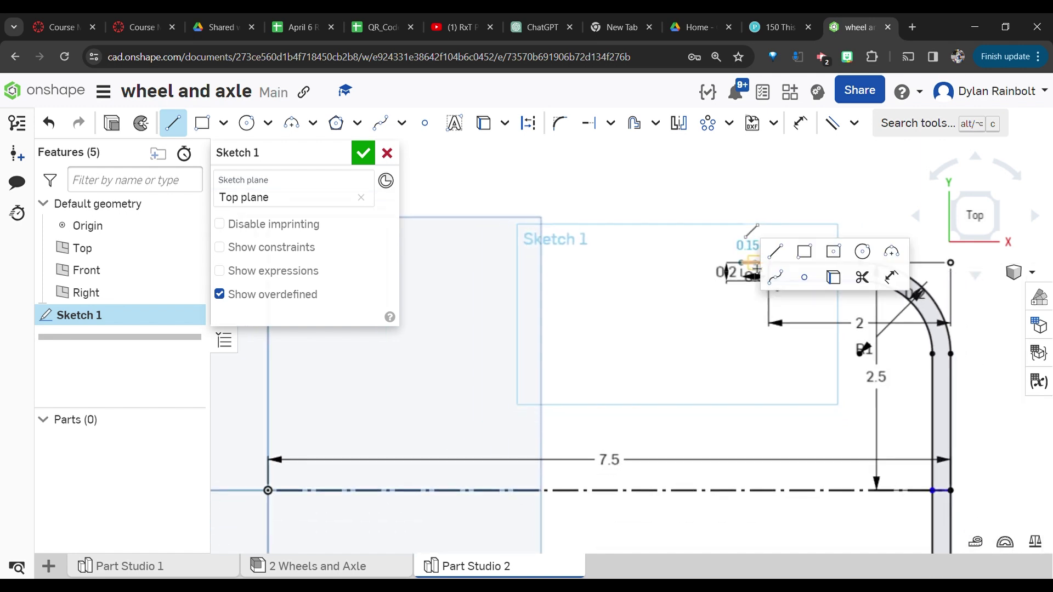
{"action": "left_click", "coordinate": [778, 279]}
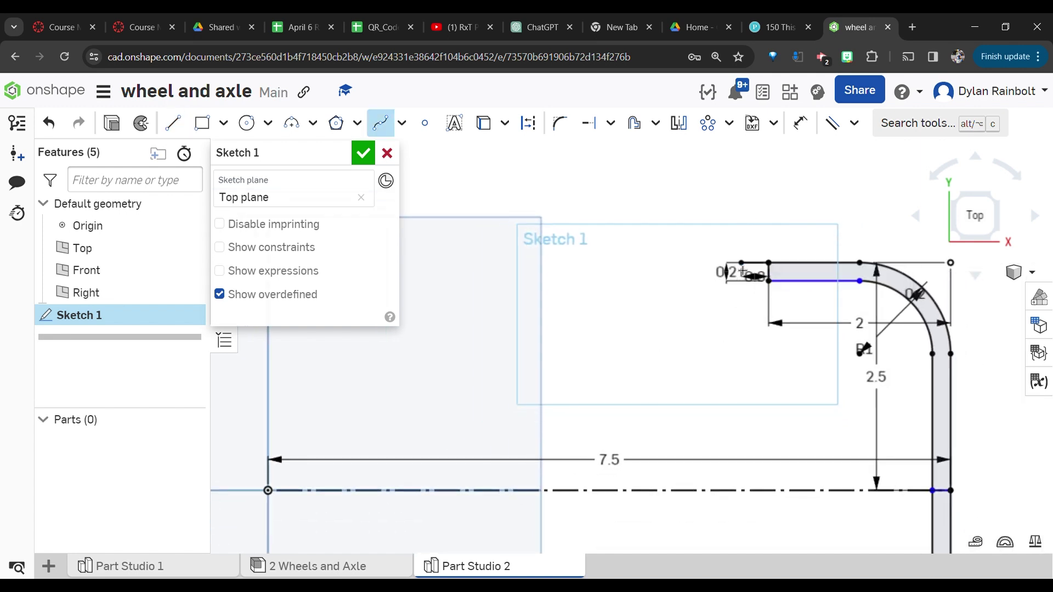
{"action": "left_click", "coordinate": [742, 265]}
{"action": "left_click", "coordinate": [666, 328]}
{"action": "left_click", "coordinate": [638, 354]}
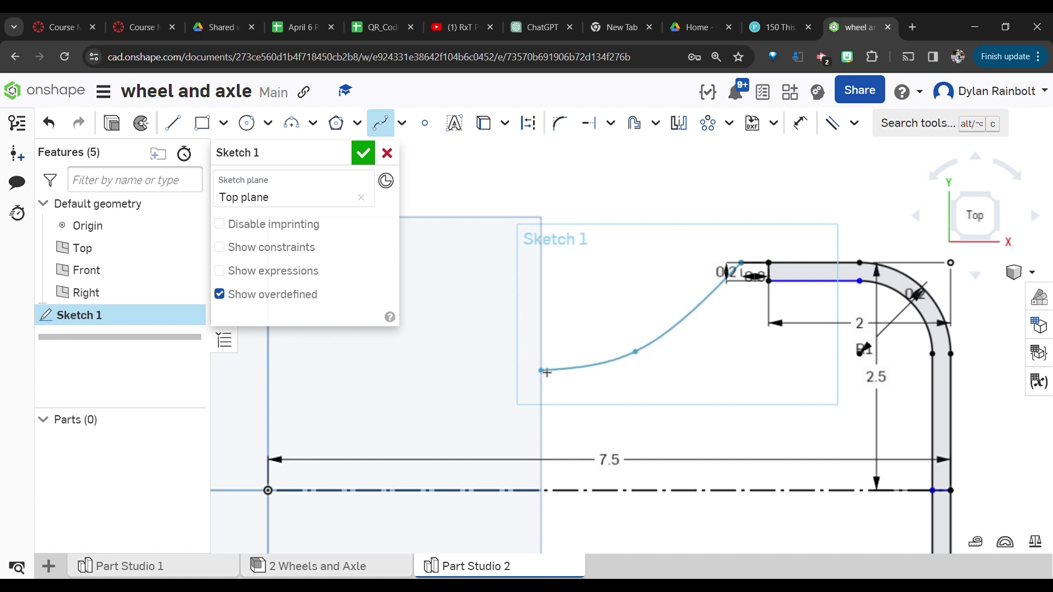
{"action": "double_click", "coordinate": [544, 360]}
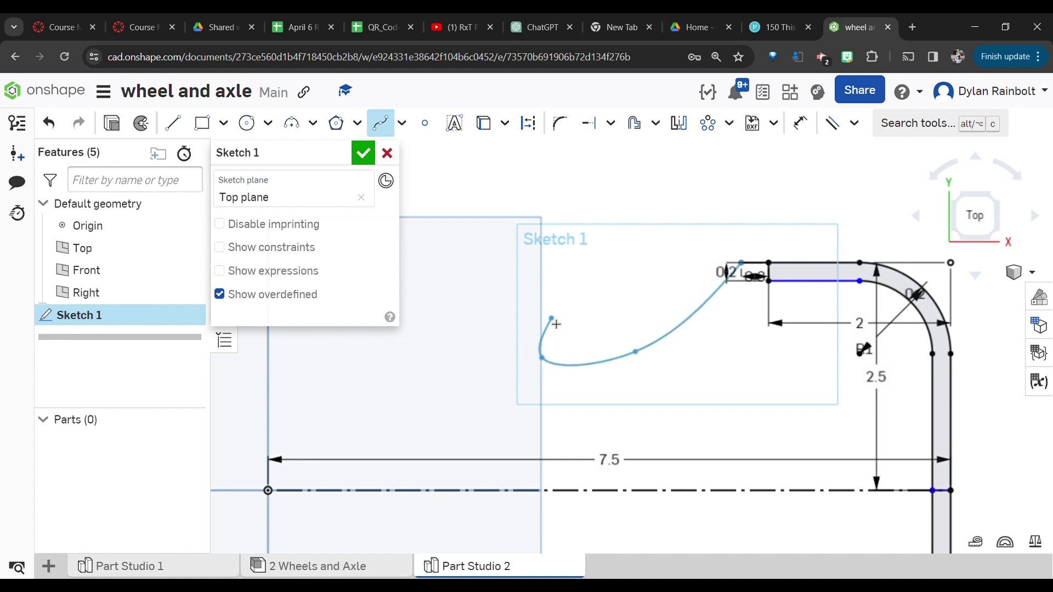
{"action": "key", "text": "ctrl+z"}
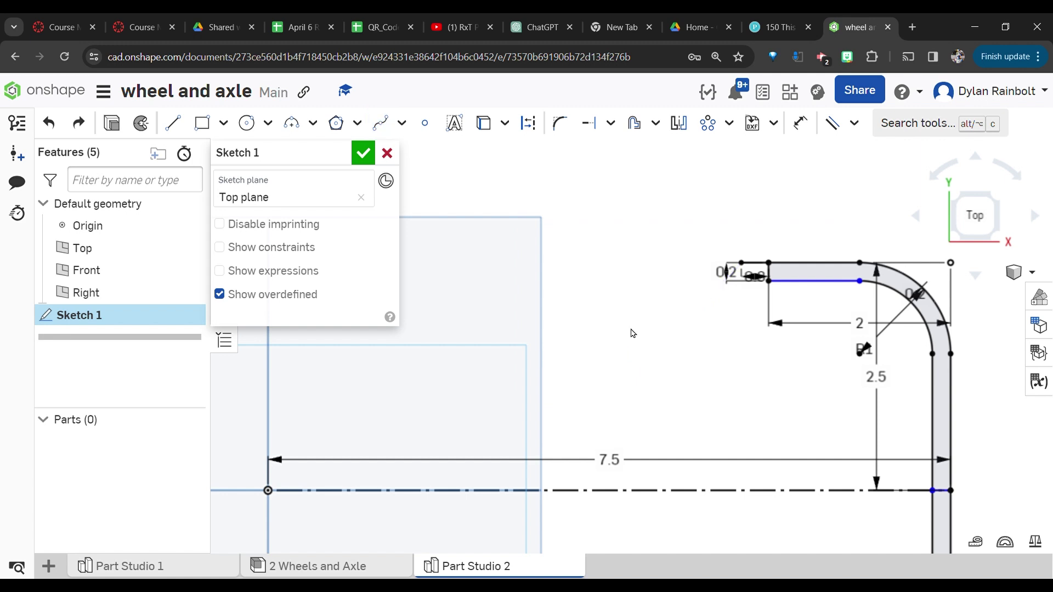
- Draw a spline from the free end of the 0.3 in line through one intermediate point to a point vertically above the origin
{"action": "right_click", "coordinate": [734, 290]}
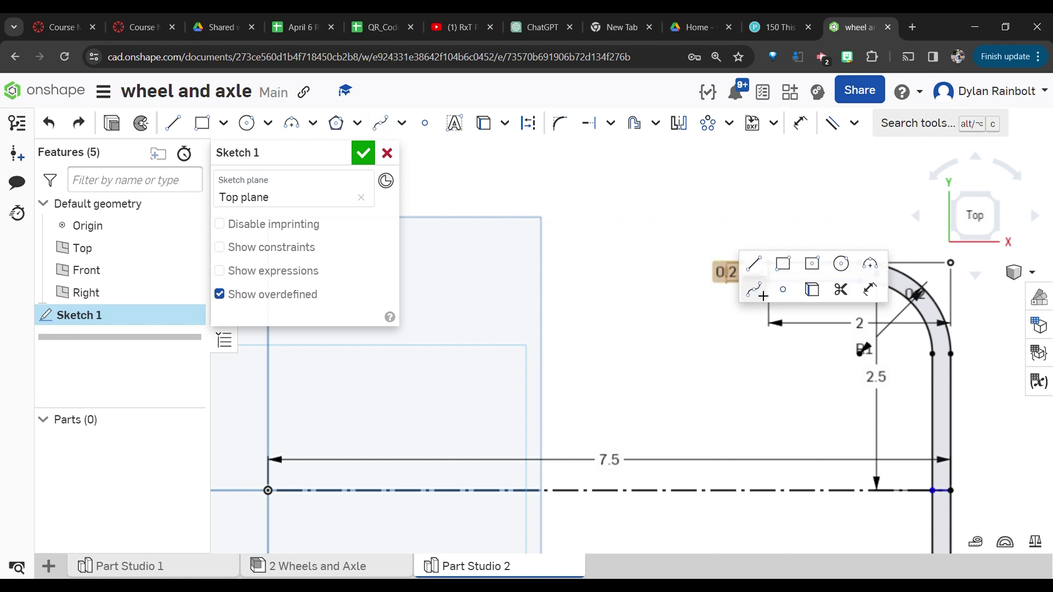
{"action": "left_click", "coordinate": [762, 295]}
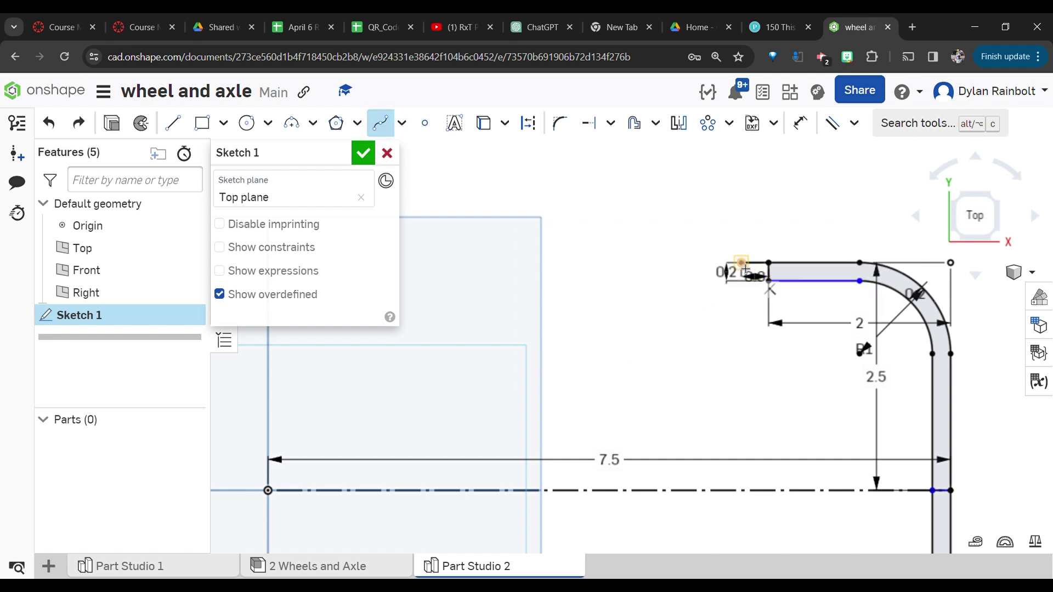
{"action": "left_click", "coordinate": [718, 285]}
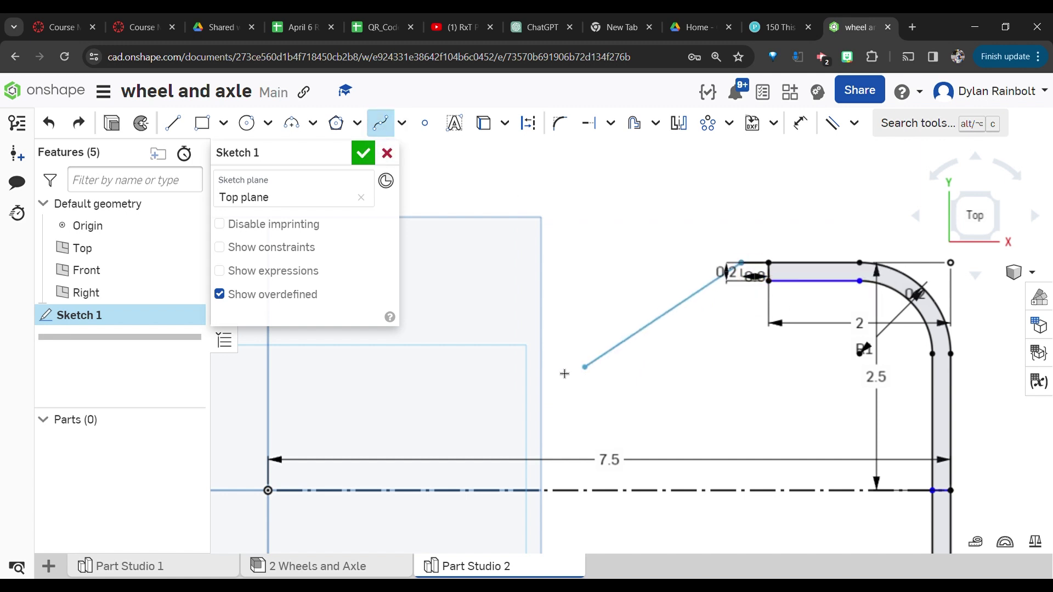
{"action": "left_click", "coordinate": [543, 339]}
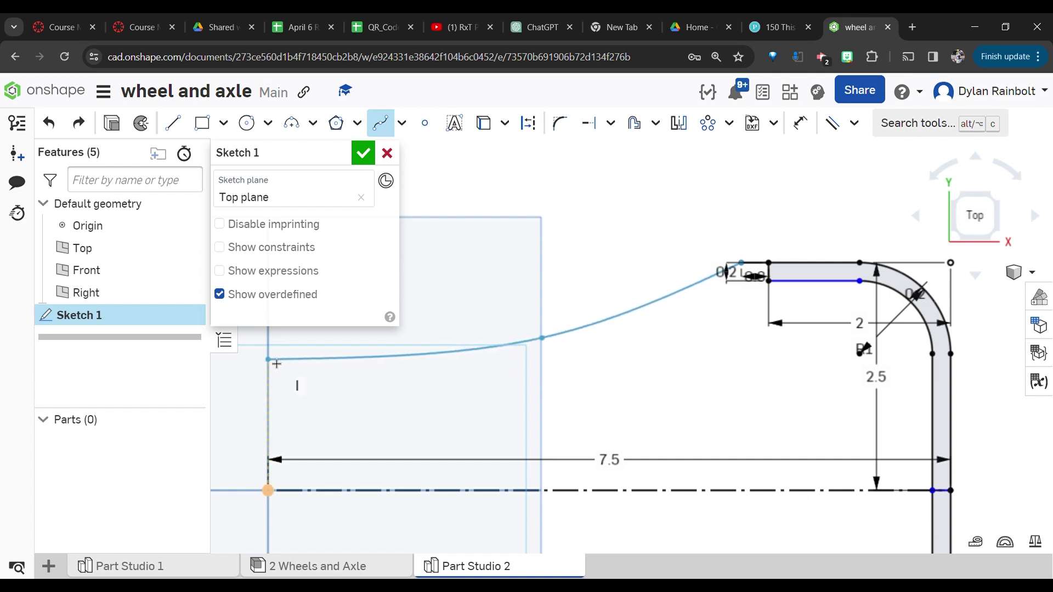
{"action": "left_click", "coordinate": [269, 358]}
{"action": "scroll", "coordinate": [591, 426], "scroll_direction": "down", "scroll_amount": 3}
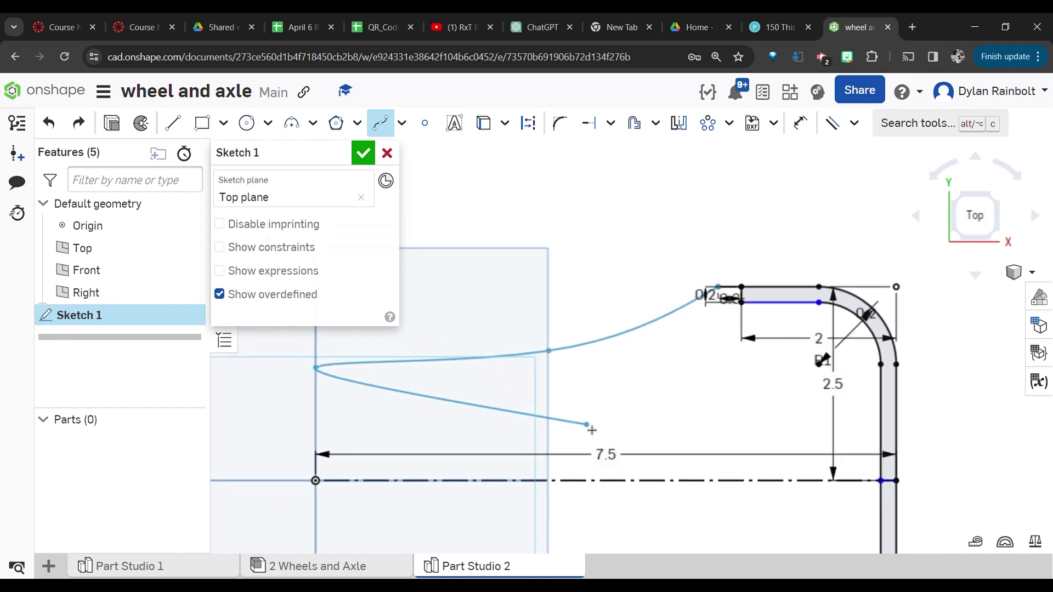
{"action": "key", "text": "Escape"}
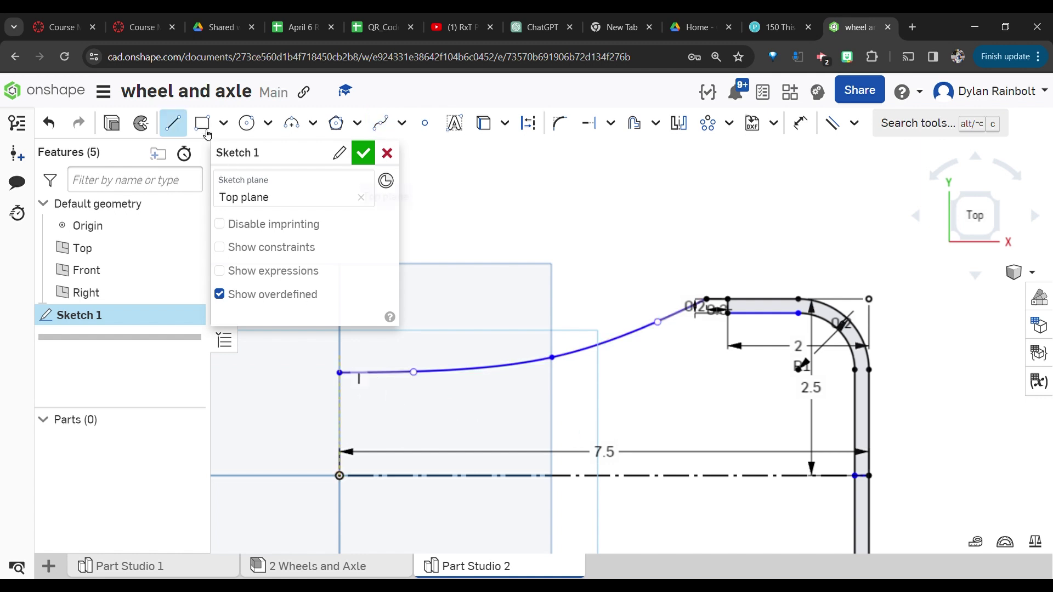
- Close the region under the spline with a vertical line about 1.46 in long to the origin and a horizontal line to the inner wall's lower end
{"action": "left_click", "coordinate": [341, 484]}
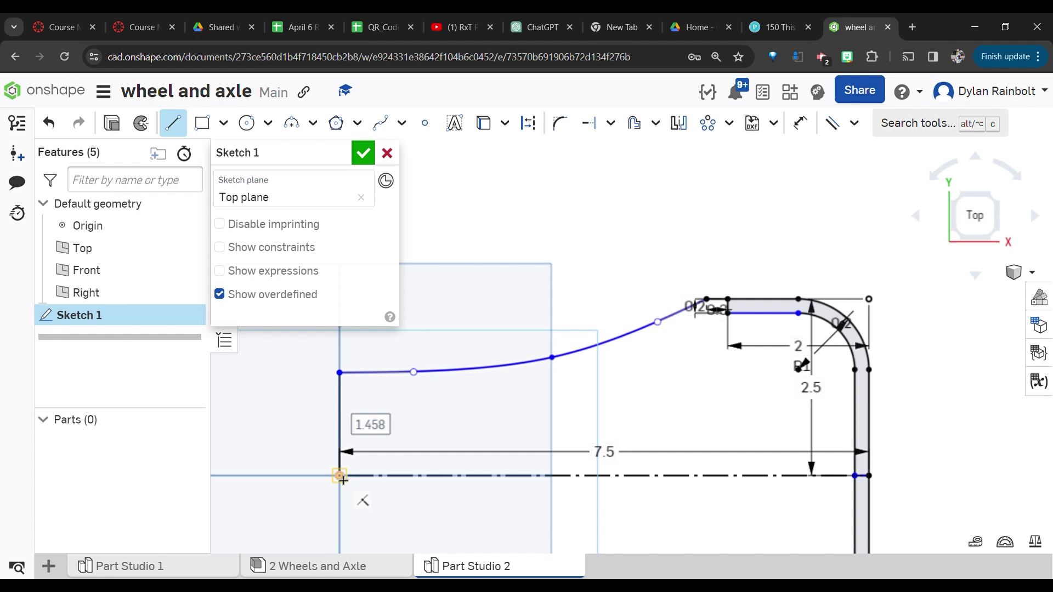
{"action": "left_click", "coordinate": [859, 479]}
{"action": "scroll", "coordinate": [903, 371], "scroll_direction": "down", "scroll_amount": 3}
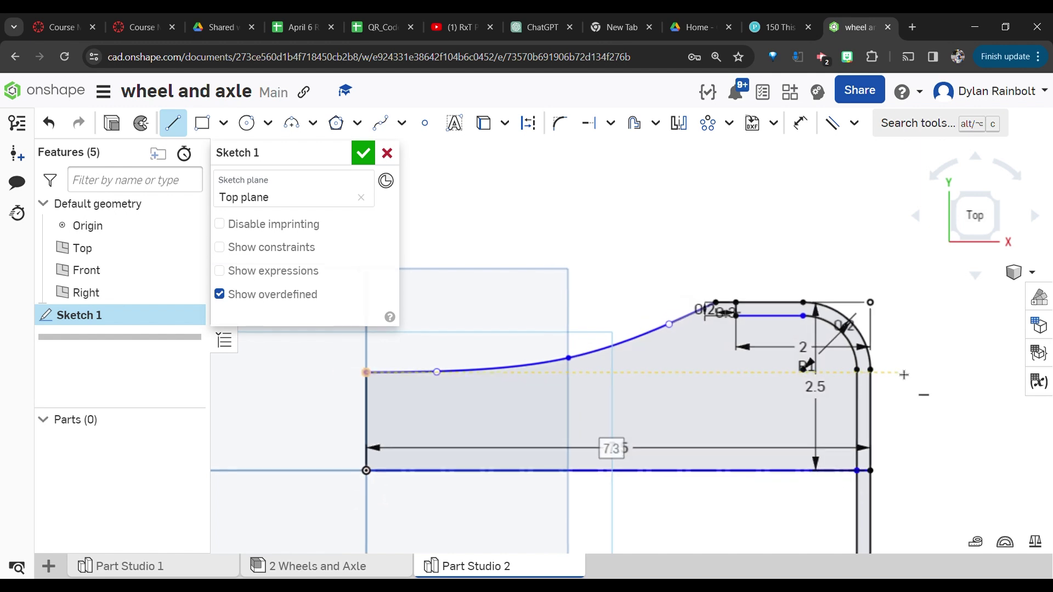
{"action": "scroll", "coordinate": [768, 228], "scroll_direction": "down", "scroll_amount": 2}
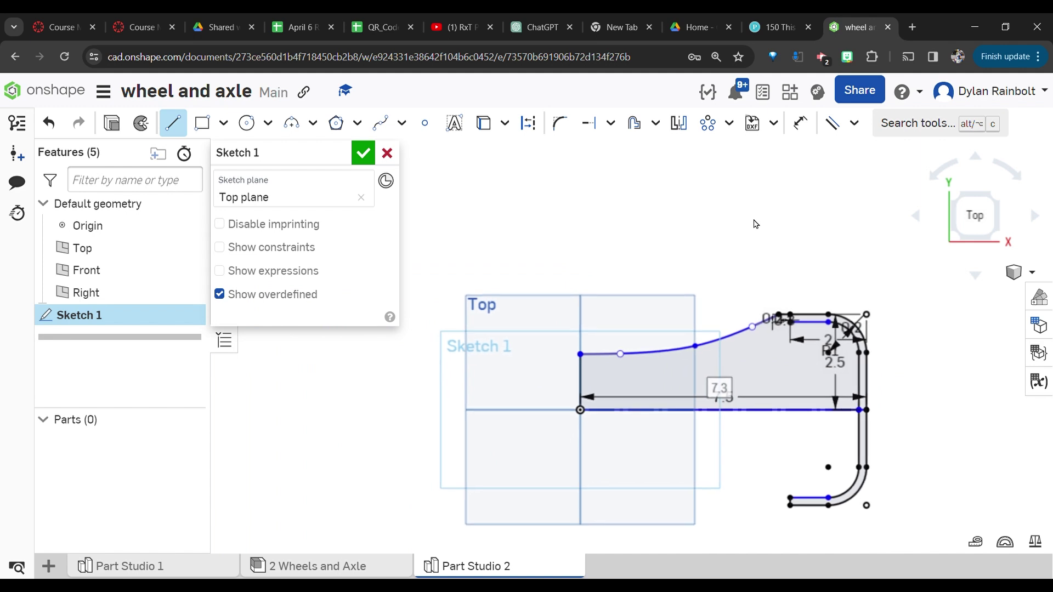
{"action": "key", "text": "Escape"}
{"action": "scroll", "coordinate": [790, 379], "scroll_direction": "up", "scroll_amount": 4}
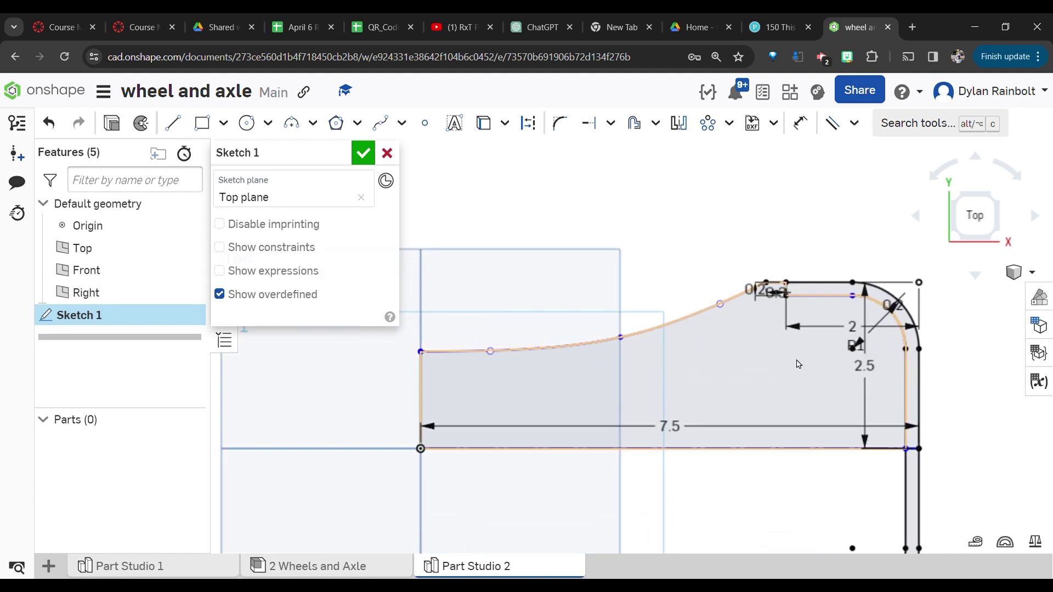
- Draw a vertical line 2.3 in long from the tire profile's lower inner corner down to the horizontal centerline
{"action": "key", "text": "l"}
{"action": "scroll", "coordinate": [798, 365], "scroll_direction": "up", "scroll_amount": 2}
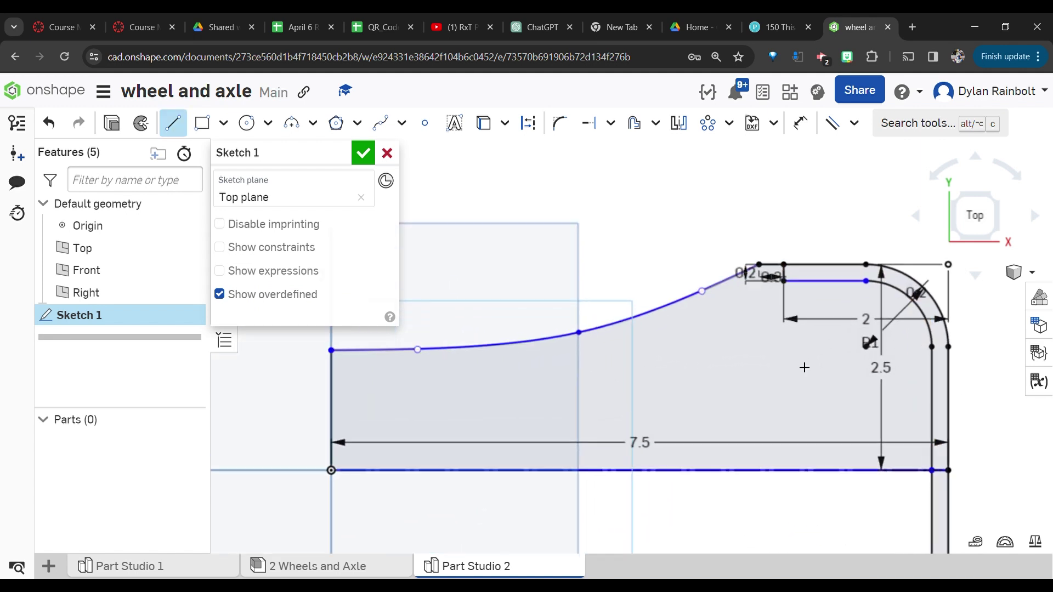
{"action": "left_click", "coordinate": [785, 276]}
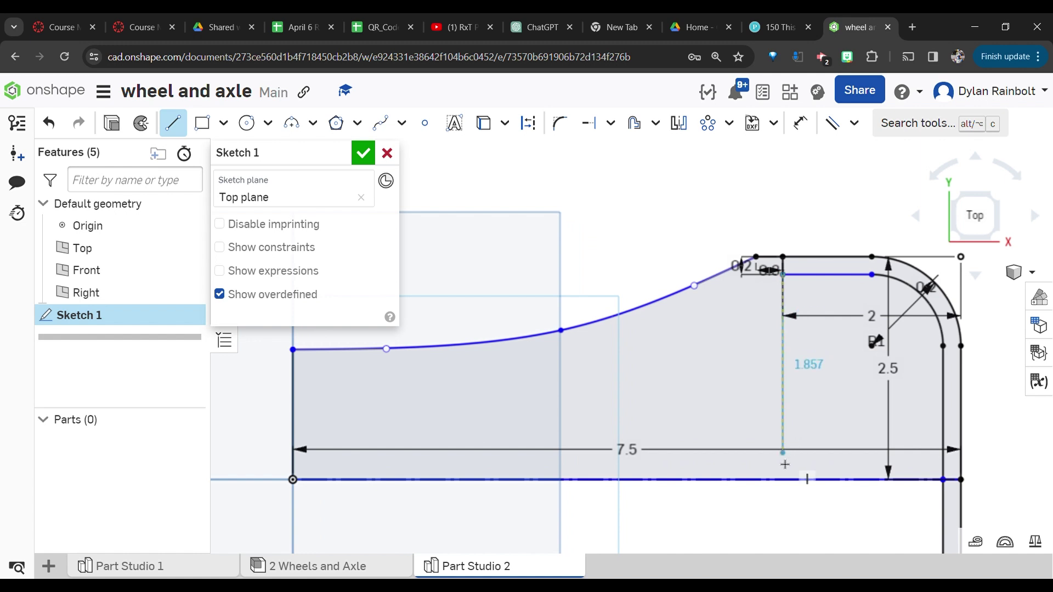
{"action": "left_click", "coordinate": [785, 481]}
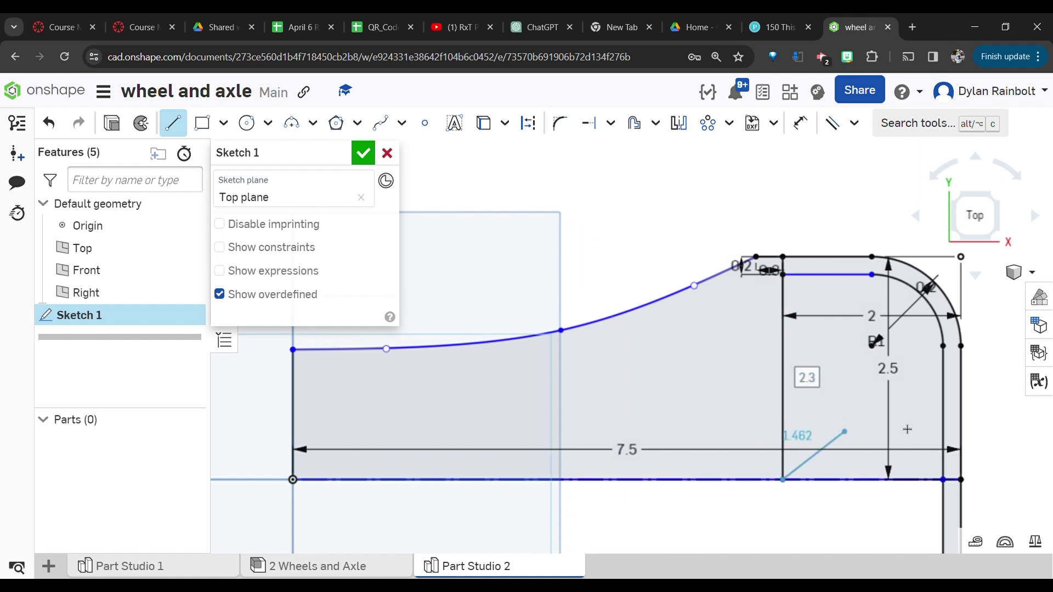
{"action": "scroll", "coordinate": [721, 164], "scroll_direction": "down", "scroll_amount": 2}
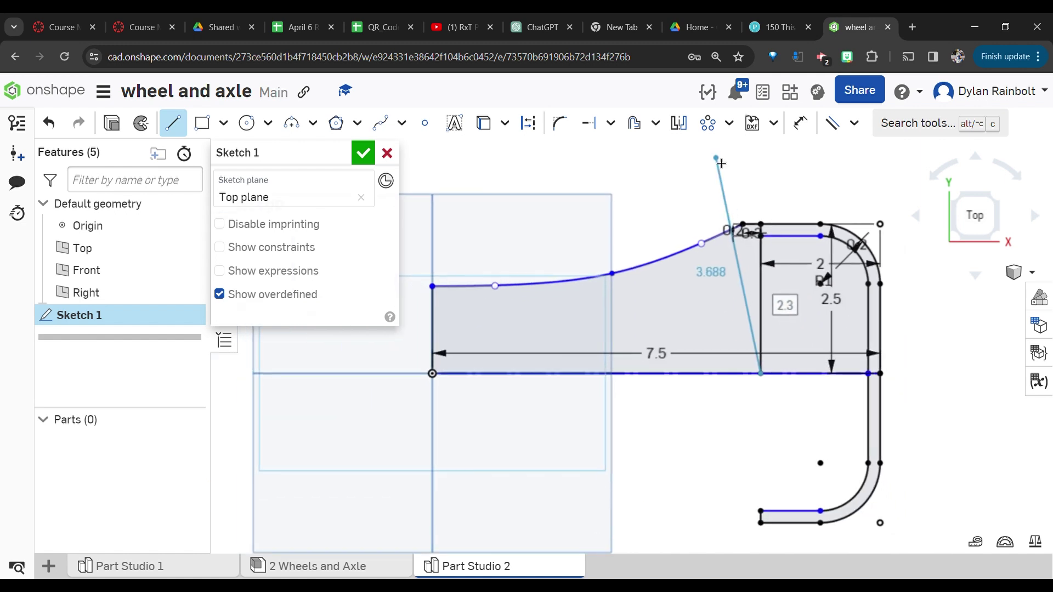
{"action": "key", "text": "Escape"}
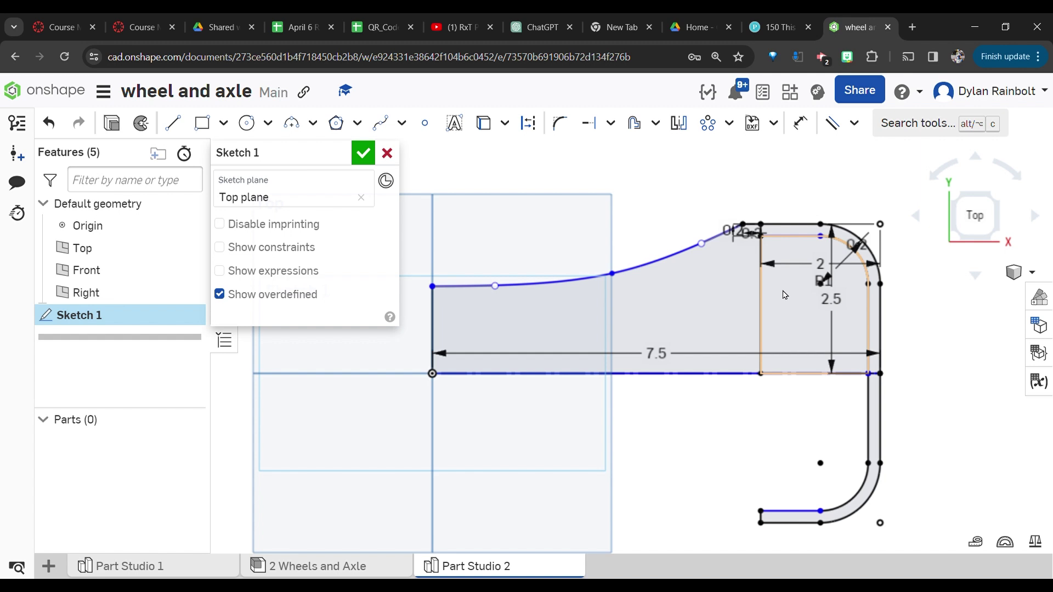
- Mirror the spline, both vertical lines and the short 0.3 in line about the horizontal centerline, and finish the sketch
{"action": "left_click", "coordinate": [686, 126]}
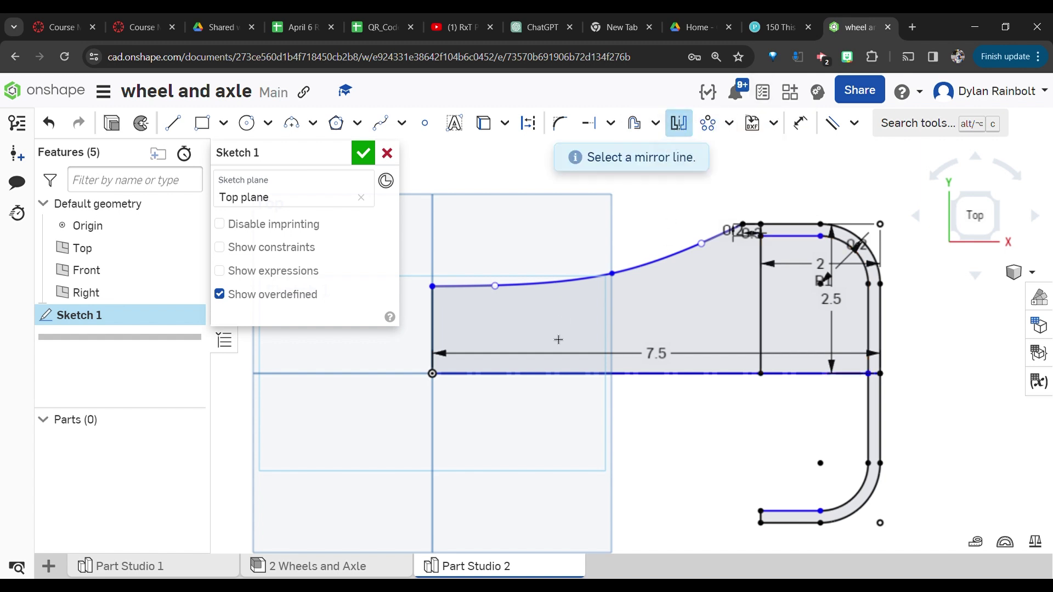
{"action": "left_click", "coordinate": [535, 375]}
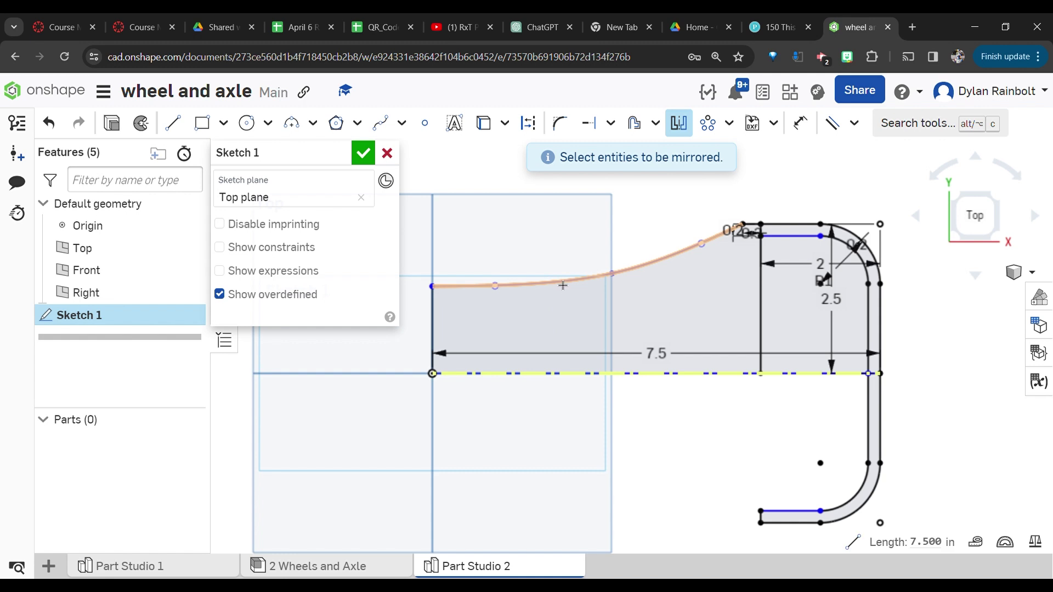
{"action": "left_click", "coordinate": [563, 286]}
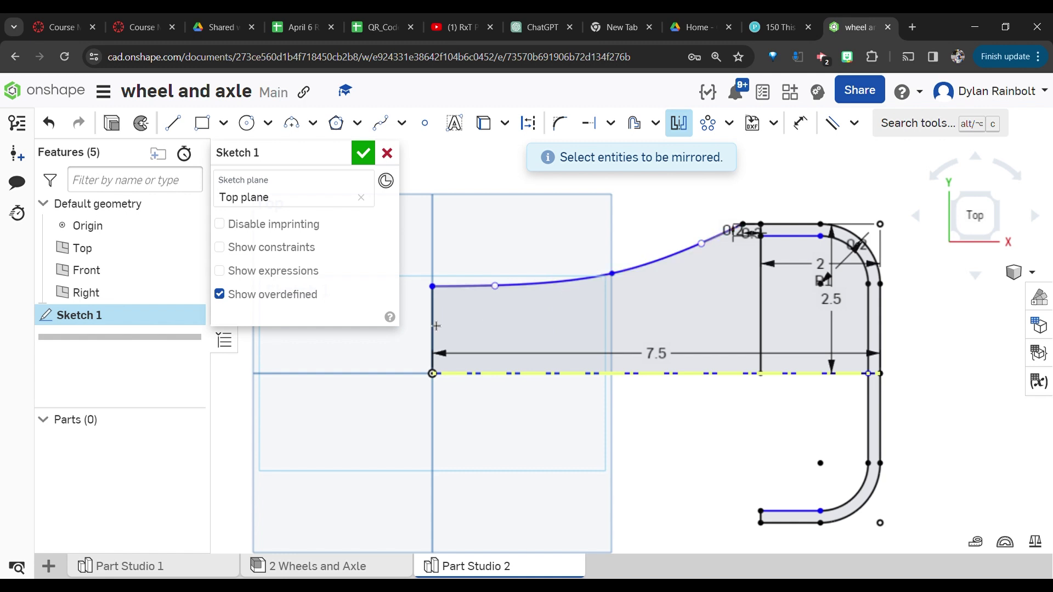
{"action": "left_click", "coordinate": [765, 304]}
{"action": "left_click", "coordinate": [757, 231]}
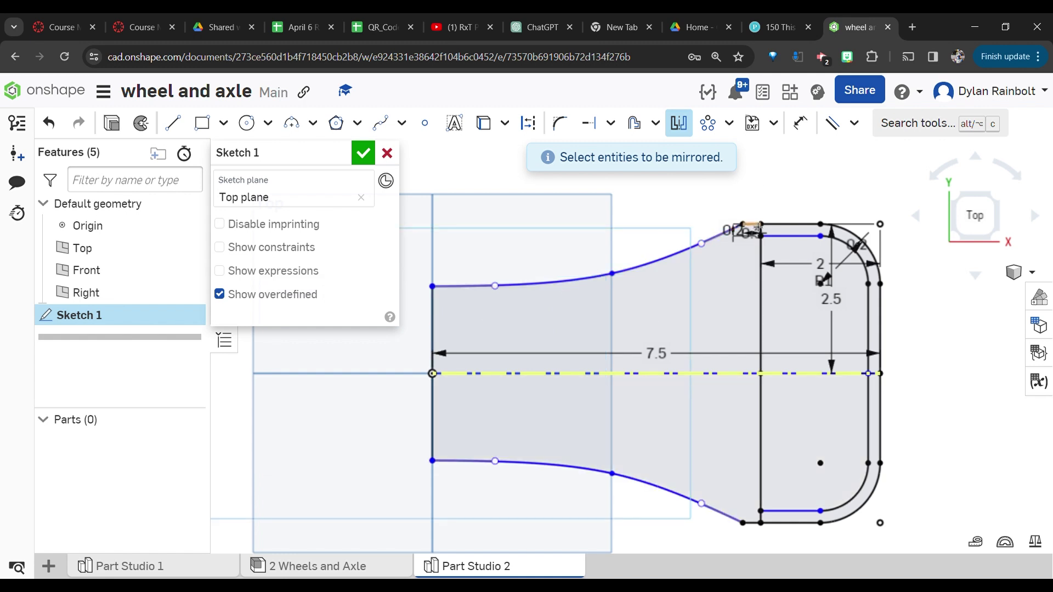
{"action": "left_click", "coordinate": [363, 153]}
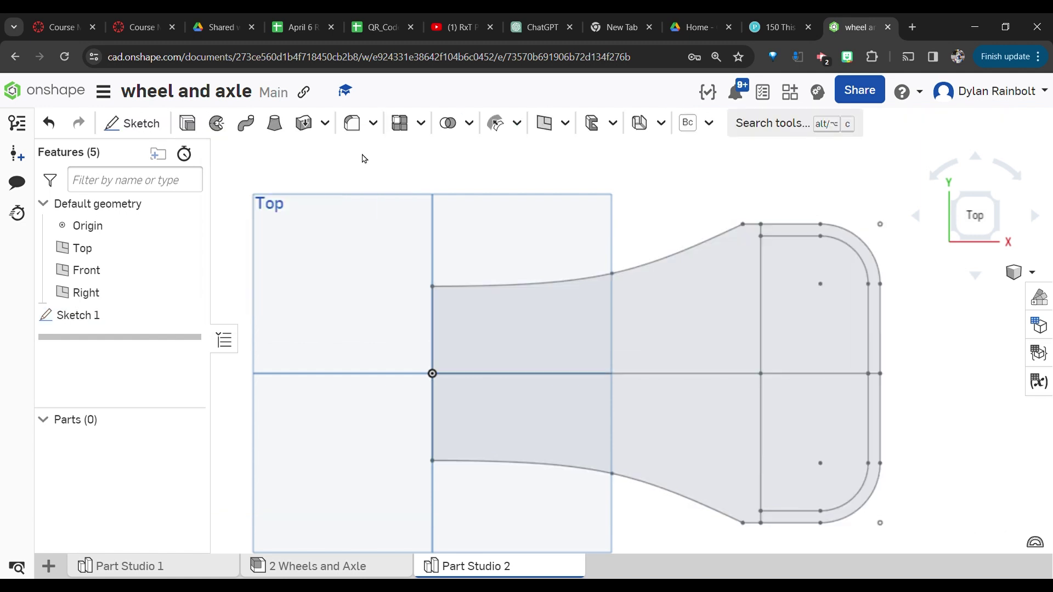
- Revolve the two spline-bounded wheel regions fully as a new solid about the vertical sketch line through the origin
{"action": "left_click", "coordinate": [685, 311]}
{"action": "left_click", "coordinate": [674, 427]}
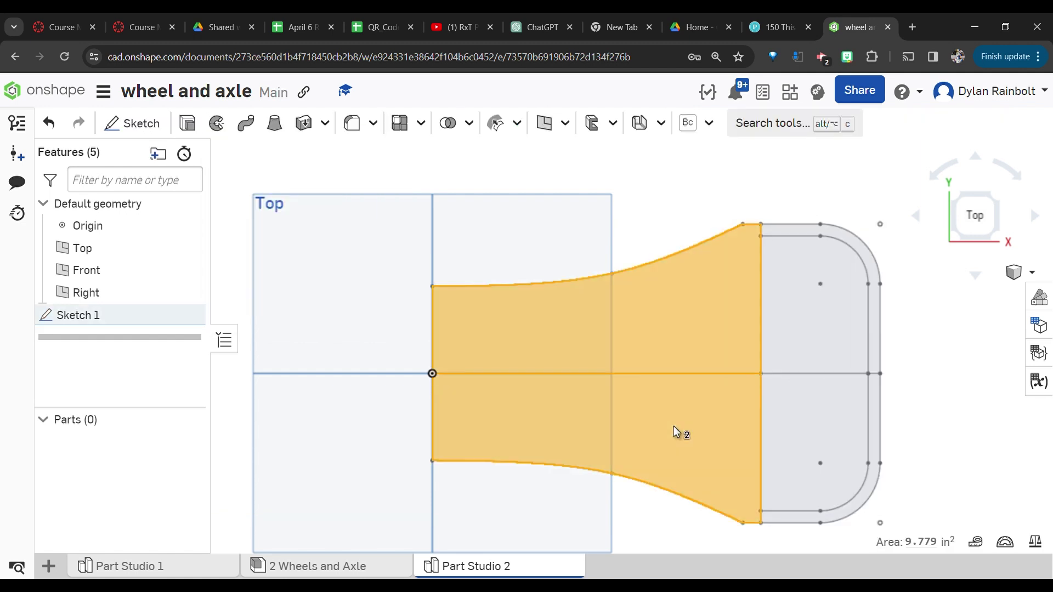
{"action": "left_click", "coordinate": [218, 124]}
{"action": "left_click", "coordinate": [218, 122]}
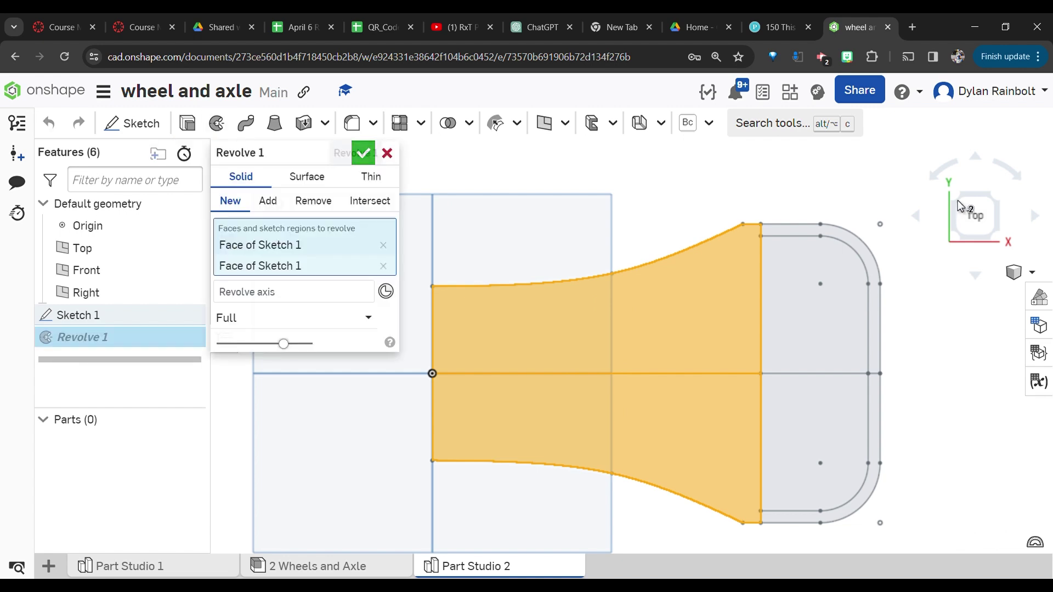
{"action": "left_click", "coordinate": [997, 238]}
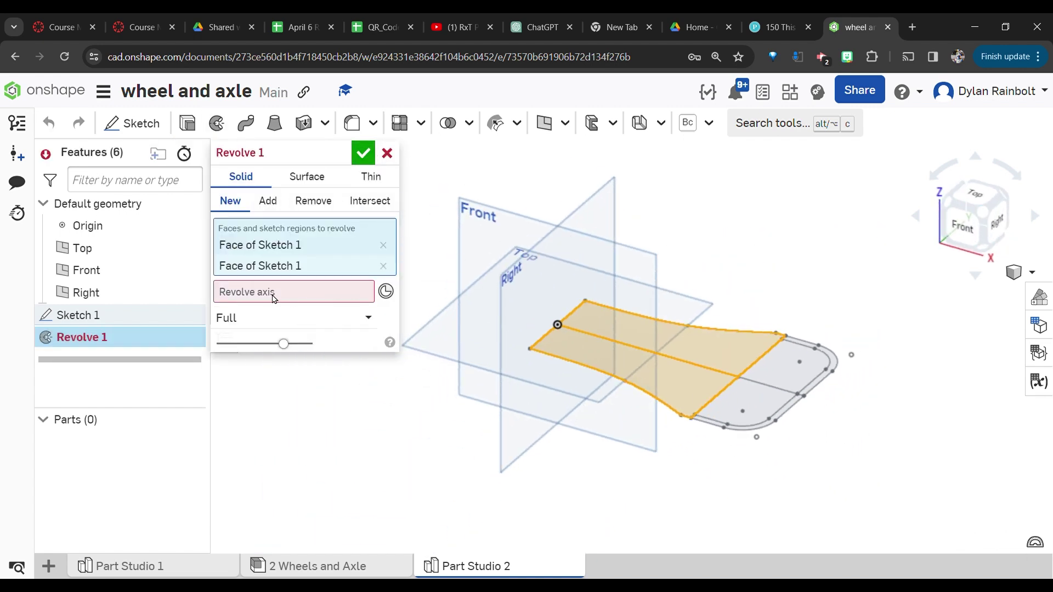
{"action": "left_click", "coordinate": [575, 314]}
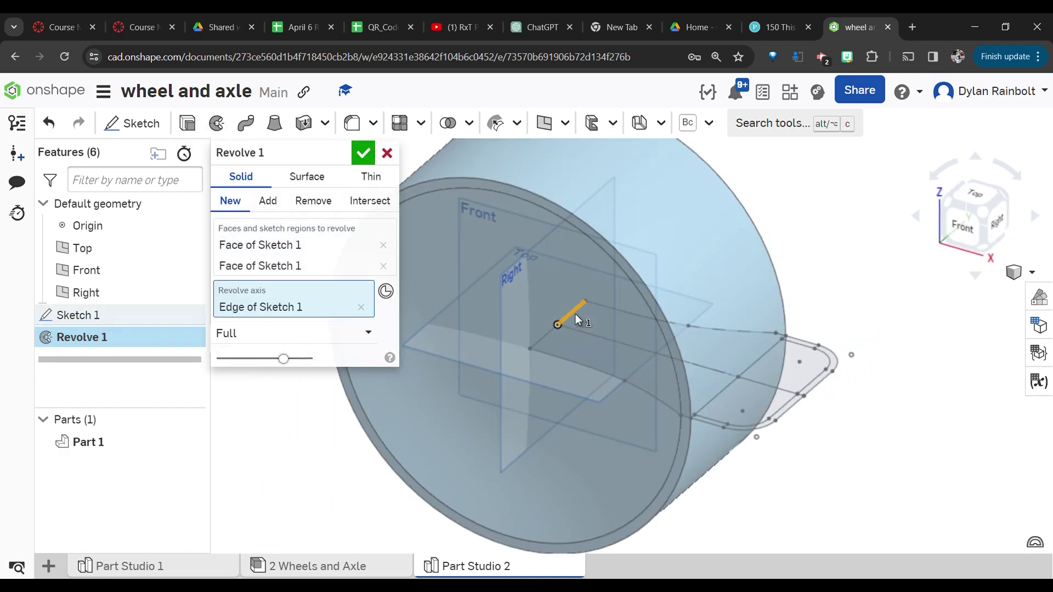
{"action": "left_click", "coordinate": [362, 155]}
- Rename the revolved wheel part as Rim
{"action": "right_click", "coordinate": [91, 449]}
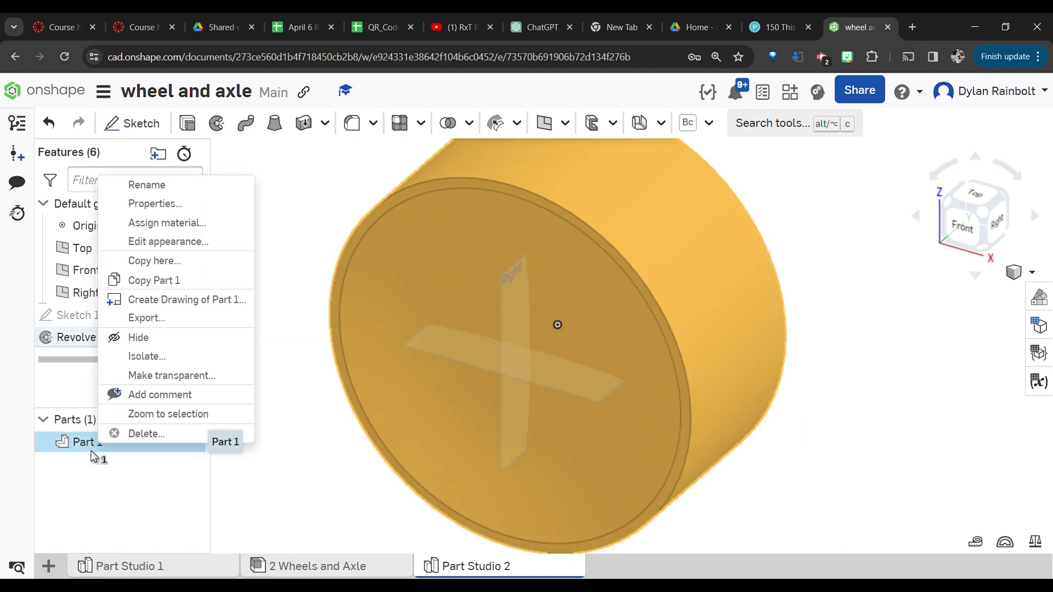
{"action": "left_click", "coordinate": [165, 187]}
{"action": "type", "text": "Rim"}
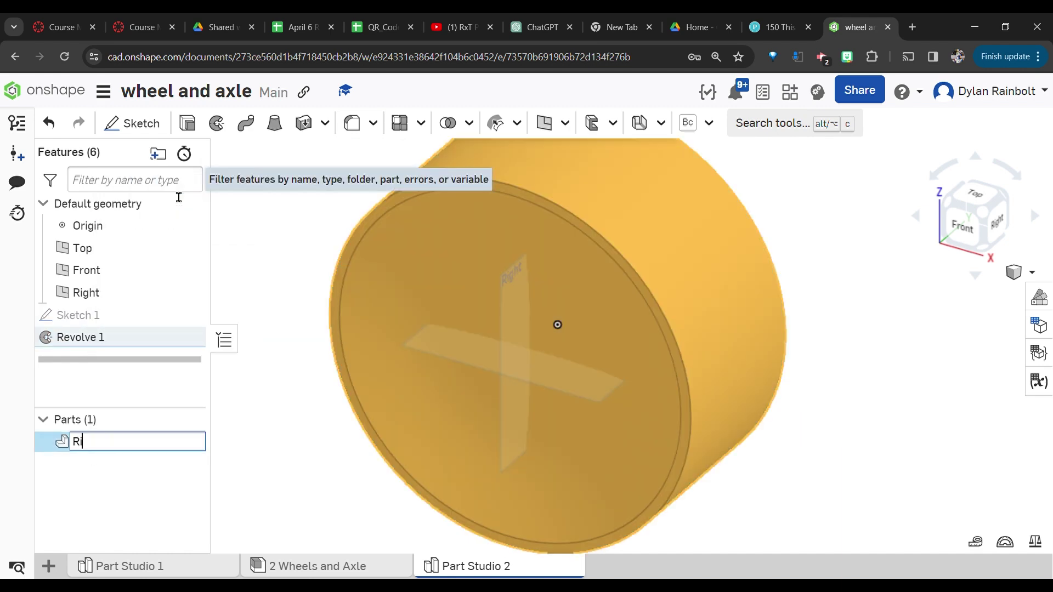
{"action": "key", "text": "Return"}
- Set the Rim's appearance to grey, color A5A5A5
{"action": "left_click", "coordinate": [1039, 297]}
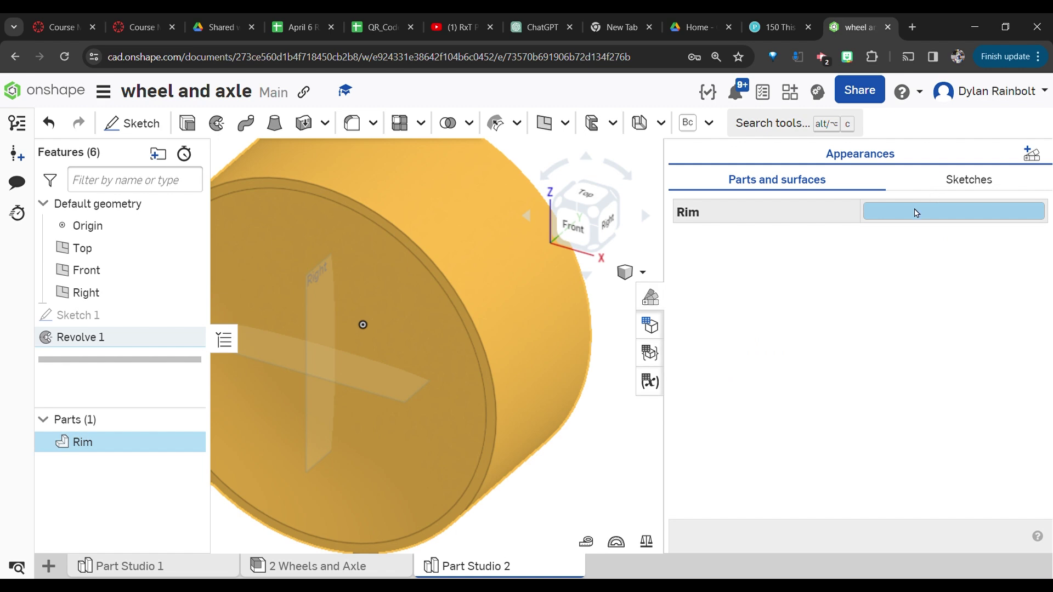
{"action": "left_click", "coordinate": [915, 212]}
{"action": "left_click", "coordinate": [558, 201]}
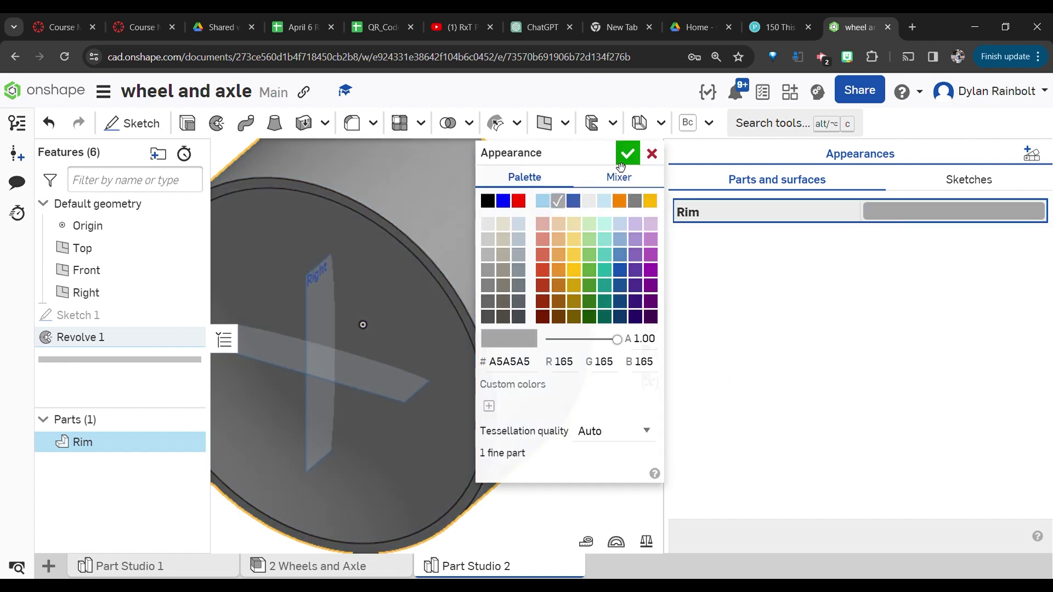
{"action": "left_click", "coordinate": [628, 153]}
{"action": "left_click", "coordinate": [652, 297]}
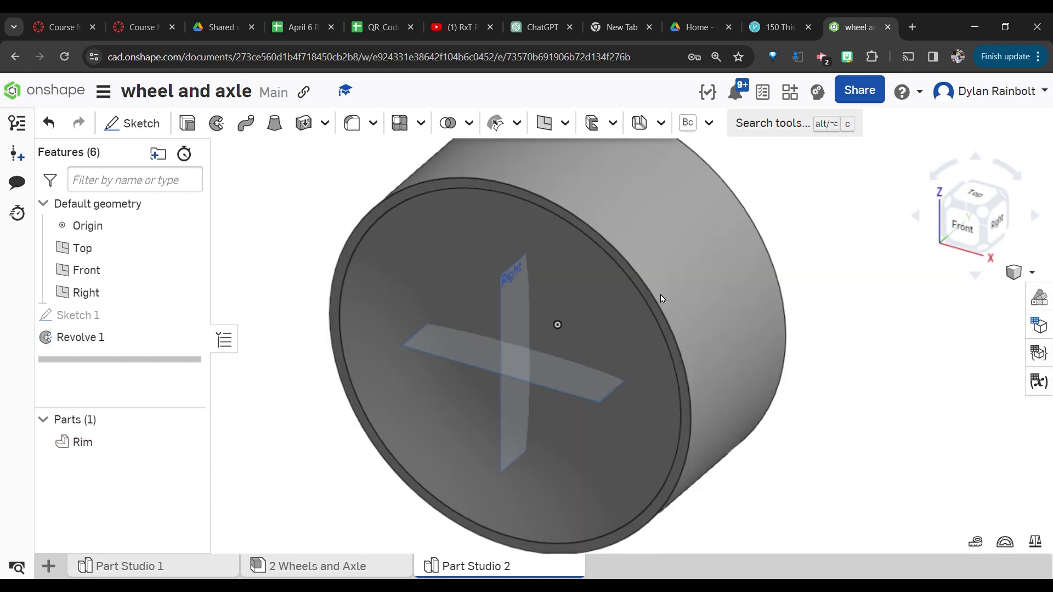
- View the rim from the front and in isometric, and show Sketch 1 again
{"action": "left_click", "coordinate": [954, 235]}
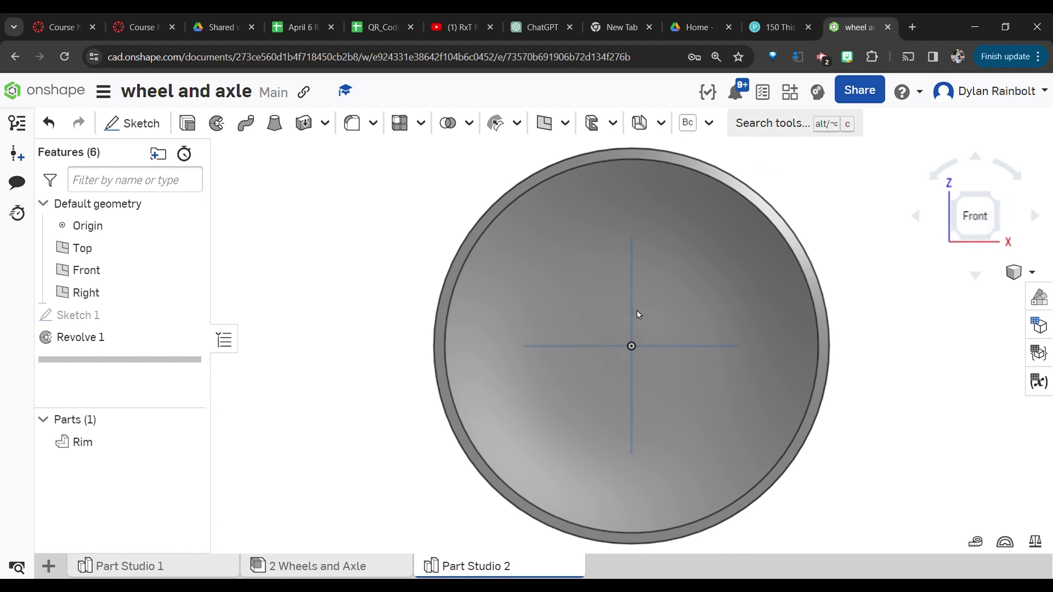
{"action": "left_click", "coordinate": [997, 197]}
{"action": "left_click", "coordinate": [201, 316]}
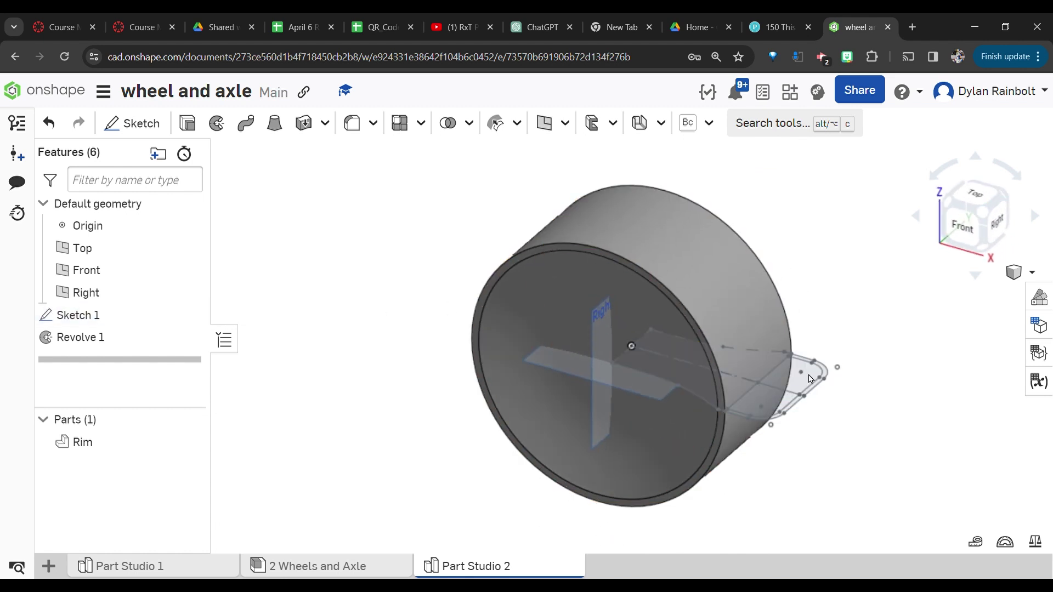
- Revolve the upper and lower thin tire regions of Sketch 1 fully about the sketch edge through the origin, as a new part
{"action": "left_click", "coordinate": [972, 197]}
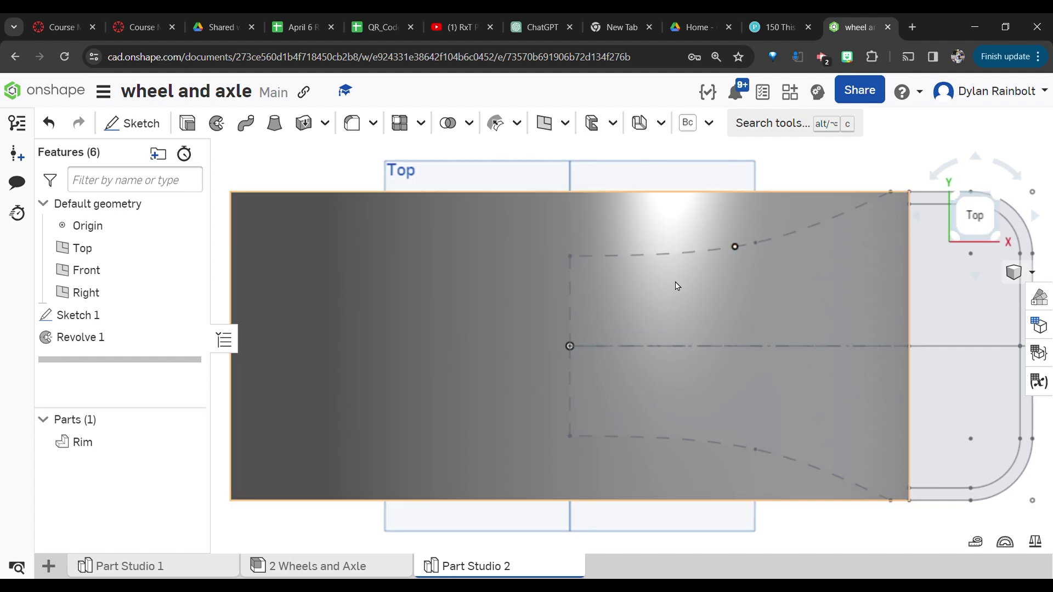
{"action": "scroll", "coordinate": [678, 286], "scroll_direction": "down", "scroll_amount": 3}
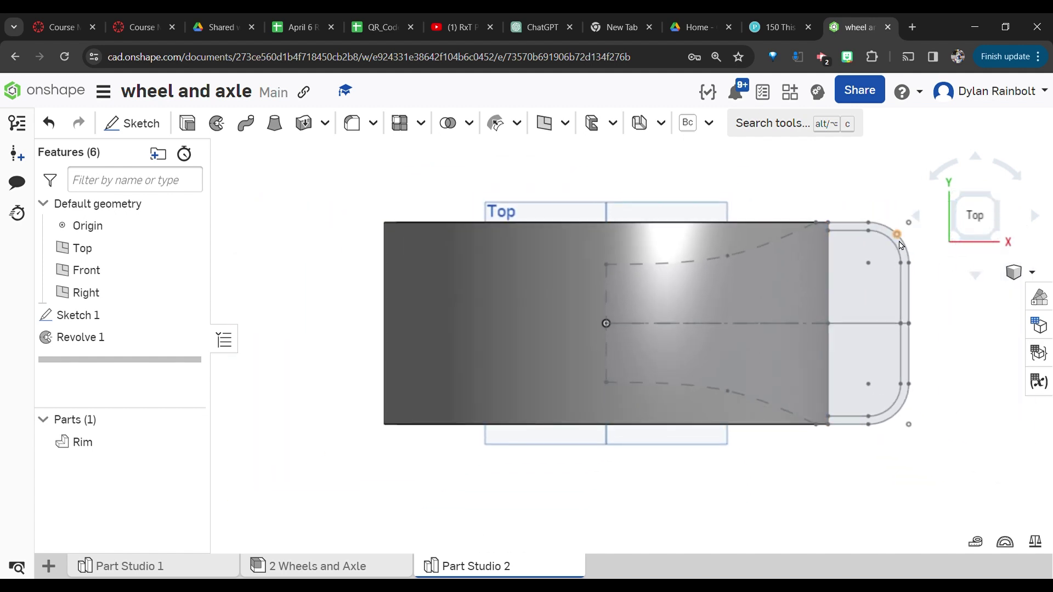
{"action": "scroll", "coordinate": [902, 245], "scroll_direction": "up", "scroll_amount": 6}
{"action": "left_click", "coordinate": [903, 266]}
{"action": "scroll", "coordinate": [904, 265], "scroll_direction": "down", "scroll_amount": 2}
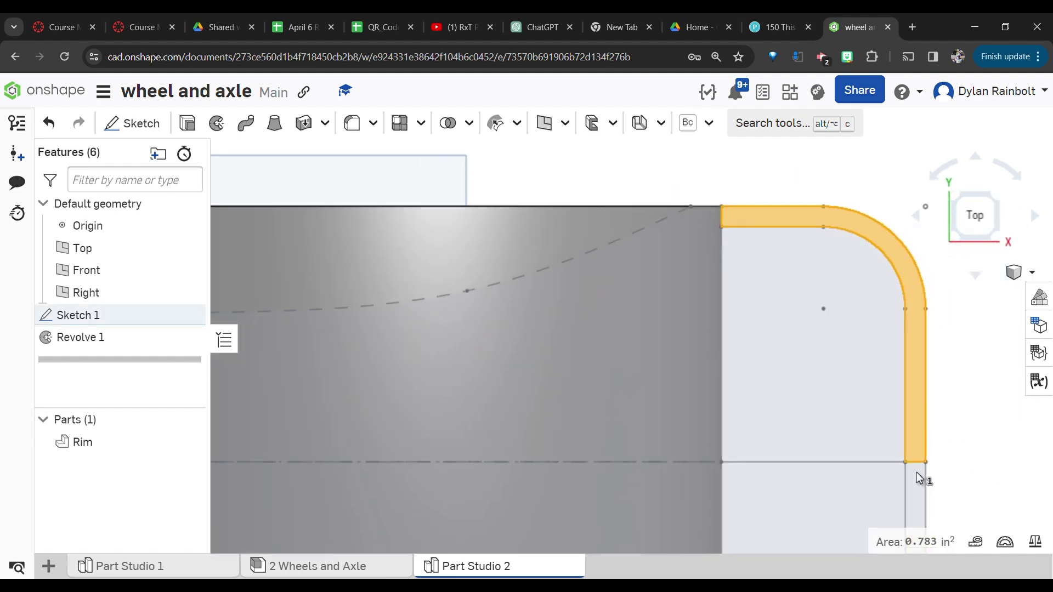
{"action": "left_click", "coordinate": [914, 500]}
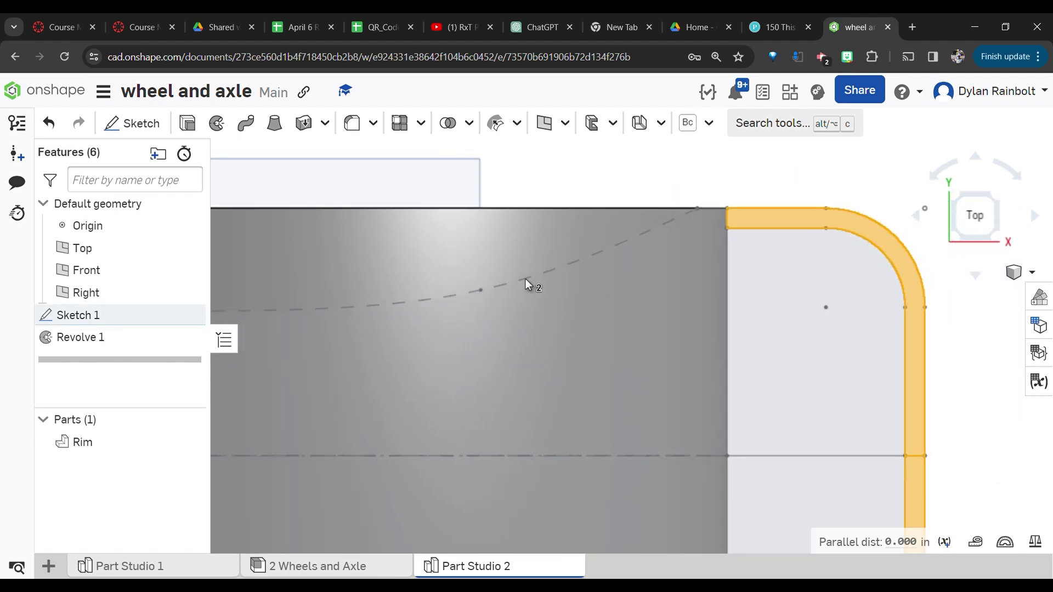
{"action": "left_click", "coordinate": [218, 124]}
{"action": "left_click", "coordinate": [996, 240]}
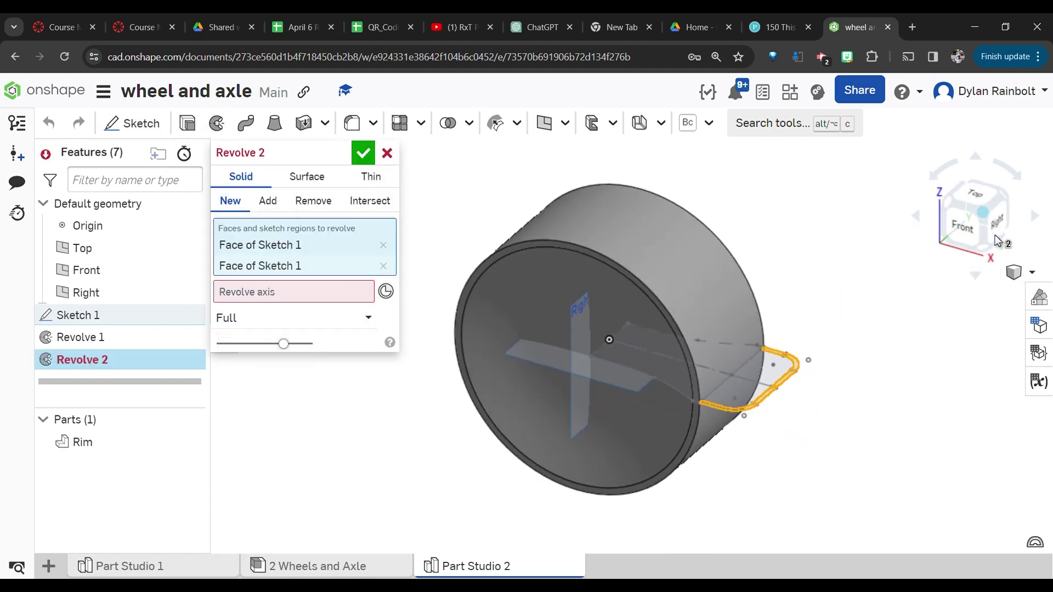
{"action": "left_click", "coordinate": [302, 292]}
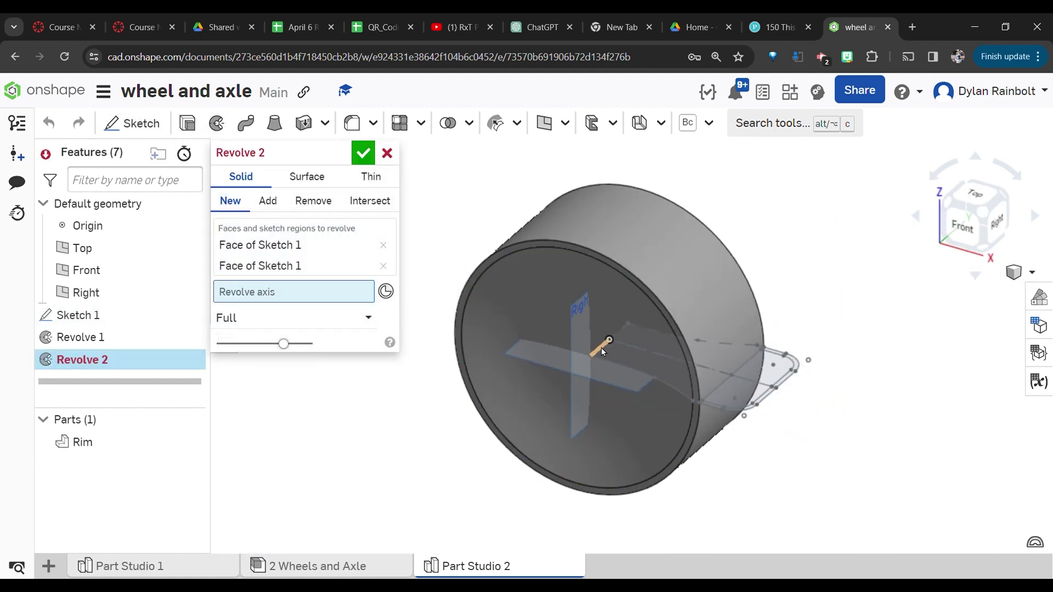
{"action": "left_click", "coordinate": [601, 347]}
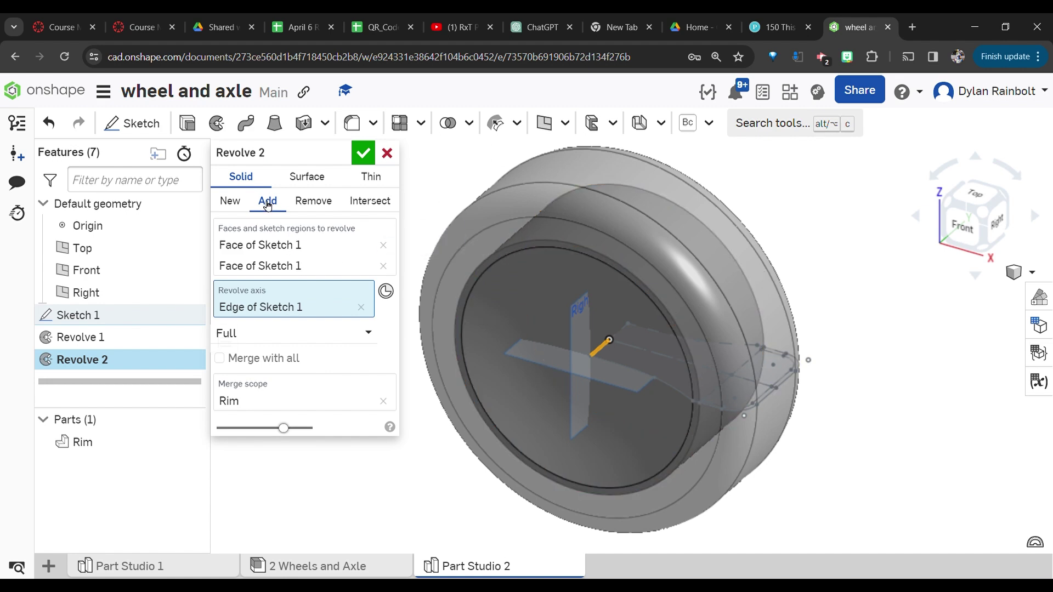
{"action": "left_click", "coordinate": [231, 201]}
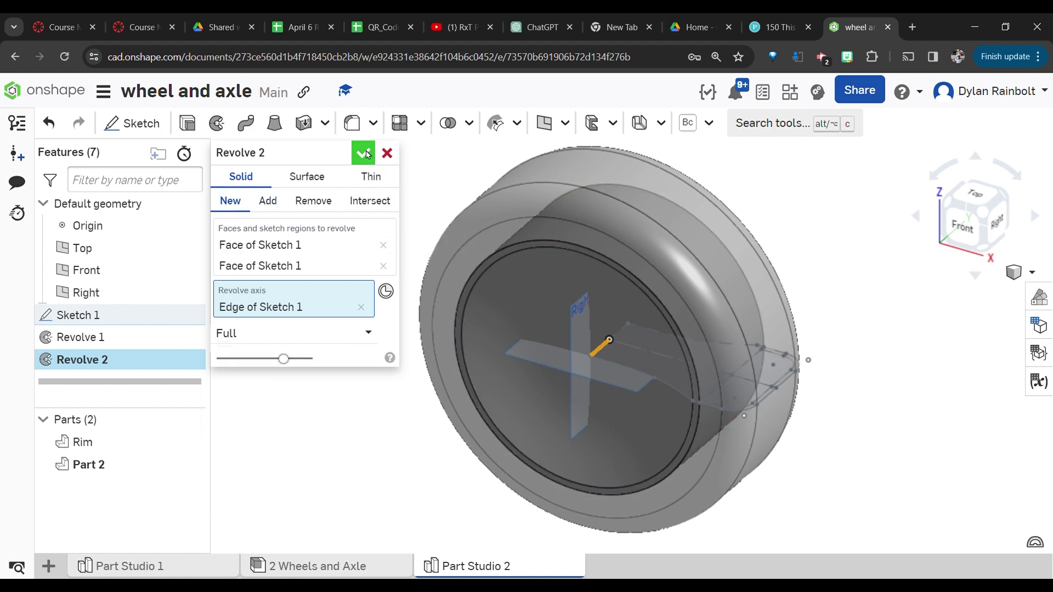
{"action": "left_click", "coordinate": [364, 153]}
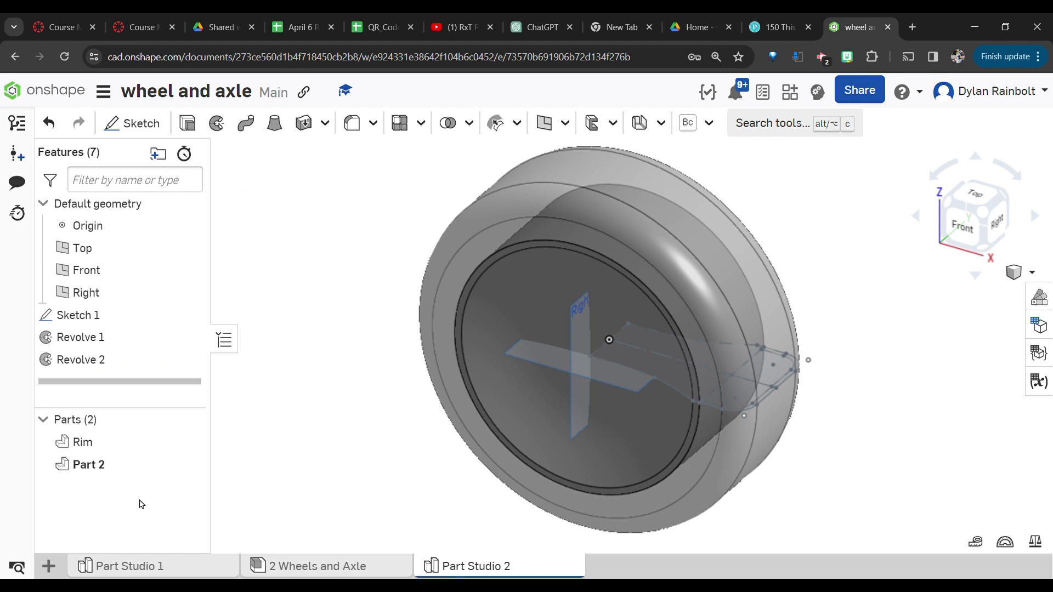
- Rename the newly revolved outer part as Tire
{"action": "right_click", "coordinate": [113, 471]}
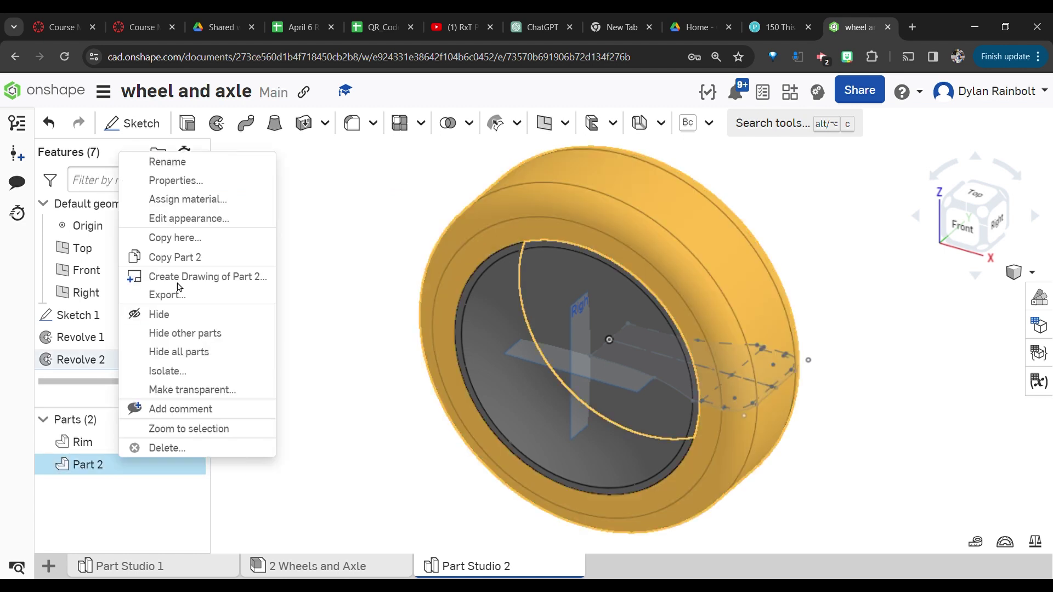
{"action": "left_click", "coordinate": [197, 162]}
{"action": "type", "text": "Tire"}
{"action": "key", "text": "Return"}
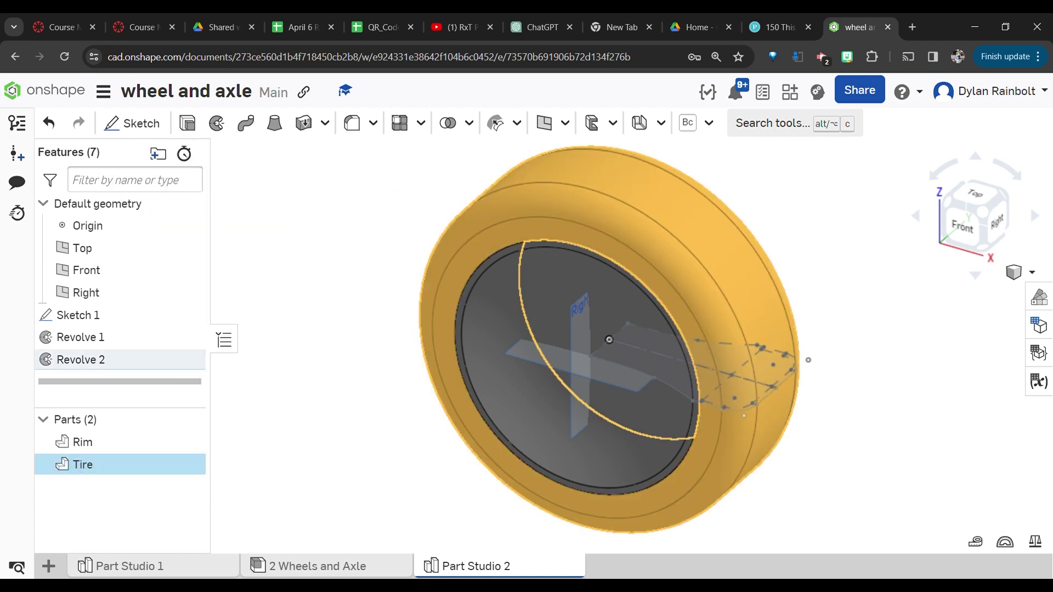
- Set the Tire's appearance to dark grey, color 4D4D4D
{"action": "left_click", "coordinate": [1041, 298]}
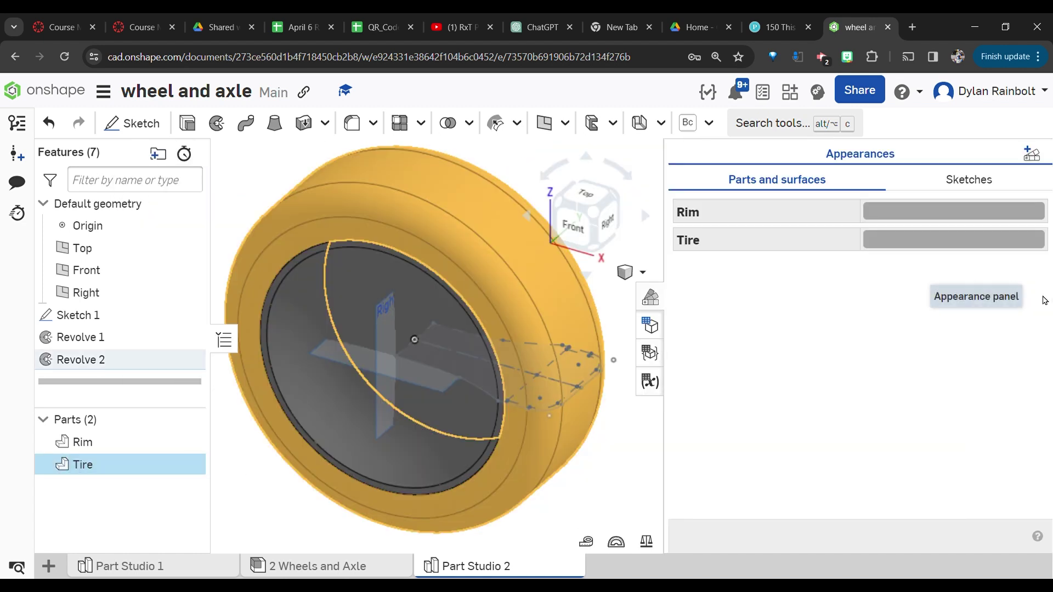
{"action": "left_click", "coordinate": [939, 243]}
{"action": "left_click", "coordinate": [487, 201]}
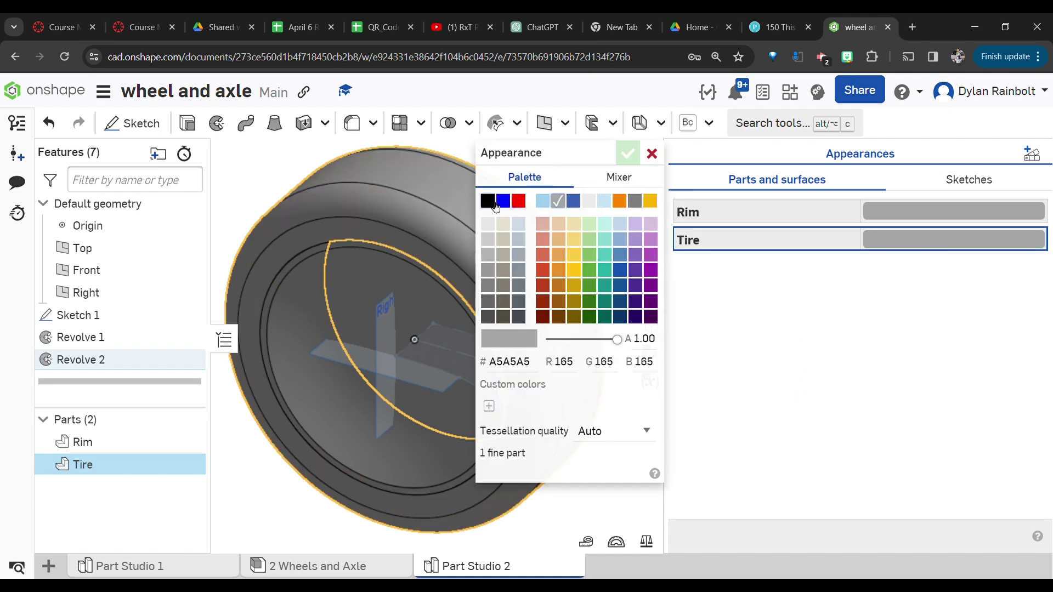
{"action": "left_click", "coordinate": [488, 317]}
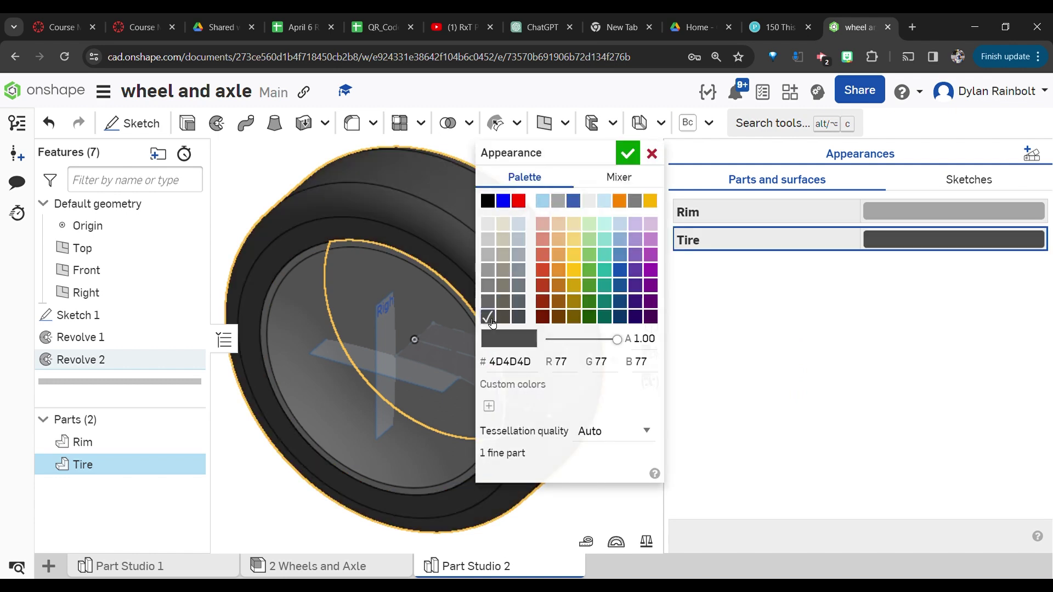
{"action": "left_click", "coordinate": [627, 154]}
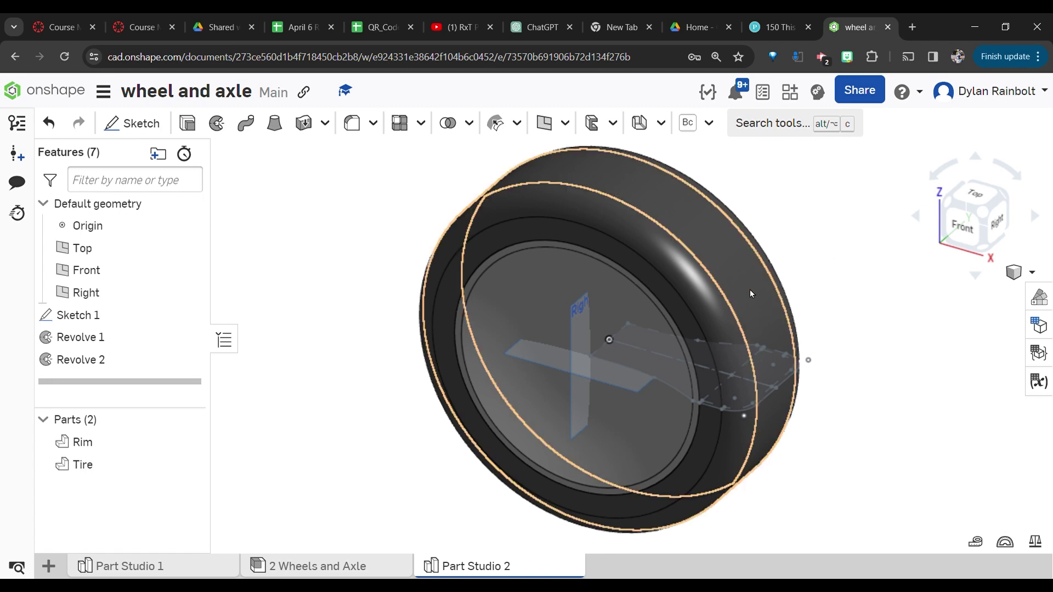
- View the wheel from the front and start a new sketch on the Front plane
{"action": "left_click", "coordinate": [971, 231]}
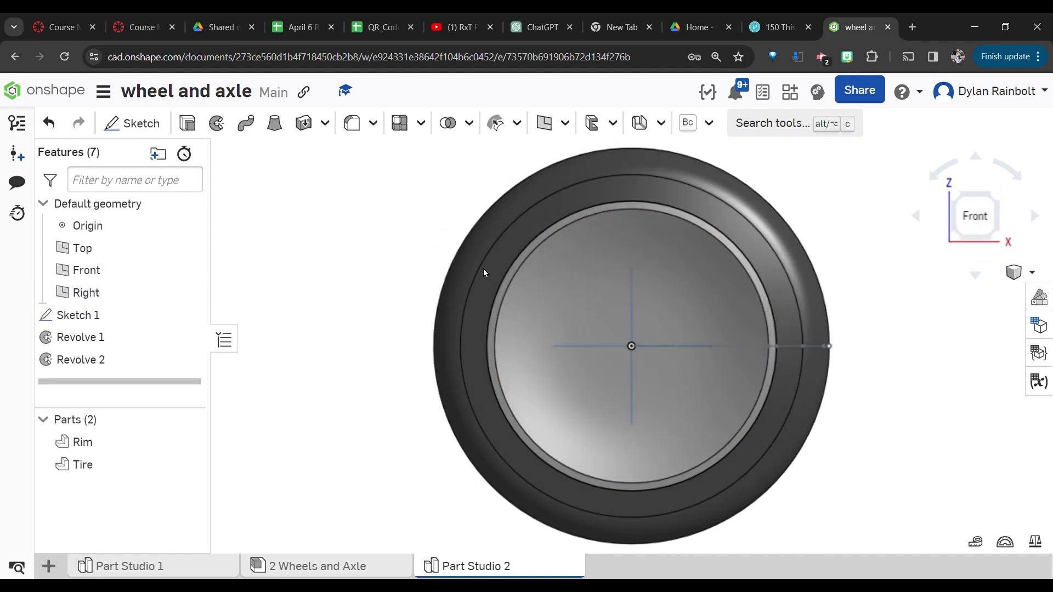
{"action": "left_click", "coordinate": [525, 259]}
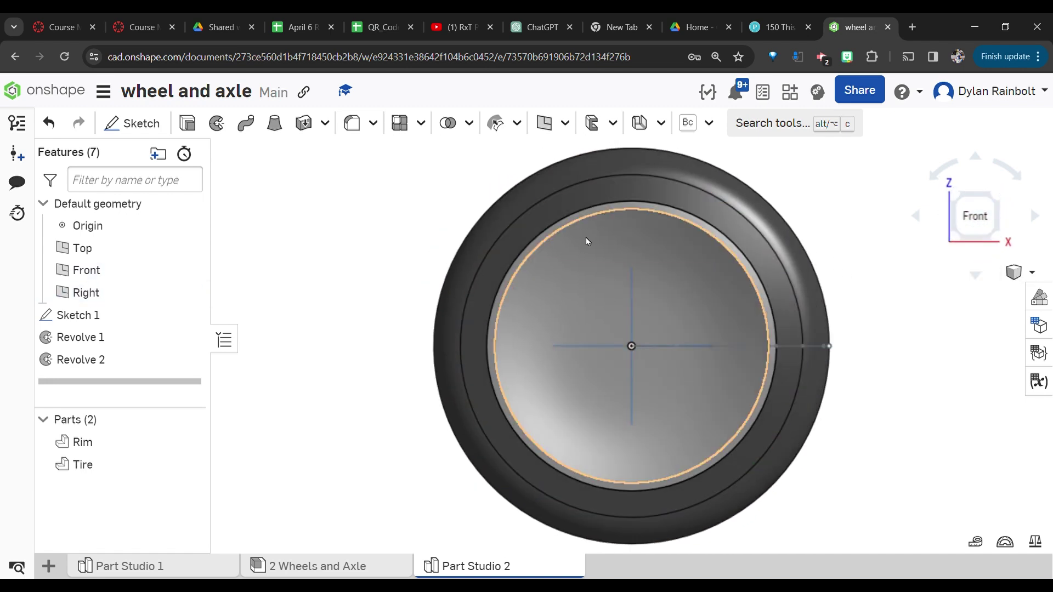
{"action": "left_click", "coordinate": [107, 272]}
{"action": "left_click", "coordinate": [140, 123]}
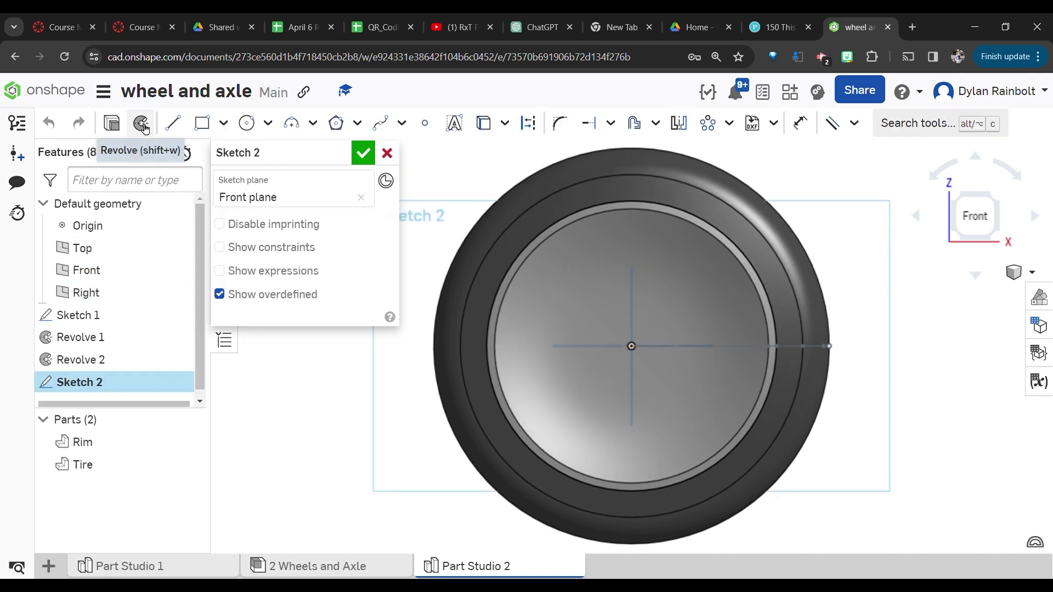
- Sketch two concentric circles centered on the origin, with diameters of 8 in and 2.5 in
{"action": "left_click", "coordinate": [254, 127]}
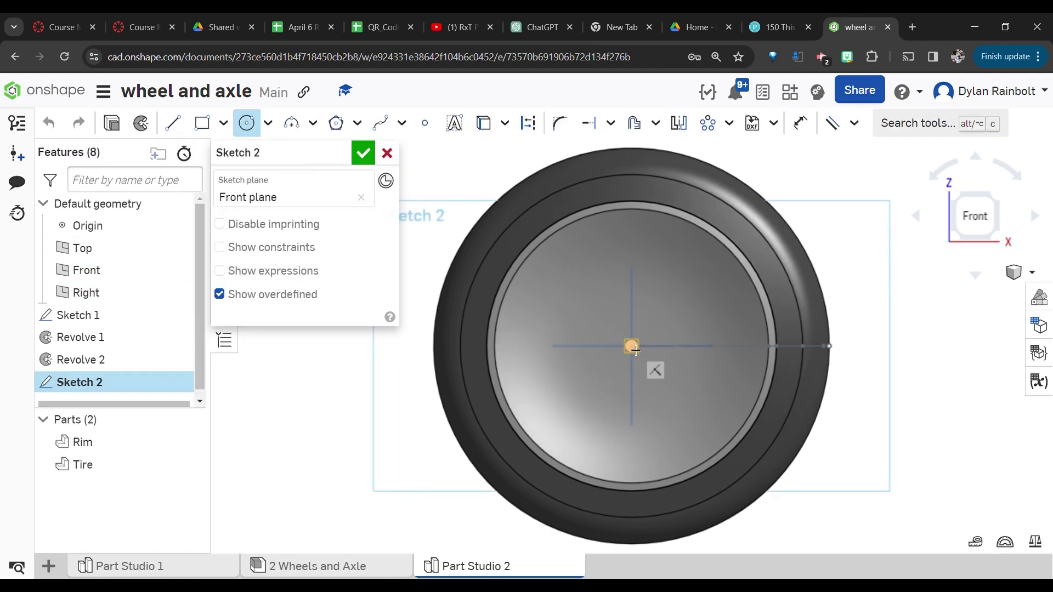
{"action": "left_click", "coordinate": [622, 342]}
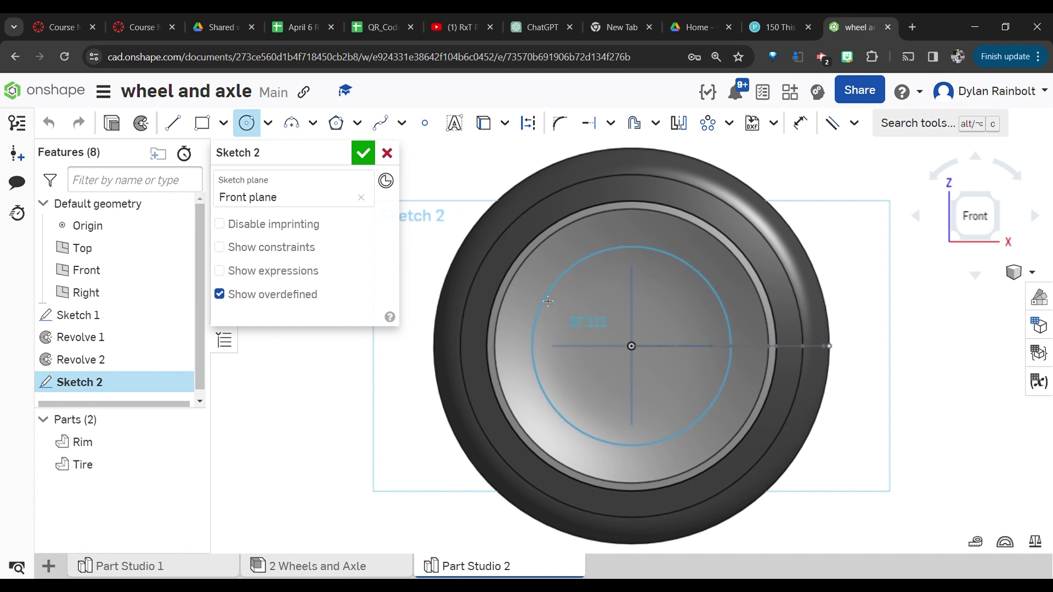
{"action": "left_click", "coordinate": [542, 299]}
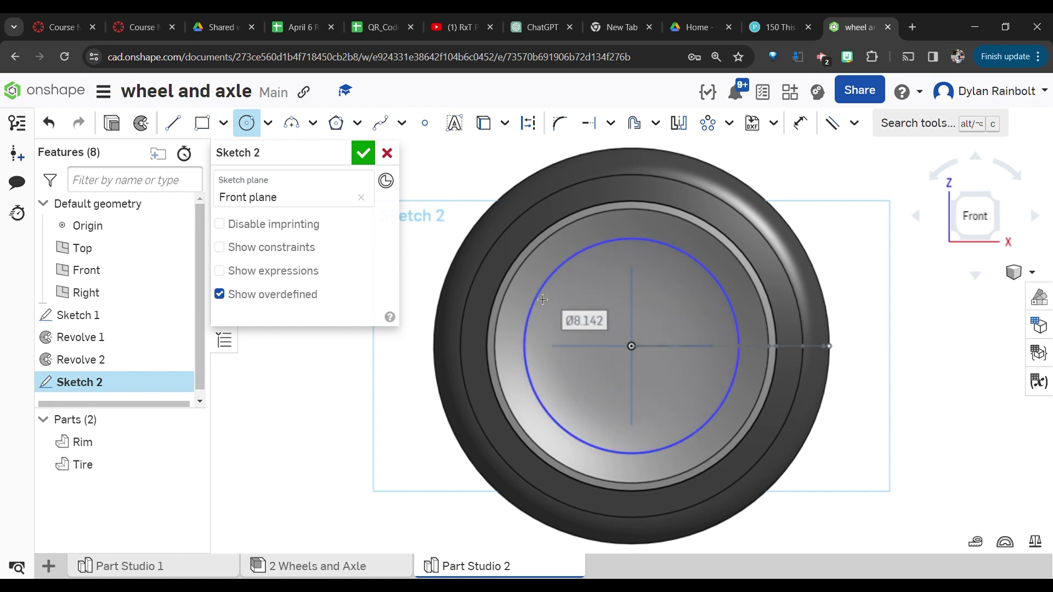
{"action": "type", "text": "8"}
{"action": "key", "text": "Return"}
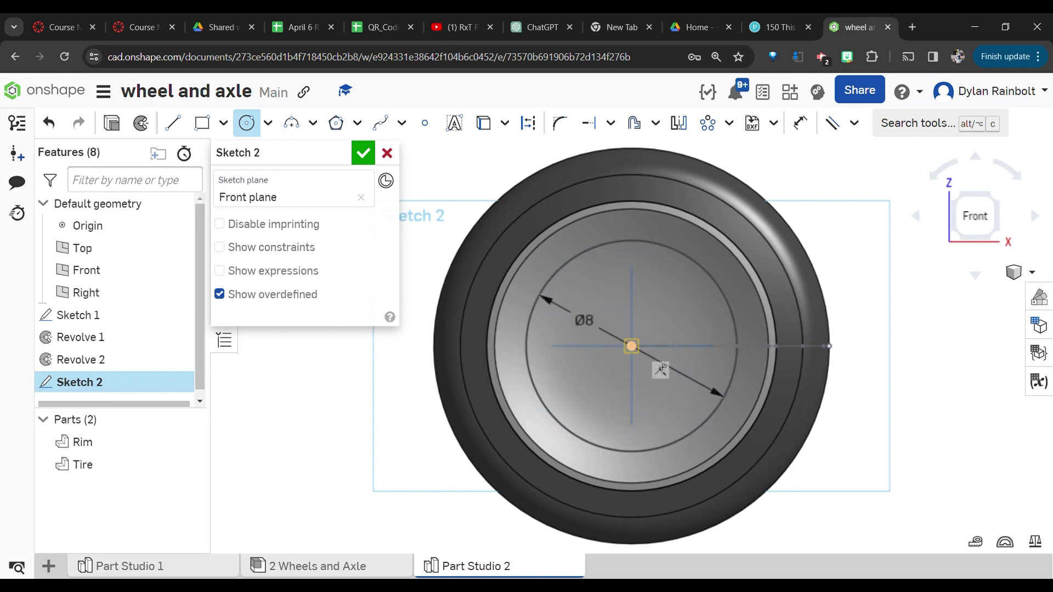
{"action": "left_click", "coordinate": [635, 349]}
{"action": "left_click", "coordinate": [665, 354]}
{"action": "type", "text": "2.5"}
{"action": "key", "text": "Return"}
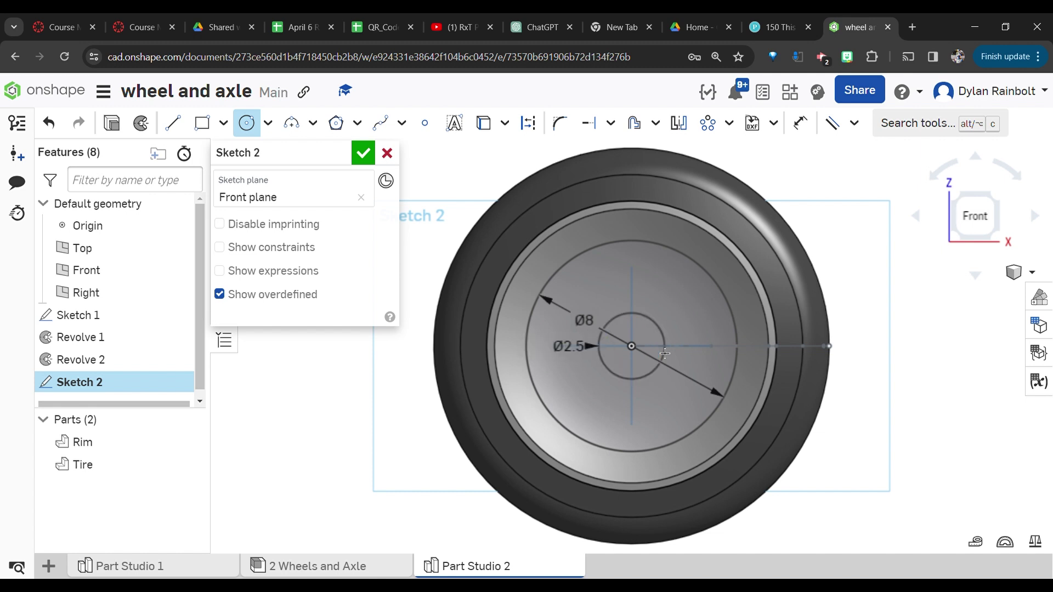
- Draw a horizontal line about 2.75 in long joining the left side of the inner circle to the outer circle
{"action": "key", "text": "l"}
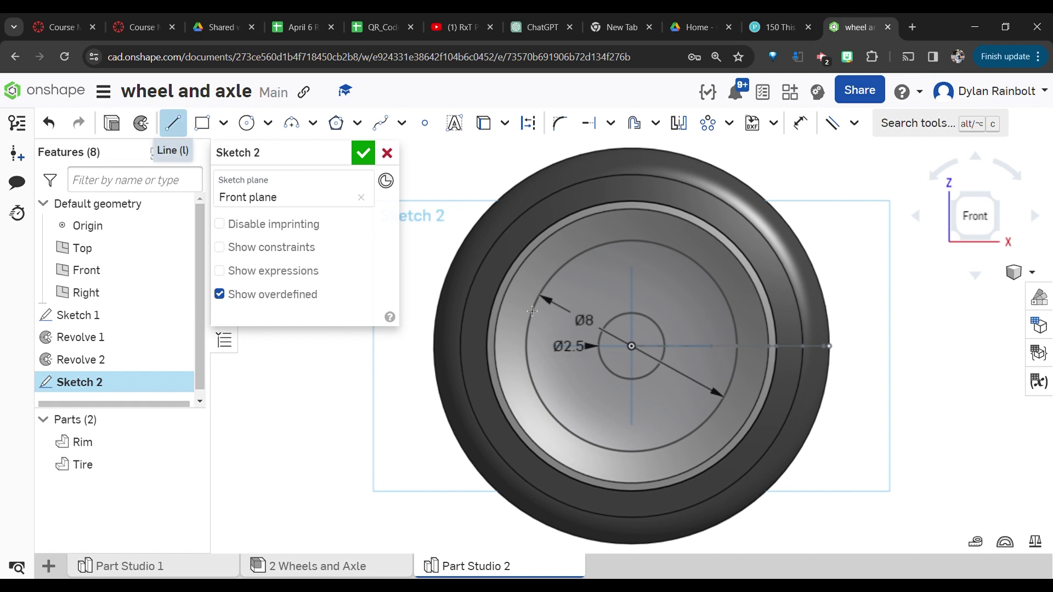
{"action": "left_click", "coordinate": [594, 349]}
{"action": "left_click", "coordinate": [529, 349]}
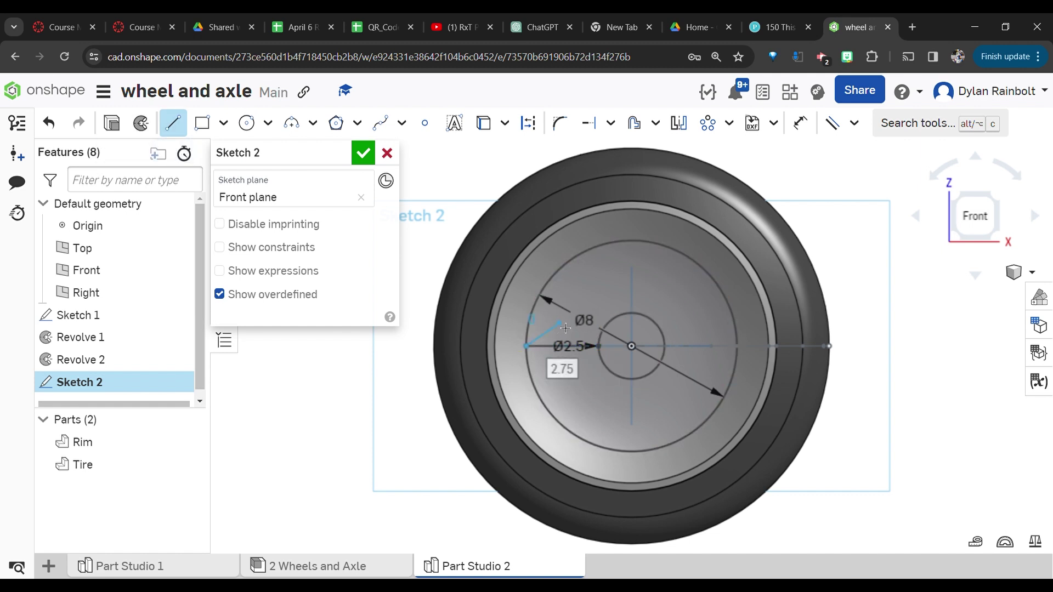
{"action": "key", "text": "Escape"}
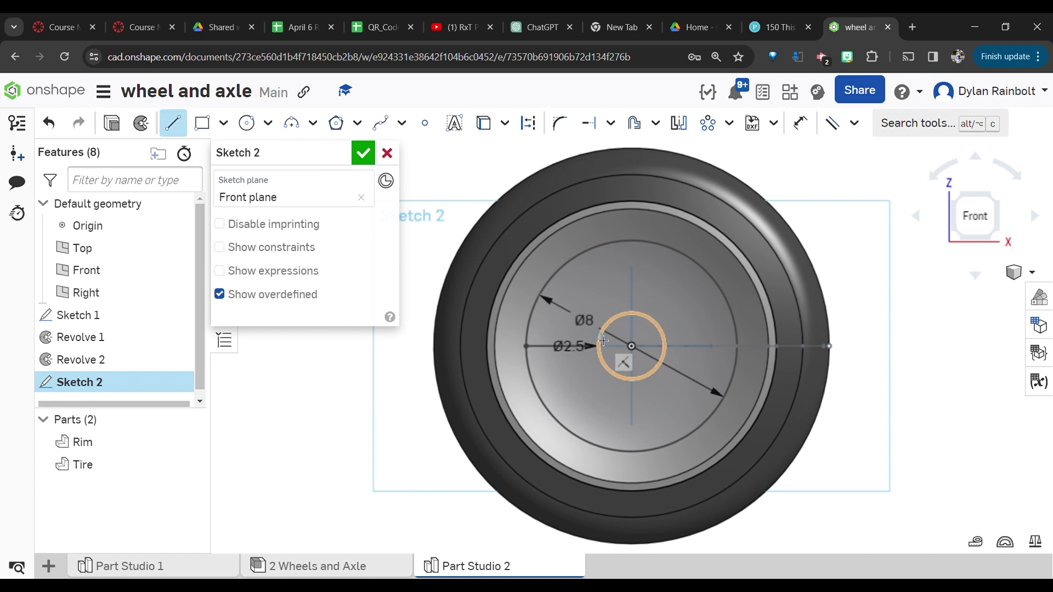
- Draw two slanted spoke lines, one above the other, from the inner to the outer circle just above the horizontal line
{"action": "left_click", "coordinate": [603, 340]}
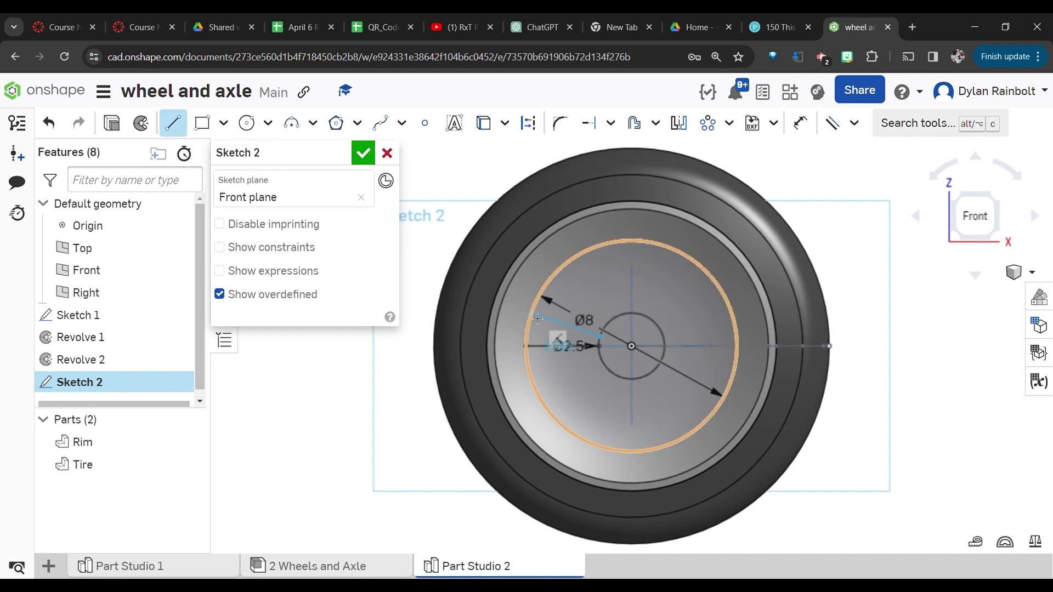
{"action": "left_click", "coordinate": [538, 319]}
{"action": "key", "text": "Escape"}
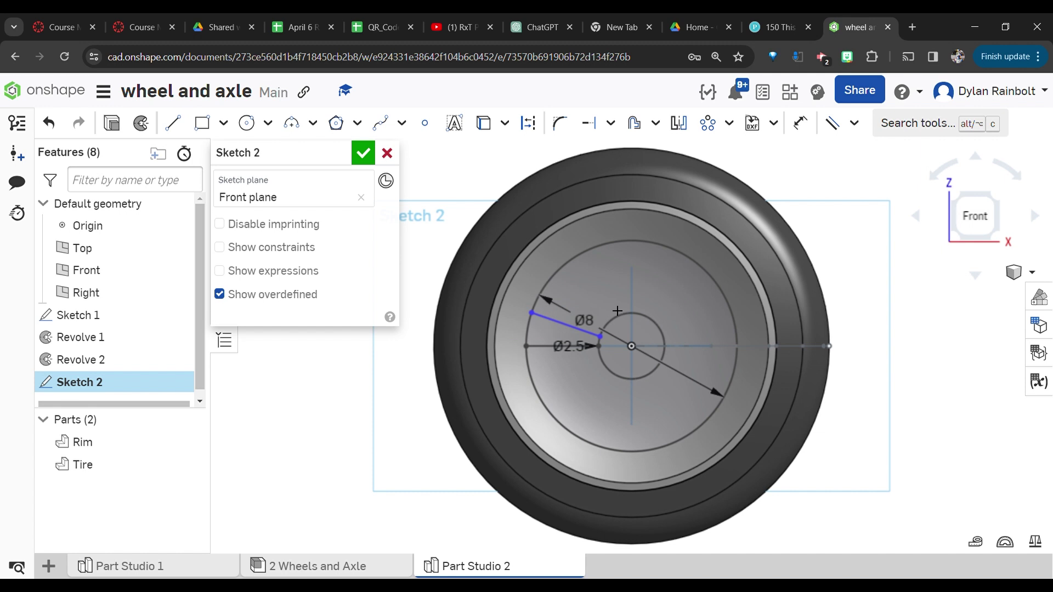
{"action": "key", "text": "l"}
{"action": "left_click", "coordinate": [608, 333]}
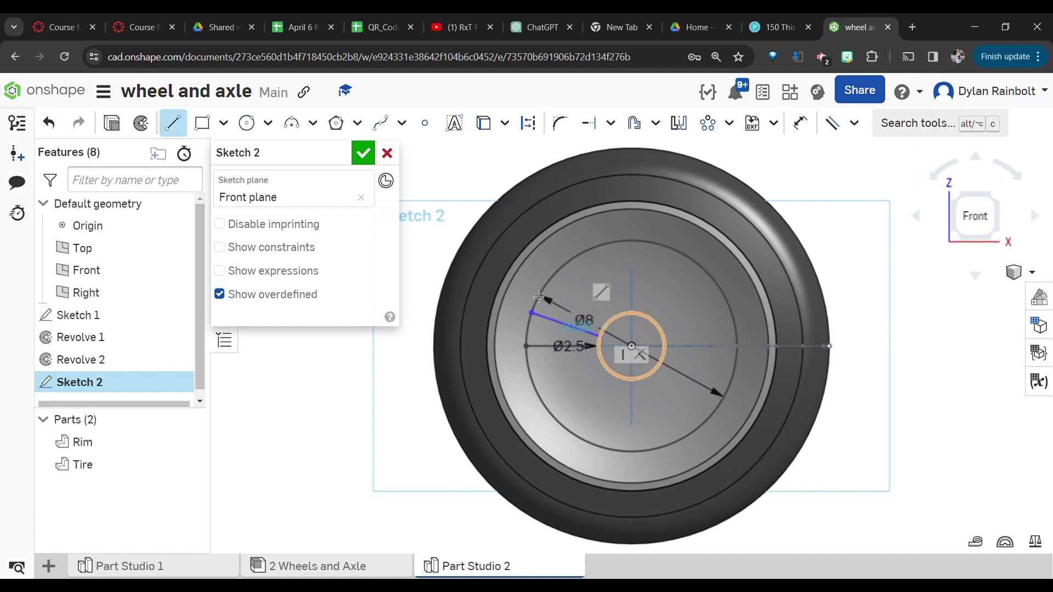
{"action": "left_click", "coordinate": [537, 299]}
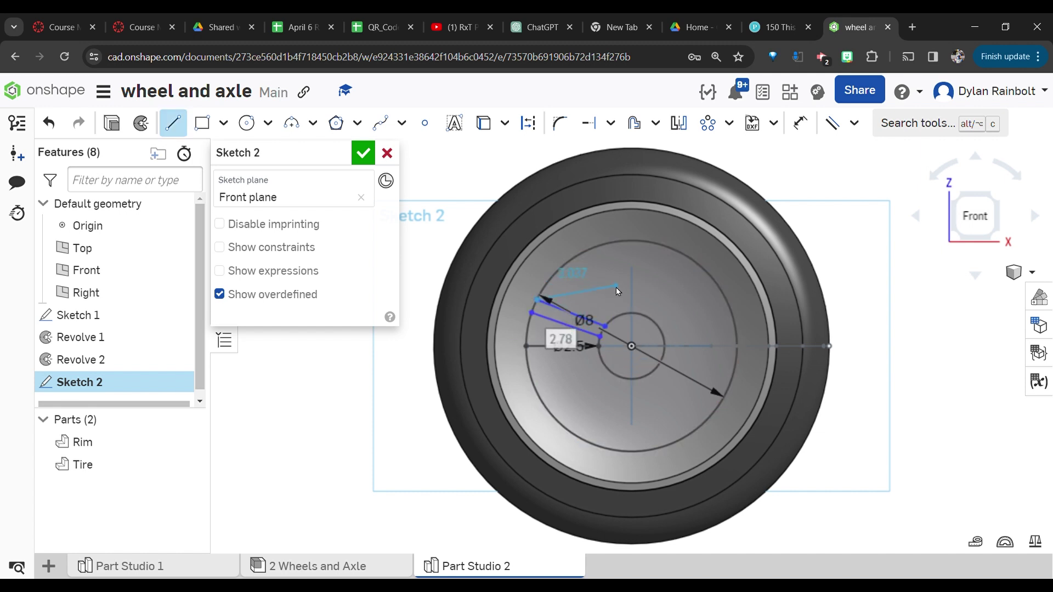
{"action": "key", "text": "Escape"}
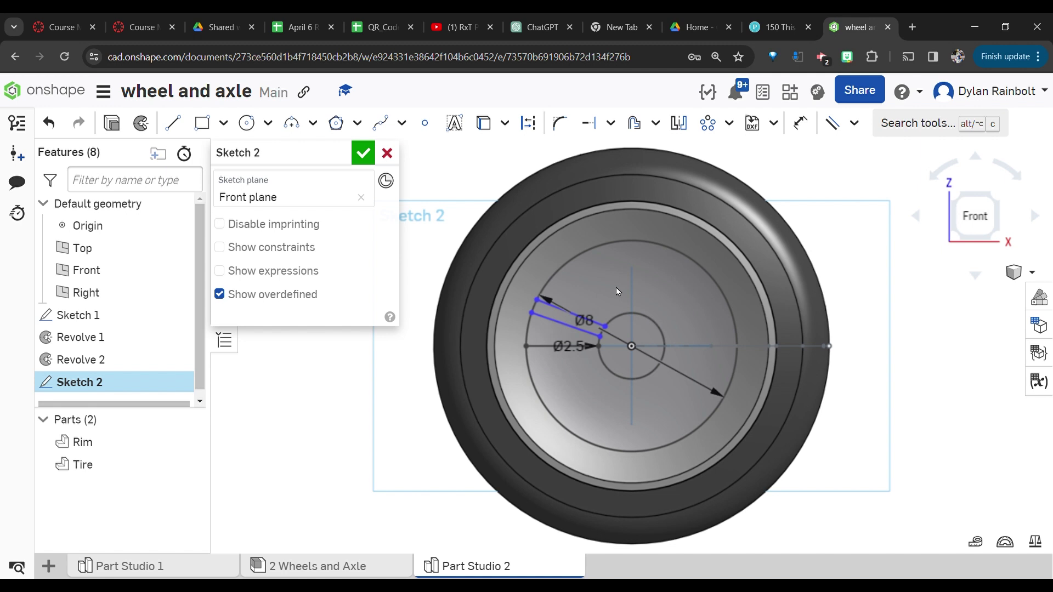
- Make the two slanted spoke lines parallel
{"action": "left_click", "coordinate": [657, 124]}
{"action": "left_click", "coordinate": [738, 123]}
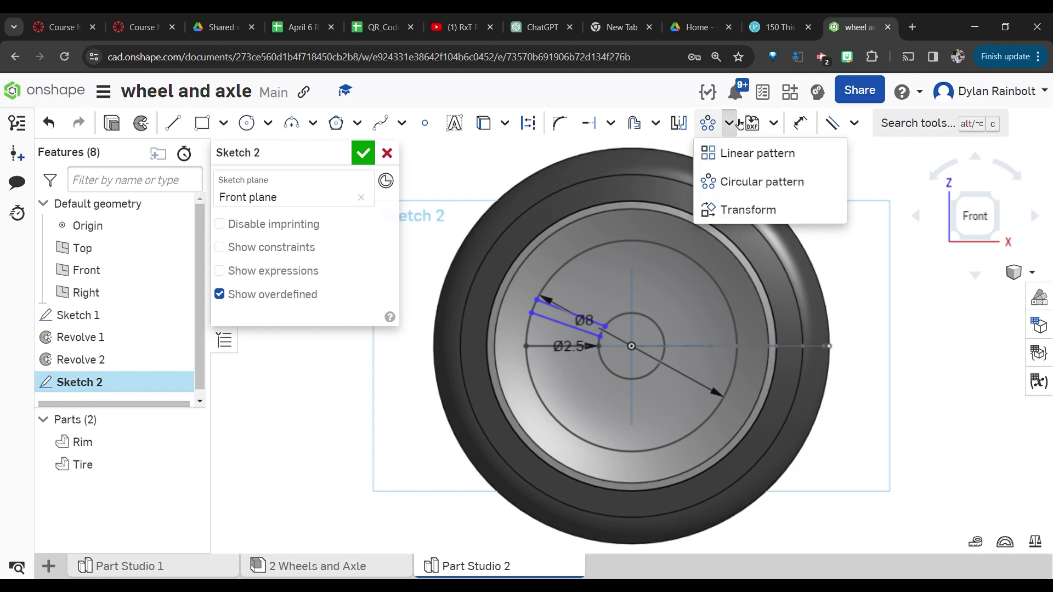
{"action": "left_click", "coordinate": [737, 124]}
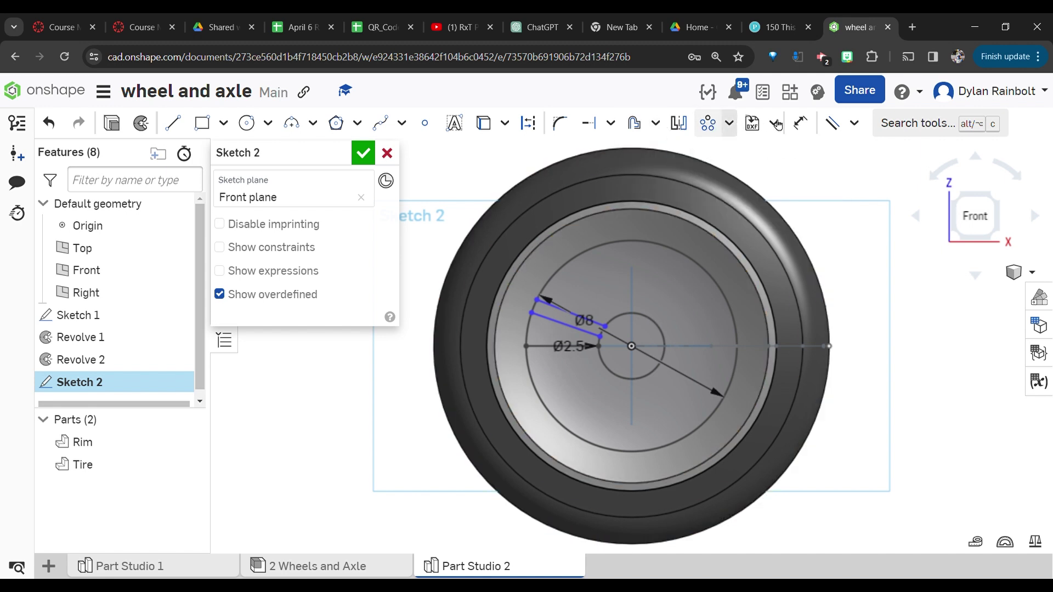
{"action": "left_click", "coordinate": [854, 124]}
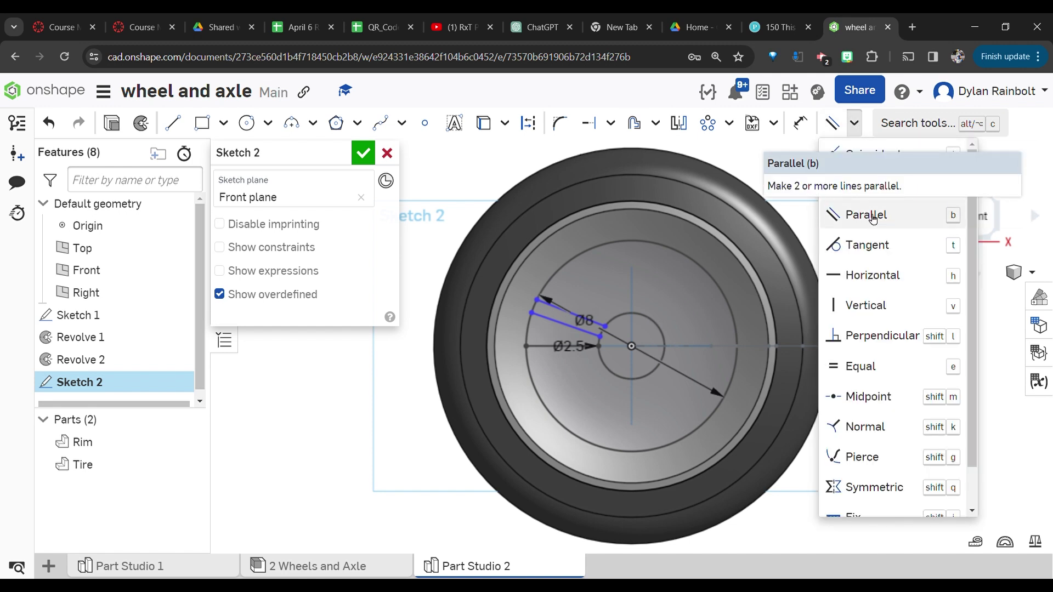
{"action": "left_click", "coordinate": [874, 217]}
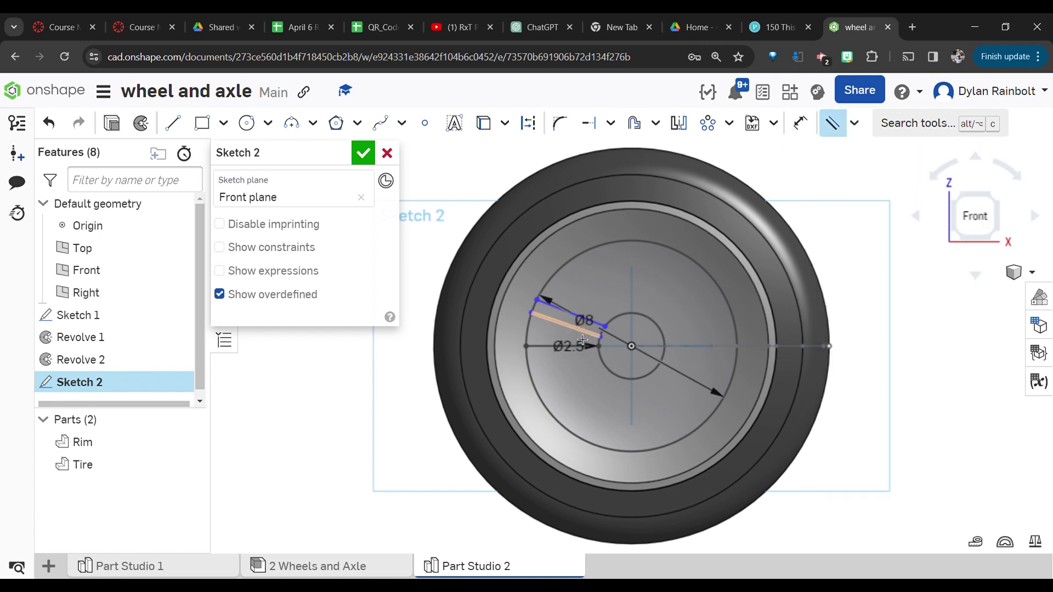
{"action": "left_click", "coordinate": [571, 313]}
{"action": "left_click", "coordinate": [570, 332]}
- Dimension the spacing between the two parallel spoke lines and set it to 0.3 in
{"action": "key", "text": "d"}
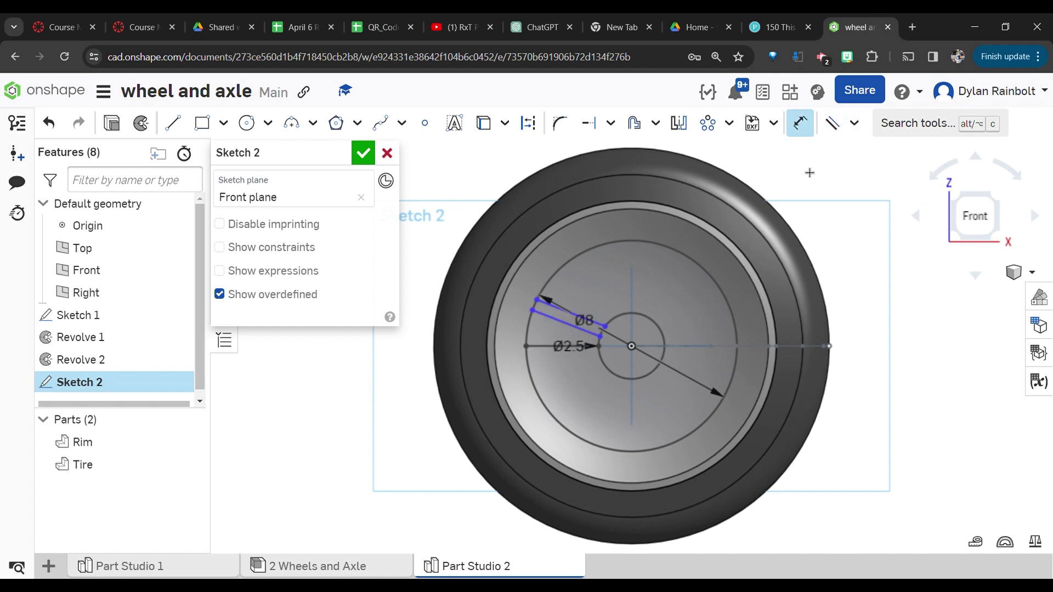
{"action": "left_click", "coordinate": [566, 326]}
{"action": "left_click", "coordinate": [568, 314]}
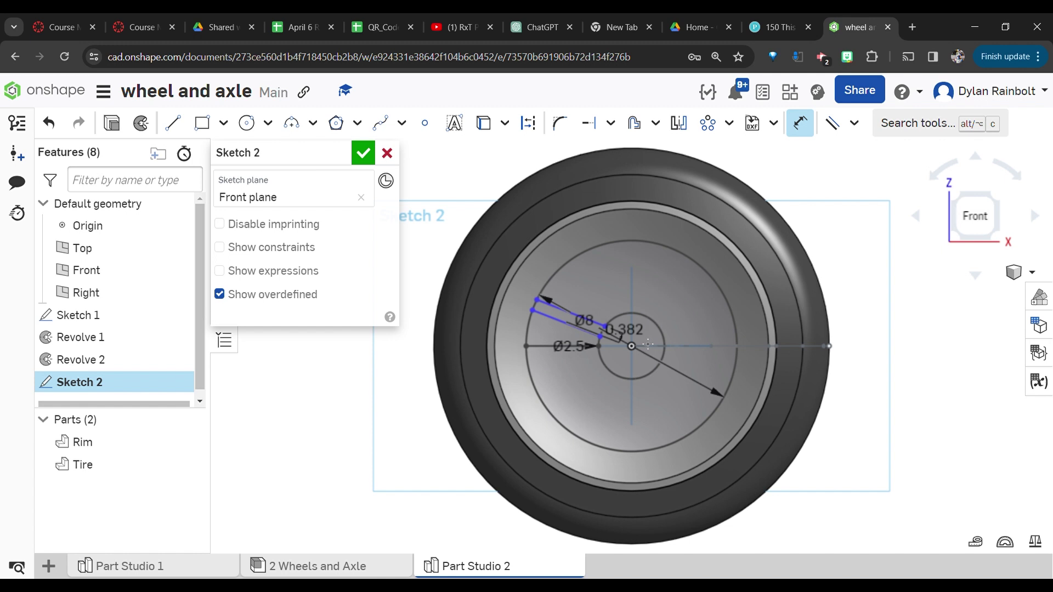
{"action": "left_click", "coordinate": [887, 439]}
{"action": "type", "text": "0.3"}
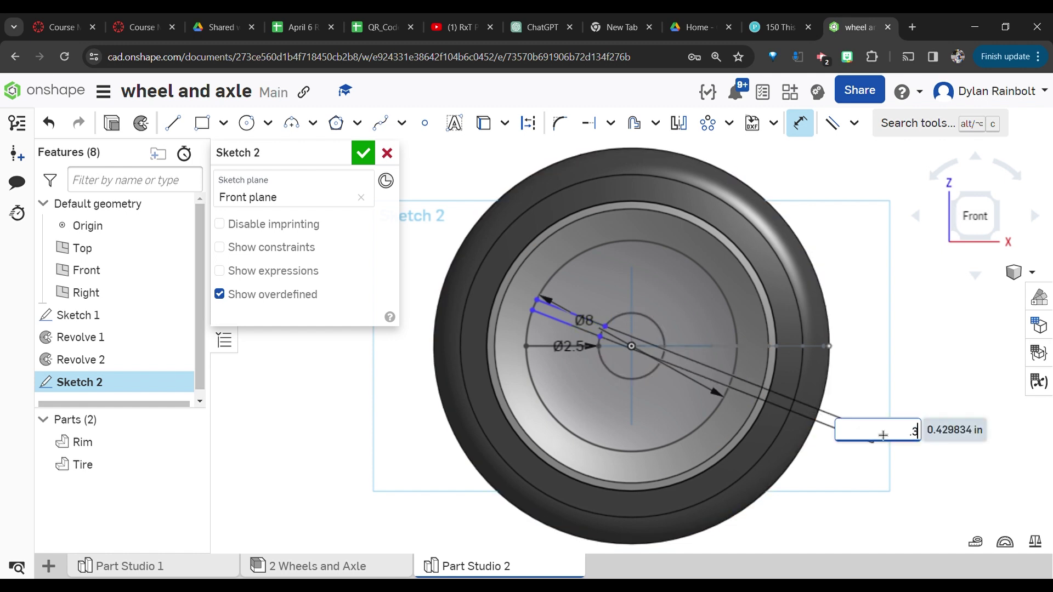
{"action": "key", "text": "Return"}
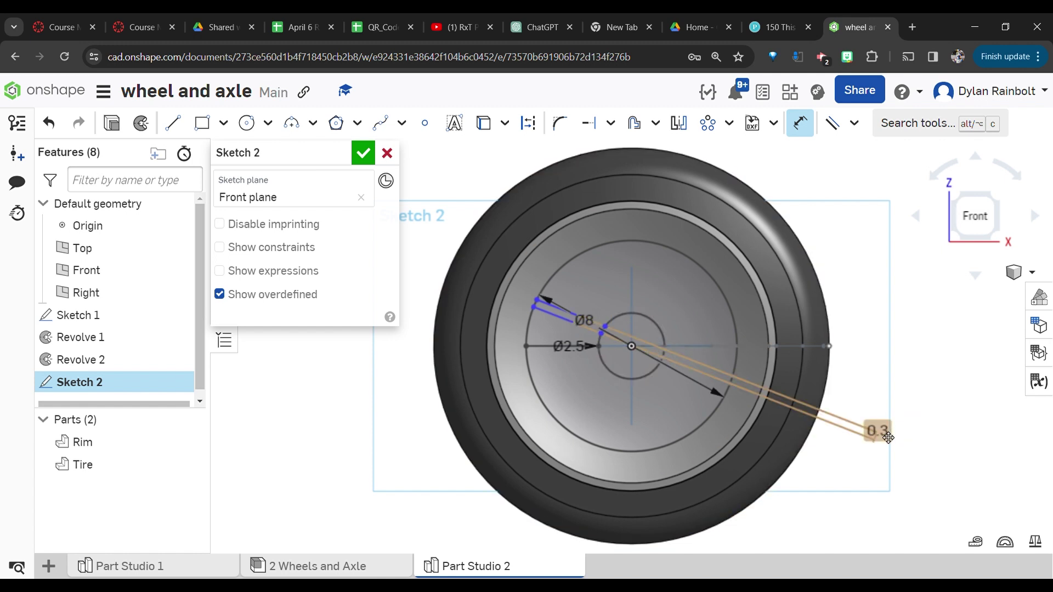
- Change the spacing between the parallel spoke lines to 0.35 in
{"action": "double_click", "coordinate": [887, 437]}
{"action": "key", "text": "BackSpace"}
{"action": "type", "text": "0.35"}
{"action": "key", "text": "Return"}
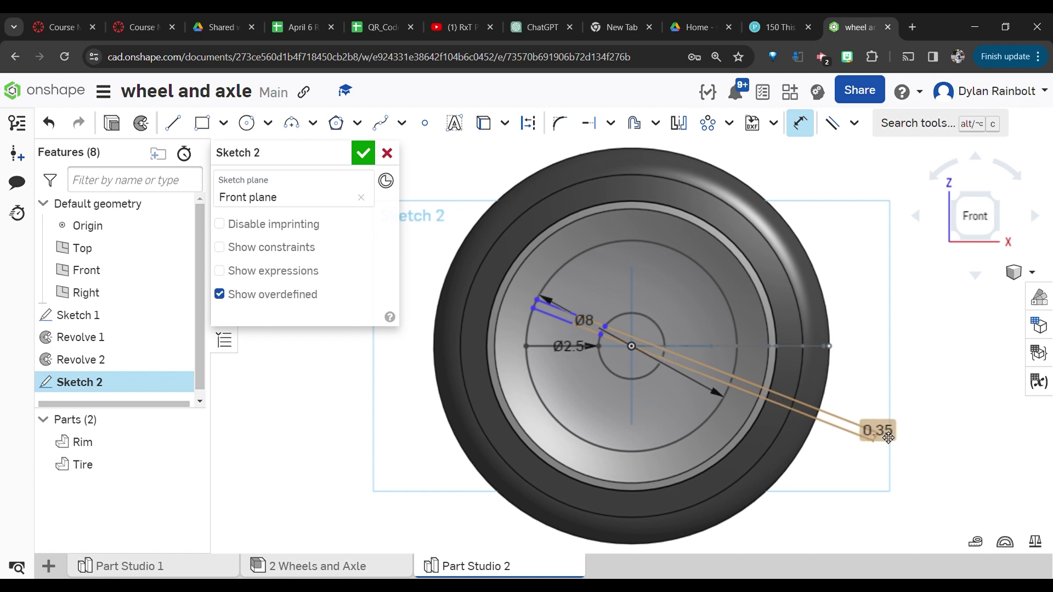
- Dimension the angle between the lower spoke line and the horizontal line as 30 degrees
{"action": "left_click", "coordinate": [567, 325]}
{"action": "left_click", "coordinate": [549, 346]}
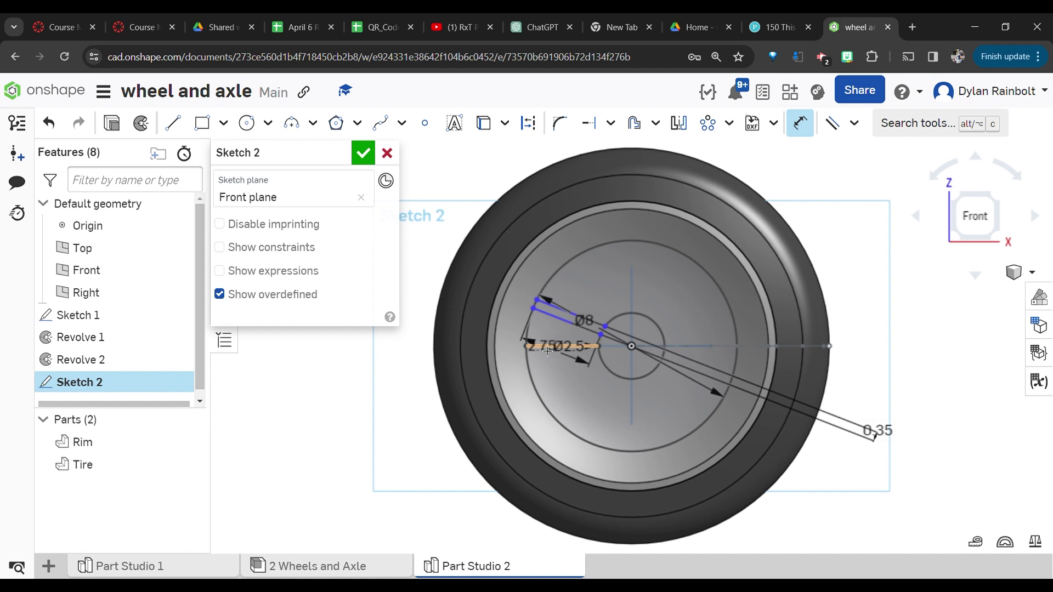
{"action": "left_click", "coordinate": [520, 333]}
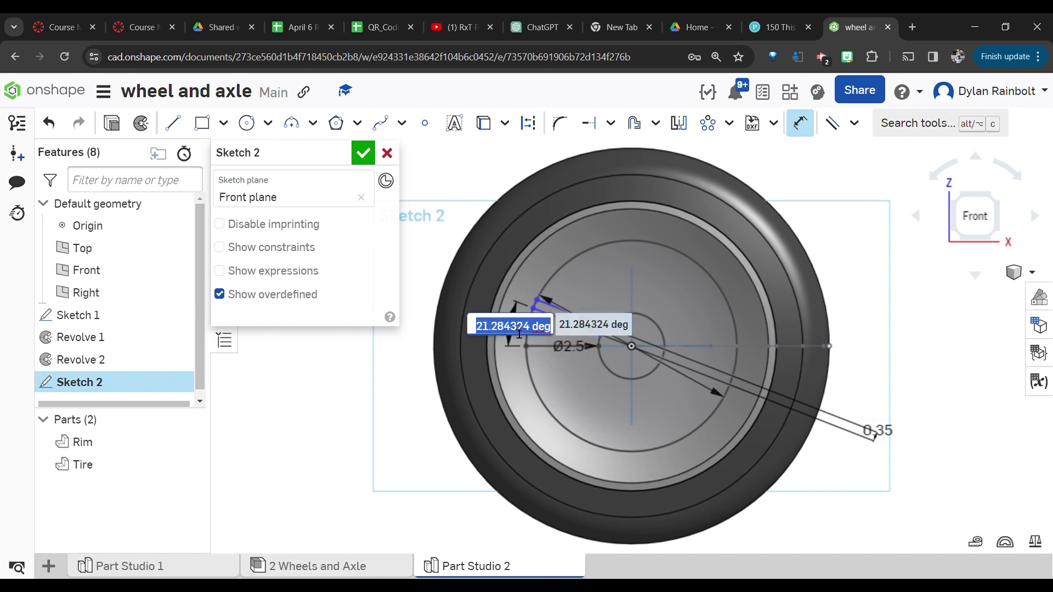
{"action": "type", "text": "30"}
{"action": "key", "text": "Return"}
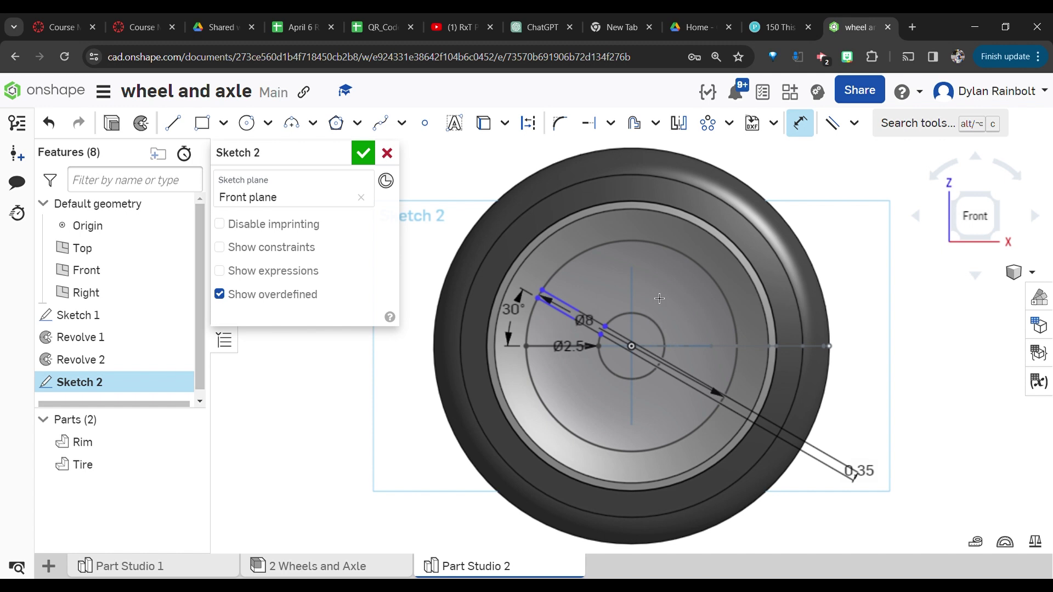
- Delete the 30-degree angle dimension between the lower spoke line and the horizontal line
{"action": "key", "text": "Escape"}
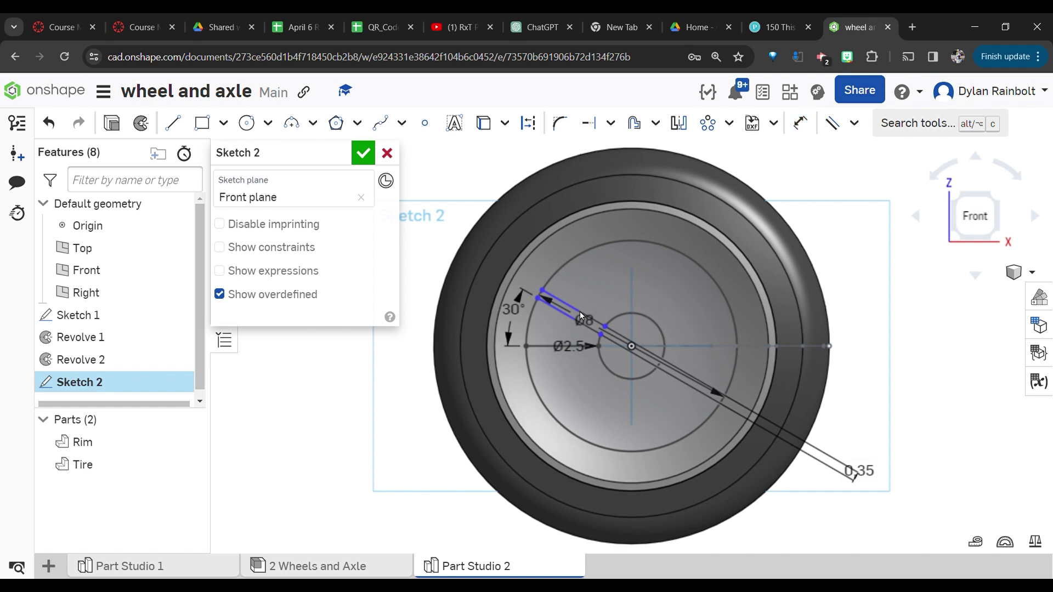
{"action": "left_click", "coordinate": [521, 312]}
{"action": "key", "text": "Delete"}
- Dimension the angle between the upper spoke line and the horizontal line as 30 degrees
{"action": "key", "text": "d"}
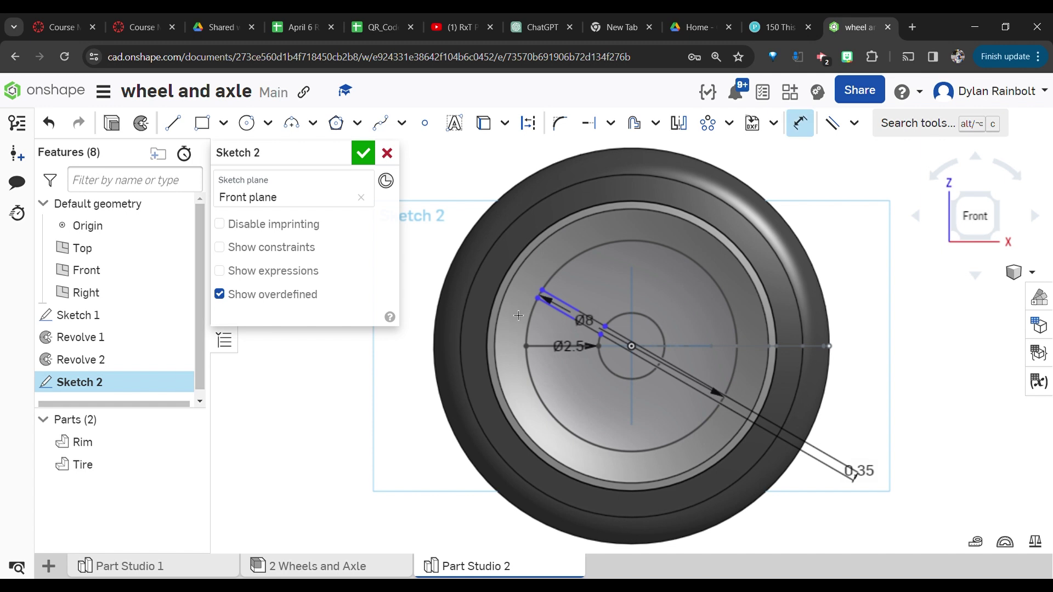
{"action": "left_click", "coordinate": [570, 307]}
{"action": "left_click", "coordinate": [572, 308]}
{"action": "left_click", "coordinate": [521, 308]}
{"action": "key", "text": "Return"}
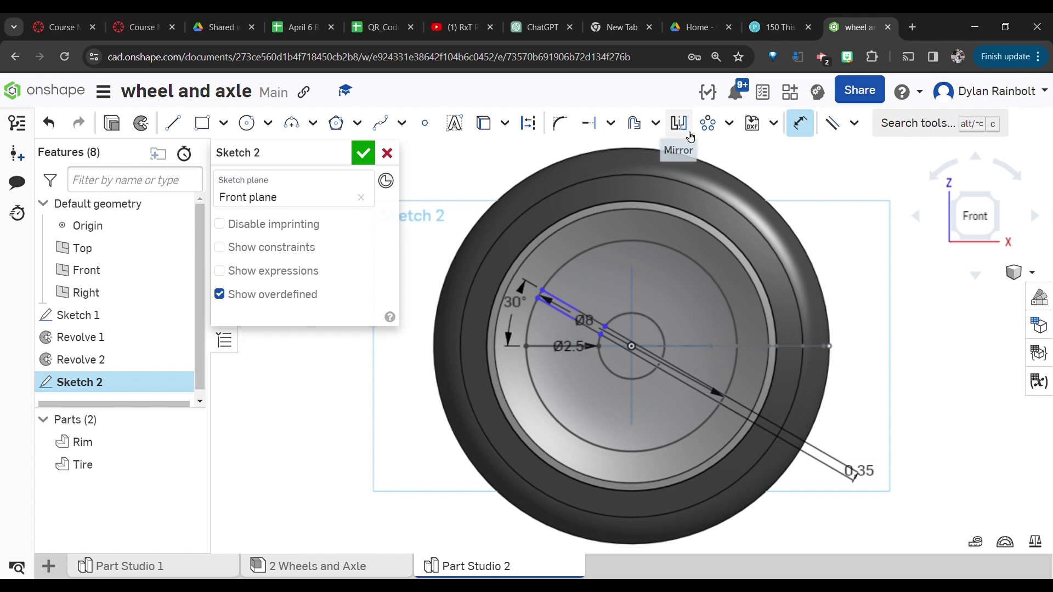
- Create a circular pattern of the two parallel spoke lines about the wheel's center
{"action": "left_click", "coordinate": [731, 125]}
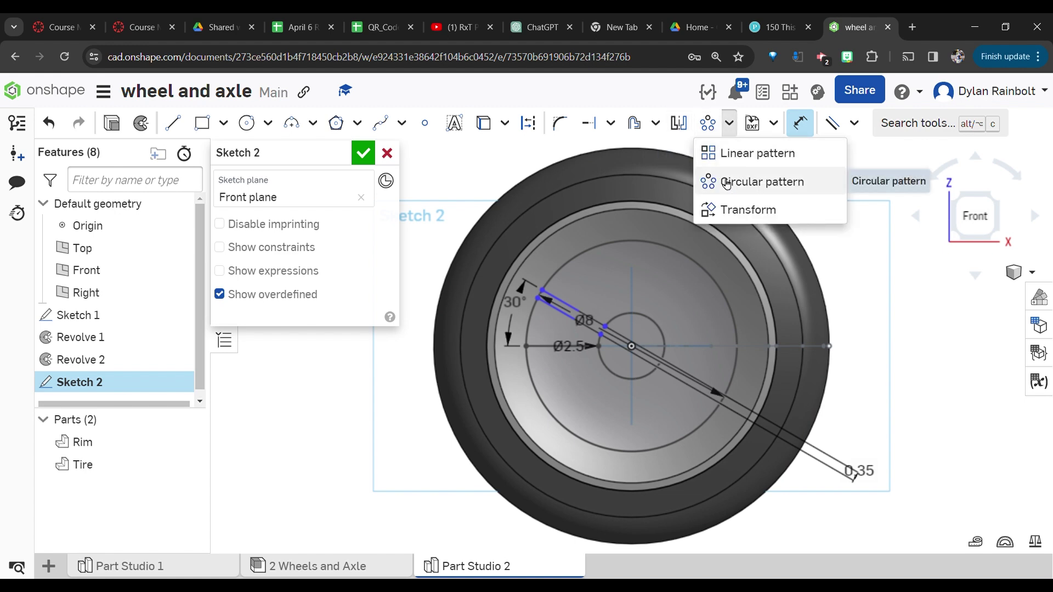
{"action": "left_click", "coordinate": [935, 125]}
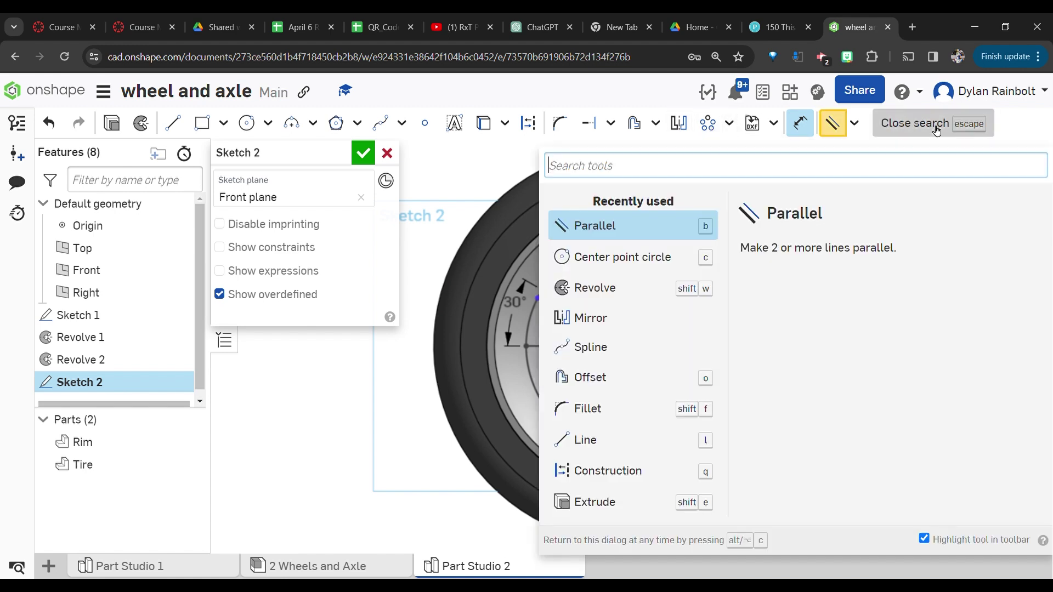
{"action": "type", "text": "circu"}
{"action": "key", "text": "Return"}
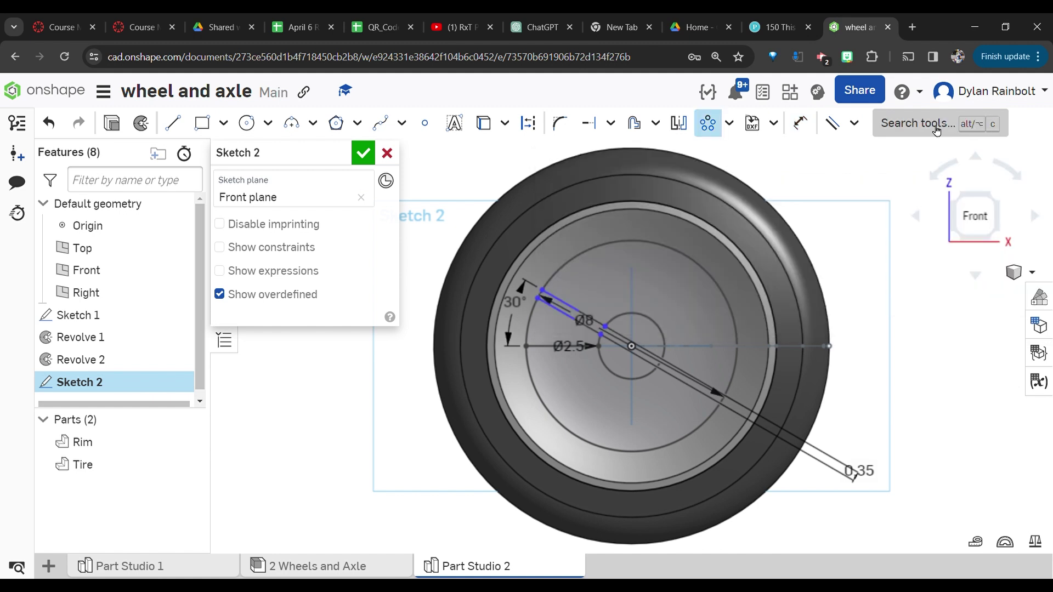
{"action": "left_click", "coordinate": [564, 305]}
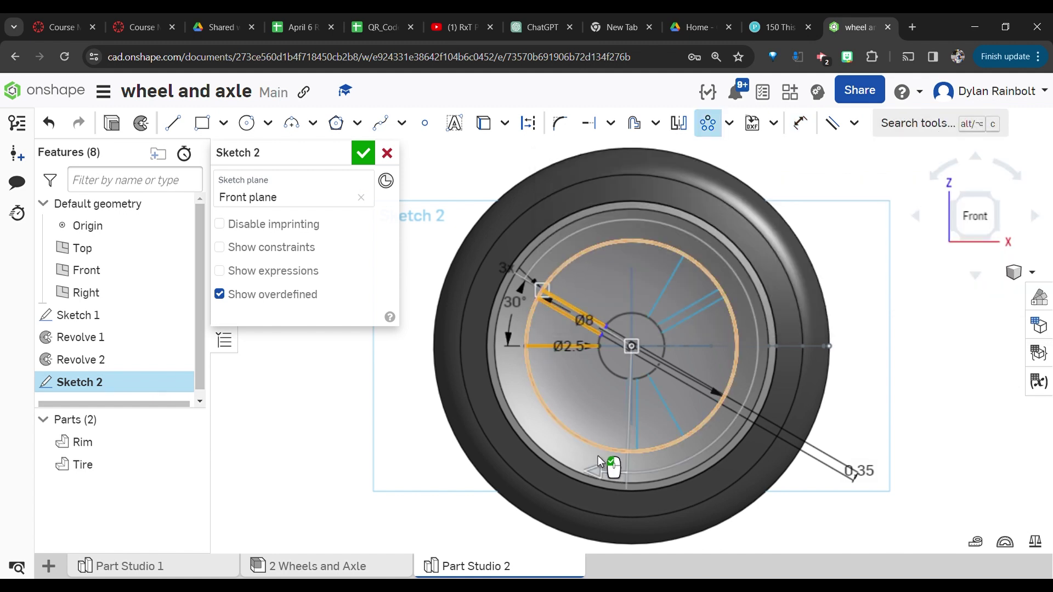
{"action": "scroll", "coordinate": [605, 316], "scroll_direction": "down", "scroll_amount": 2}
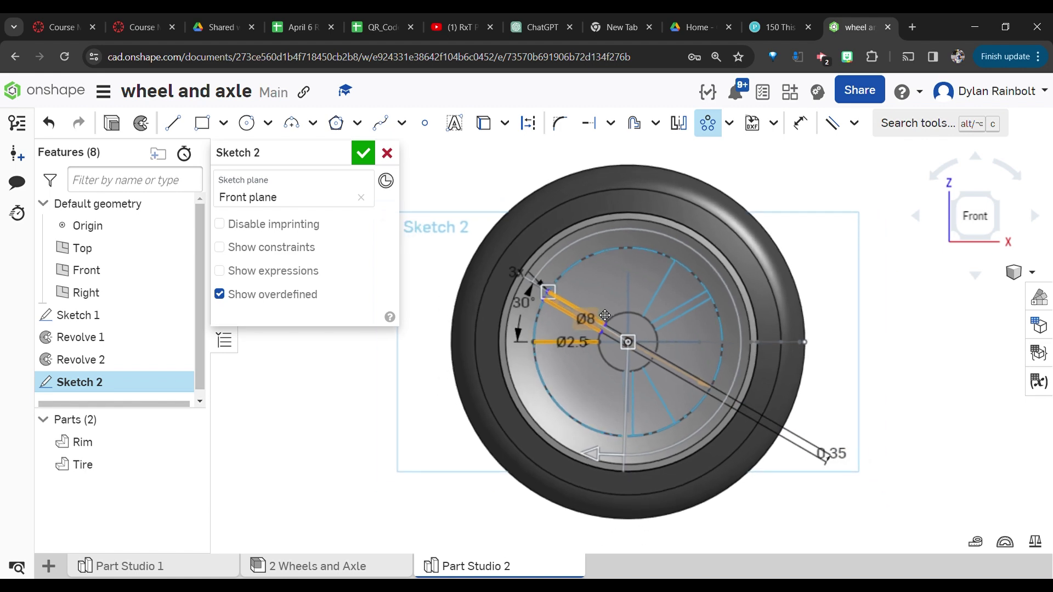
- Set the spoke line pattern to 12 instances and finish the sketch
{"action": "double_click", "coordinate": [526, 278]}
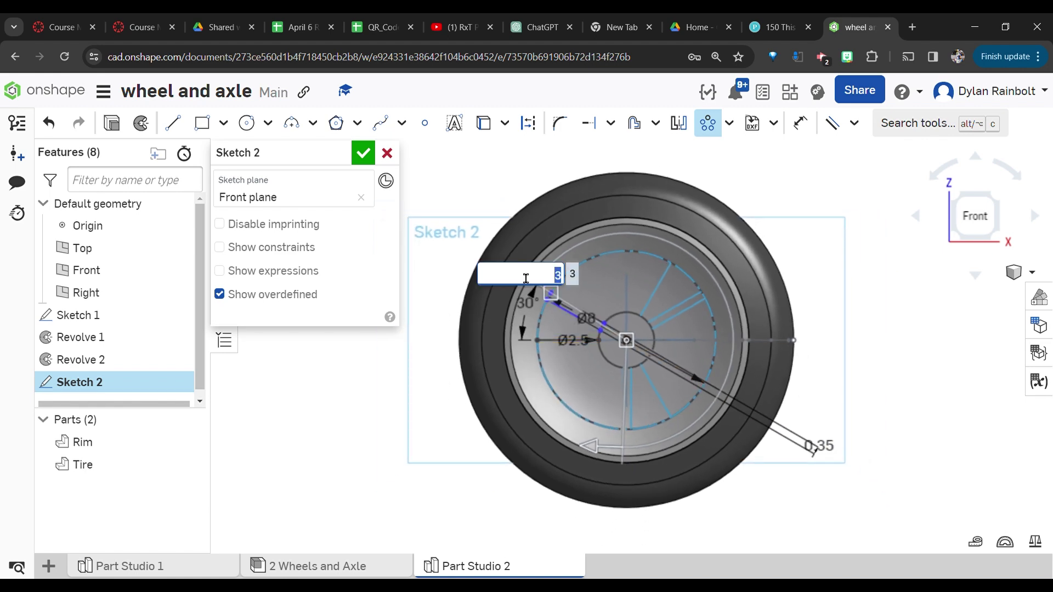
{"action": "type", "text": "12"}
{"action": "key", "text": "Return"}
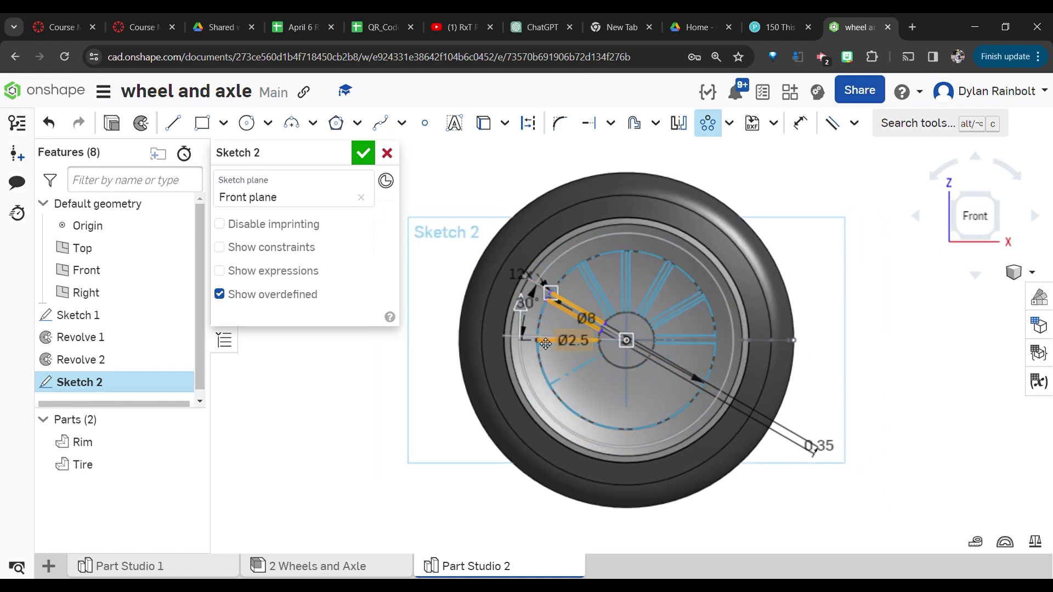
{"action": "left_click", "coordinate": [360, 156]}
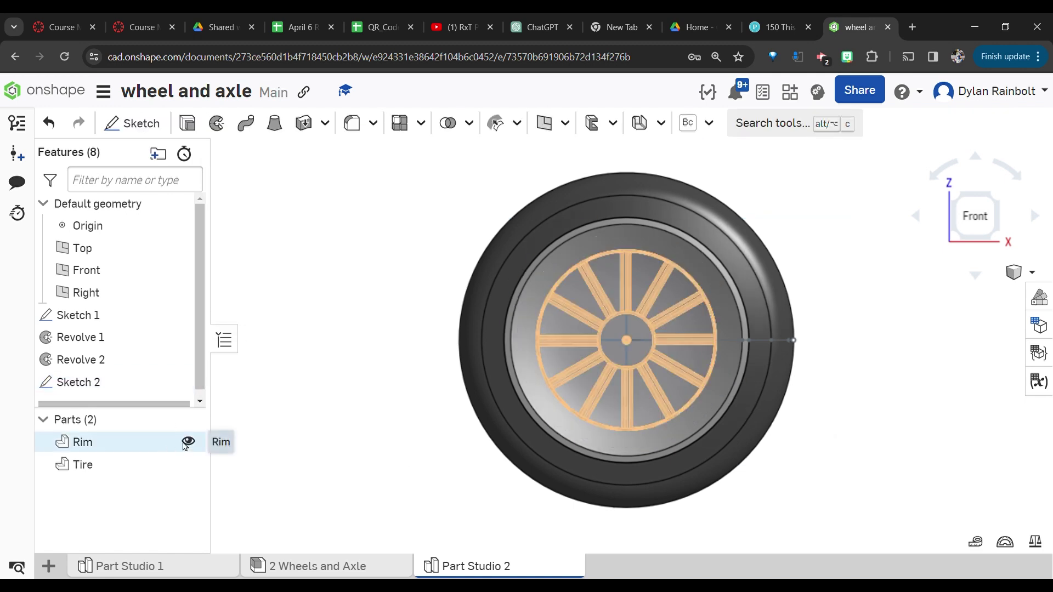
- Hide the Rim part and select all the wedge-shaped sketch regions between the spokes
{"action": "left_click", "coordinate": [189, 443]}
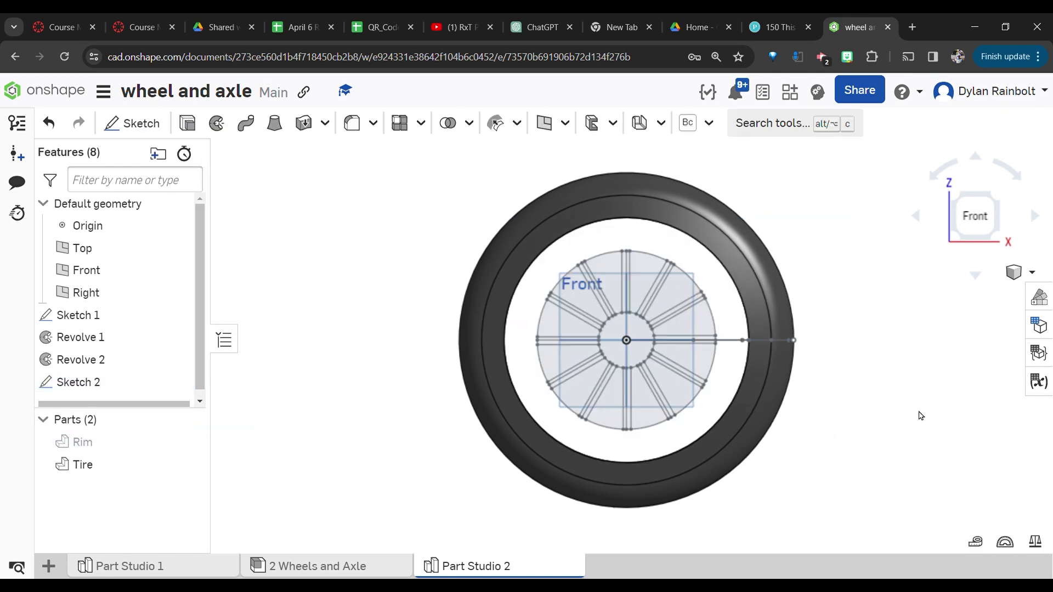
{"action": "left_click", "coordinate": [703, 323]}
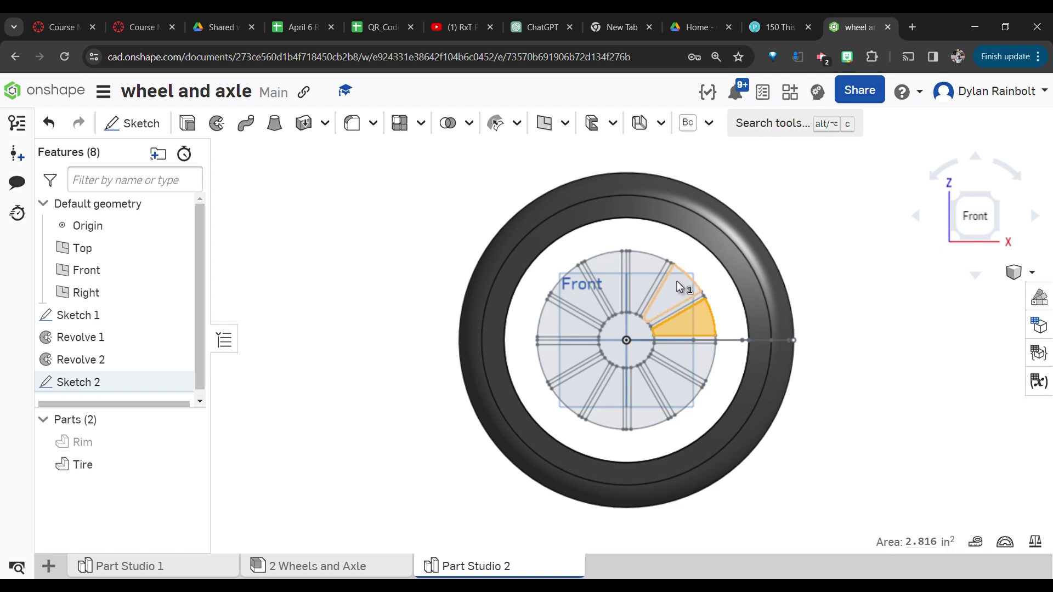
{"action": "left_click", "coordinate": [679, 282]}
{"action": "left_click", "coordinate": [653, 270]}
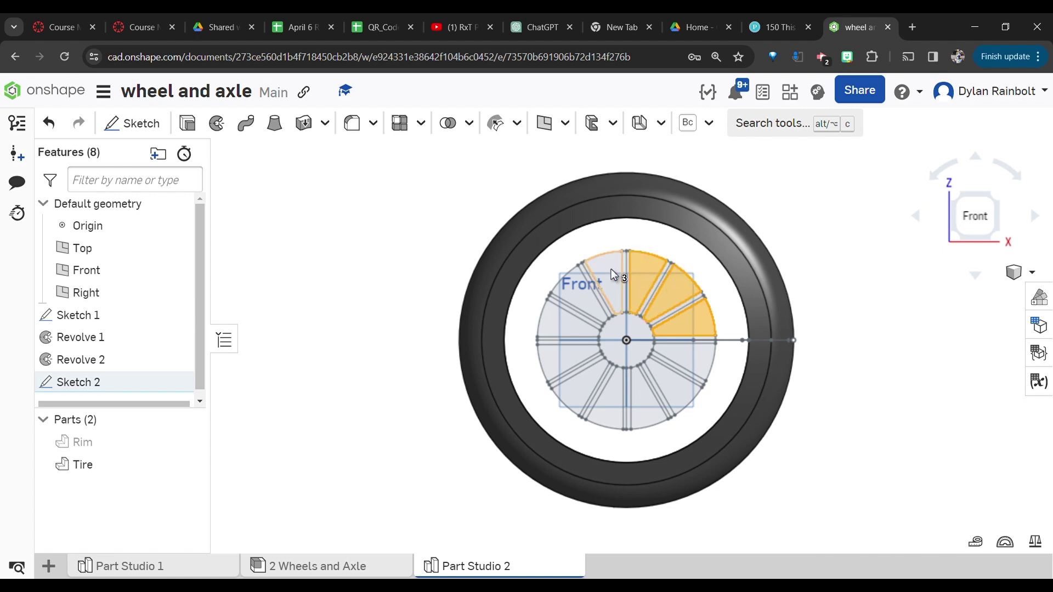
{"action": "left_click", "coordinate": [610, 269]}
{"action": "left_click", "coordinate": [569, 285]}
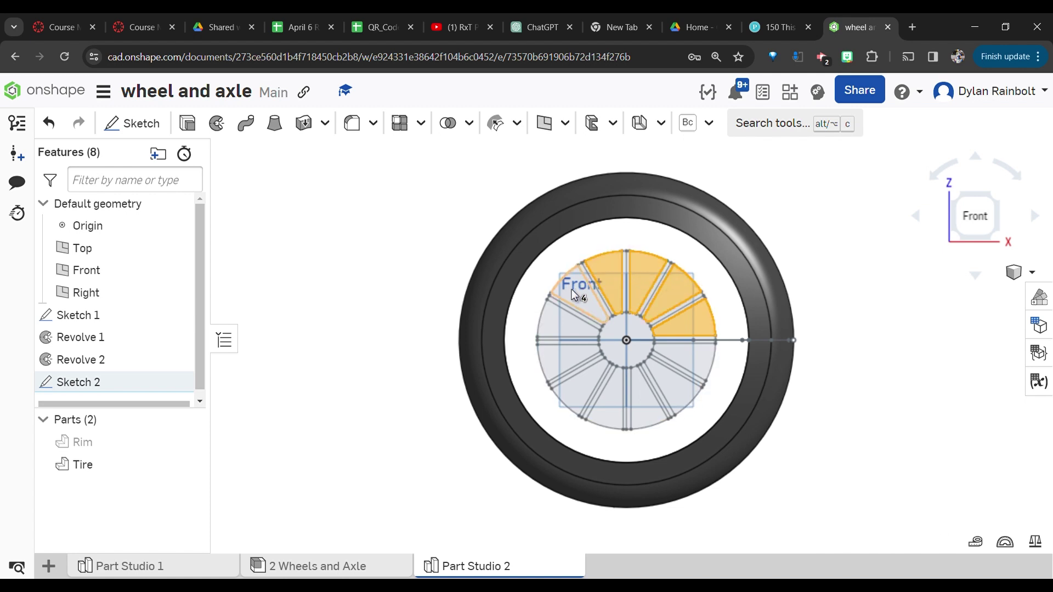
{"action": "left_click", "coordinate": [552, 322]}
{"action": "left_click", "coordinate": [549, 361]}
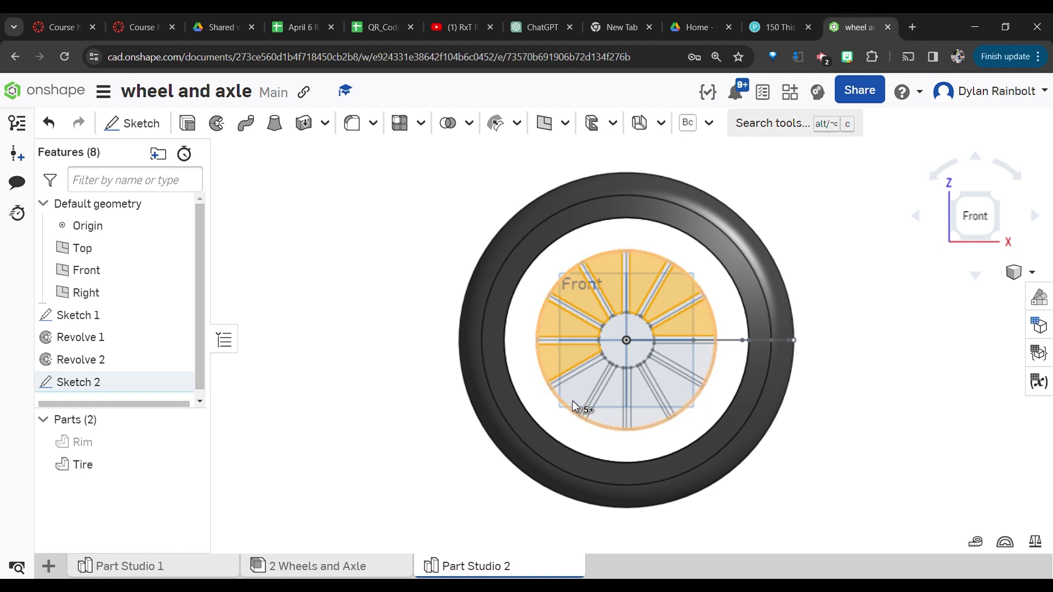
{"action": "left_click", "coordinate": [573, 399]}
{"action": "left_click", "coordinate": [604, 415]}
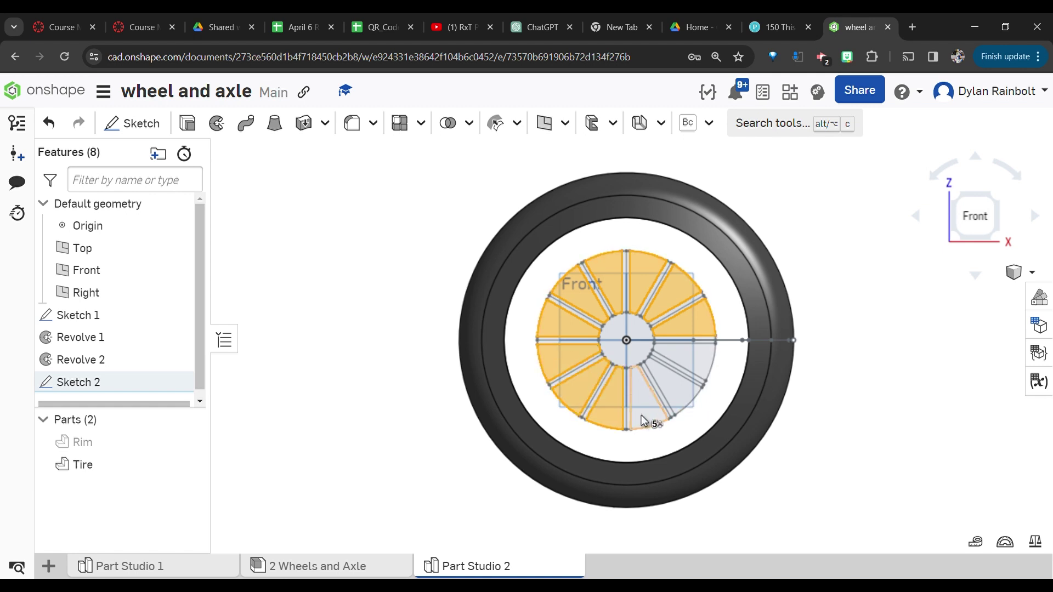
{"action": "left_click", "coordinate": [644, 416]}
{"action": "left_click", "coordinate": [677, 392]}
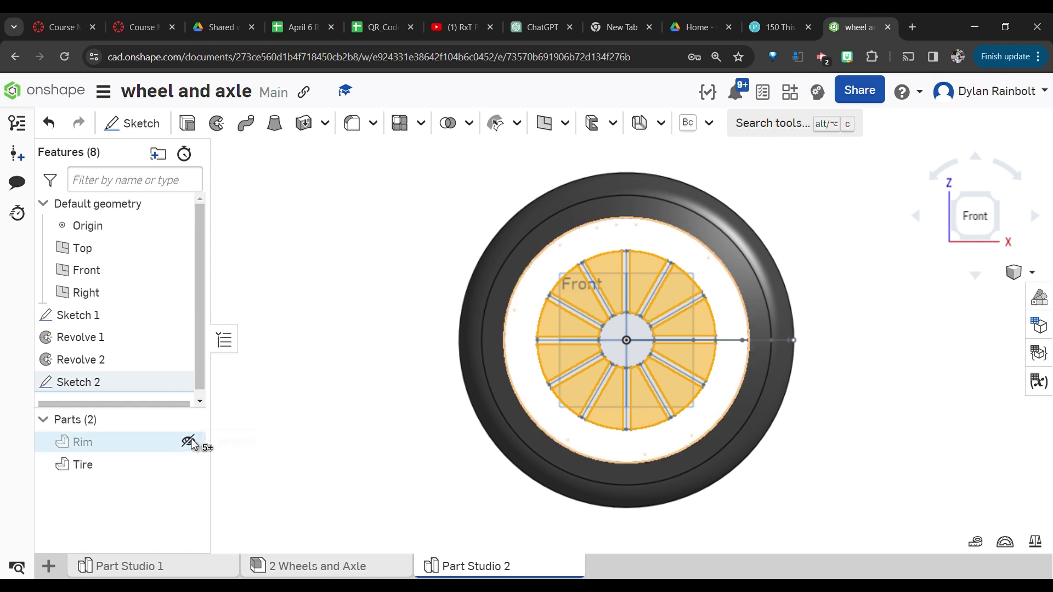
- Extrude the selected wedge regions as a Remove operation, with the Rim shown again and set as the merge scope
{"action": "key", "text": "shift+e"}
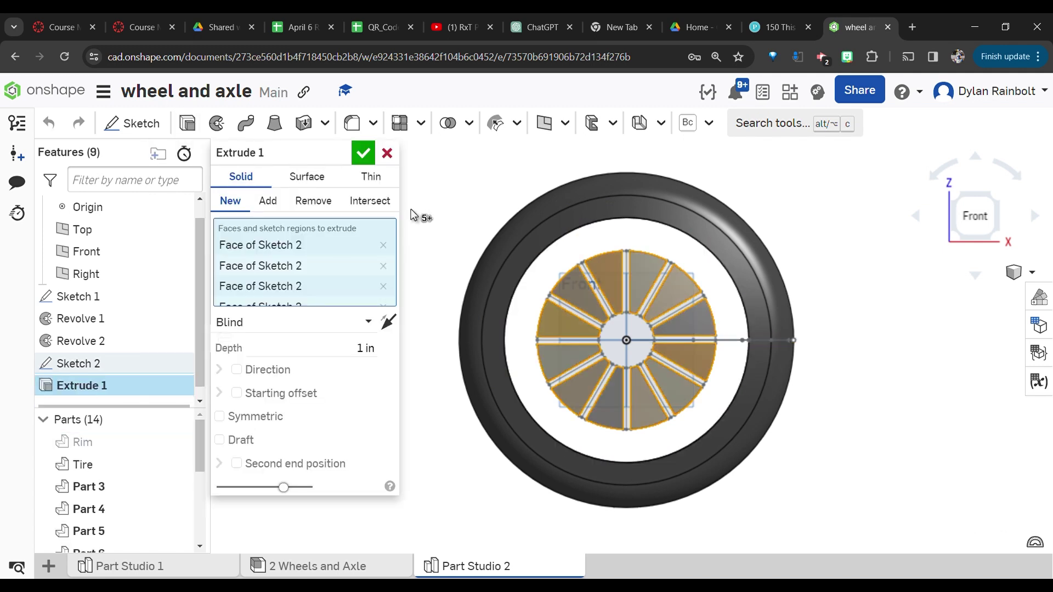
{"action": "left_click", "coordinate": [313, 202]}
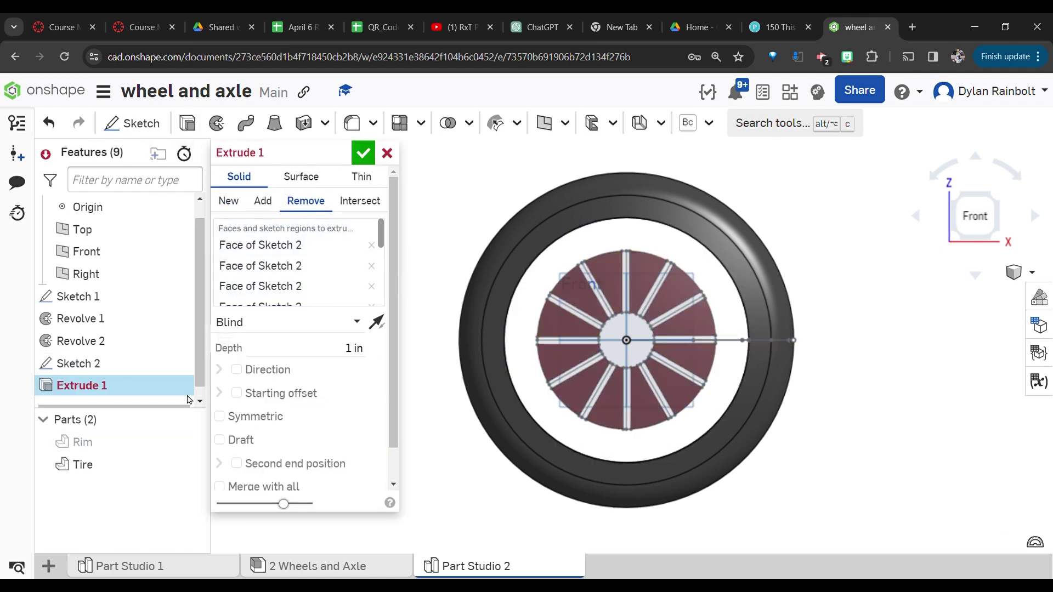
{"action": "left_click", "coordinate": [188, 442]}
{"action": "scroll", "coordinate": [383, 430], "scroll_direction": "down", "scroll_amount": 1}
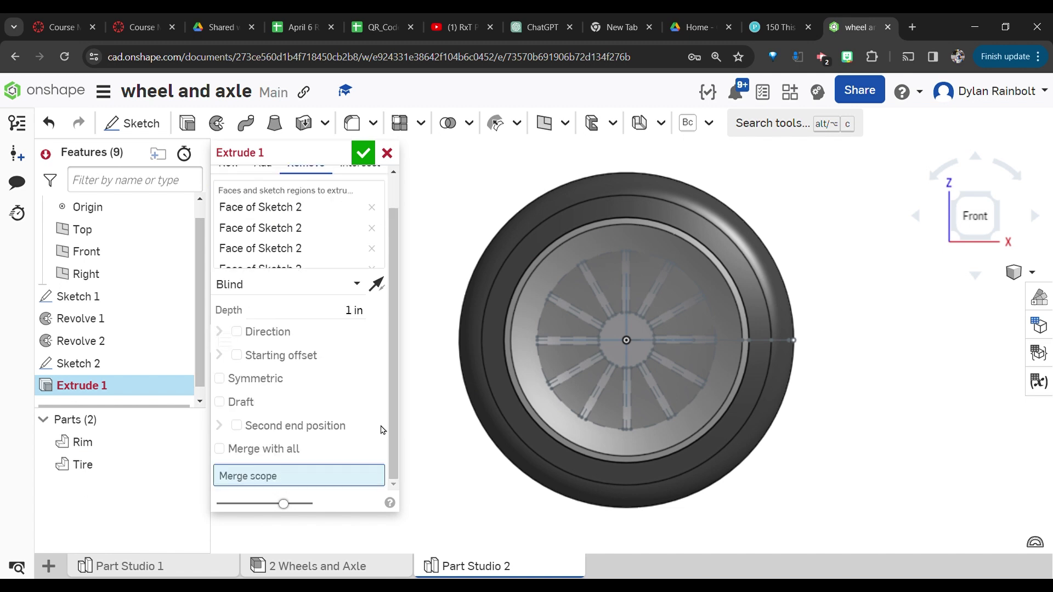
{"action": "left_click", "coordinate": [95, 444]}
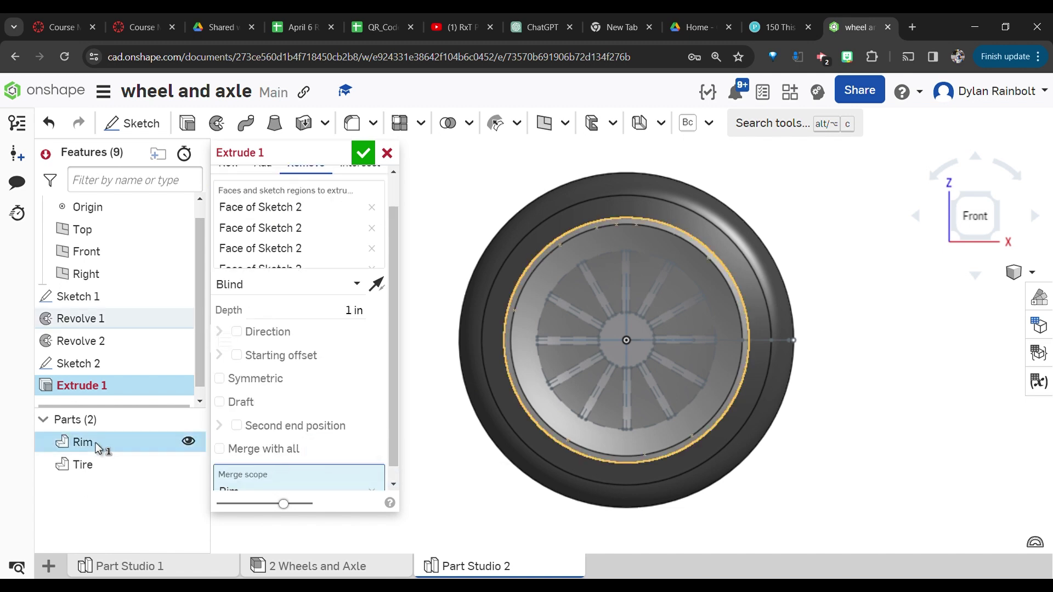
- Make the removing extrude symmetric and extend its depth through the rim to cut the openings between the spokes
{"action": "left_click", "coordinate": [288, 376]}
{"action": "left_click", "coordinate": [996, 197]}
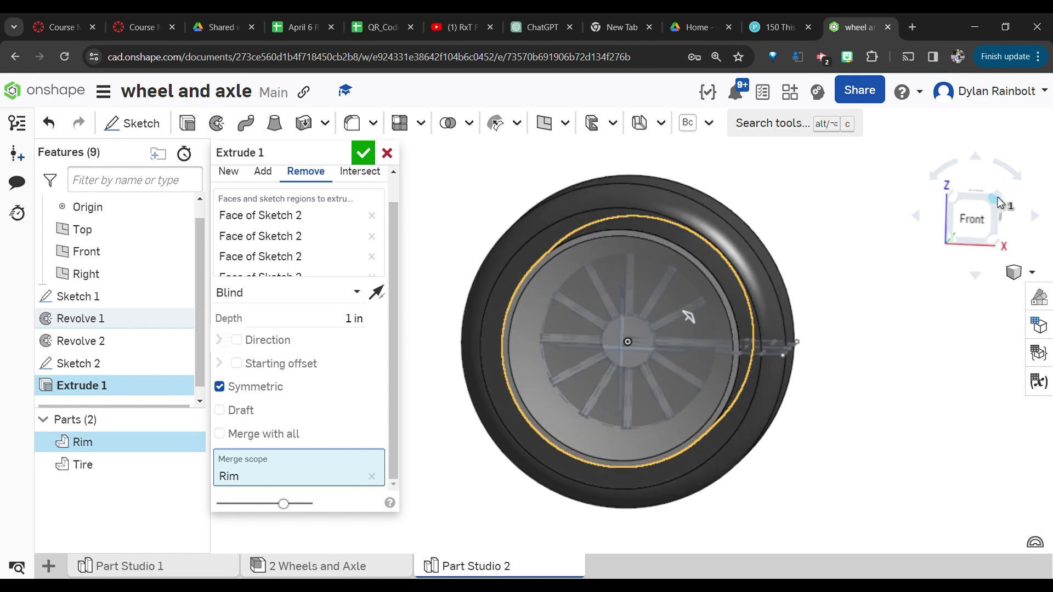
{"action": "left_click_drag", "start_coordinate": [699, 321], "coordinate": [817, 255]}
{"action": "key", "text": "Return"}
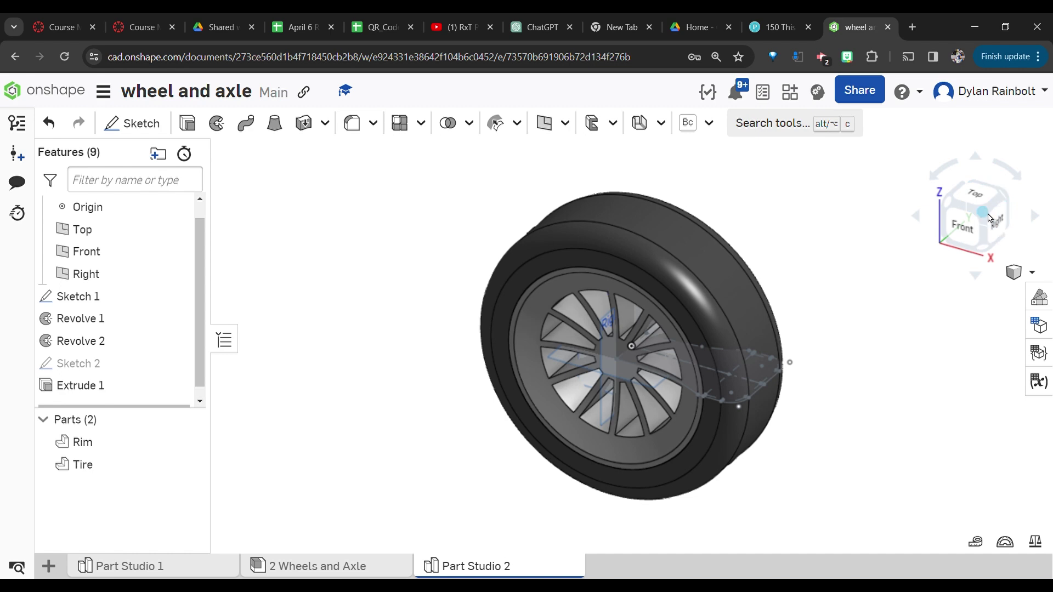
{"action": "left_click", "coordinate": [972, 226]}
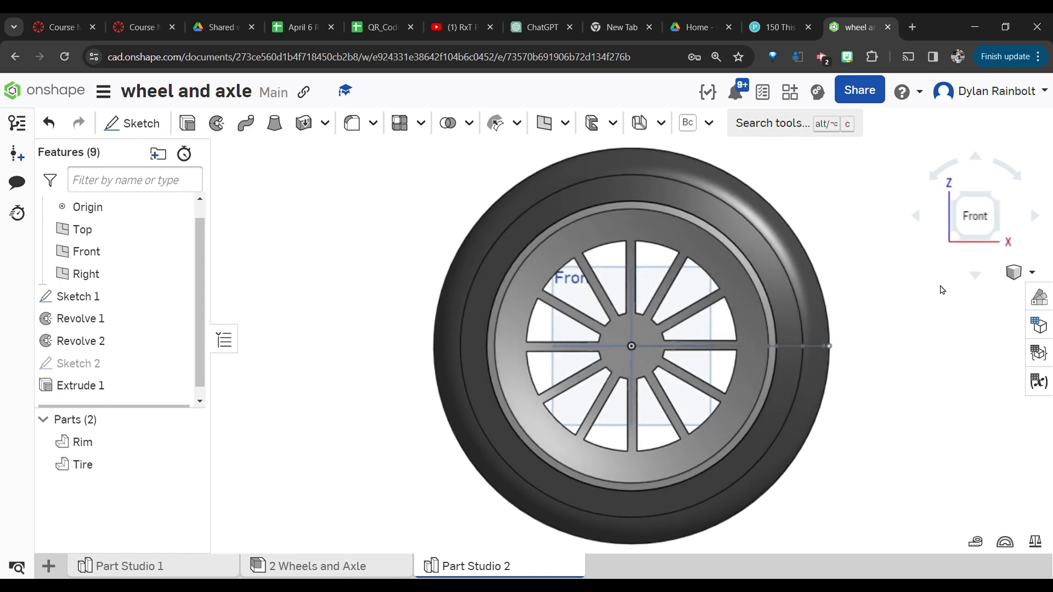
{"action": "key", "text": "Left"}
{"action": "key", "text": "Left"}
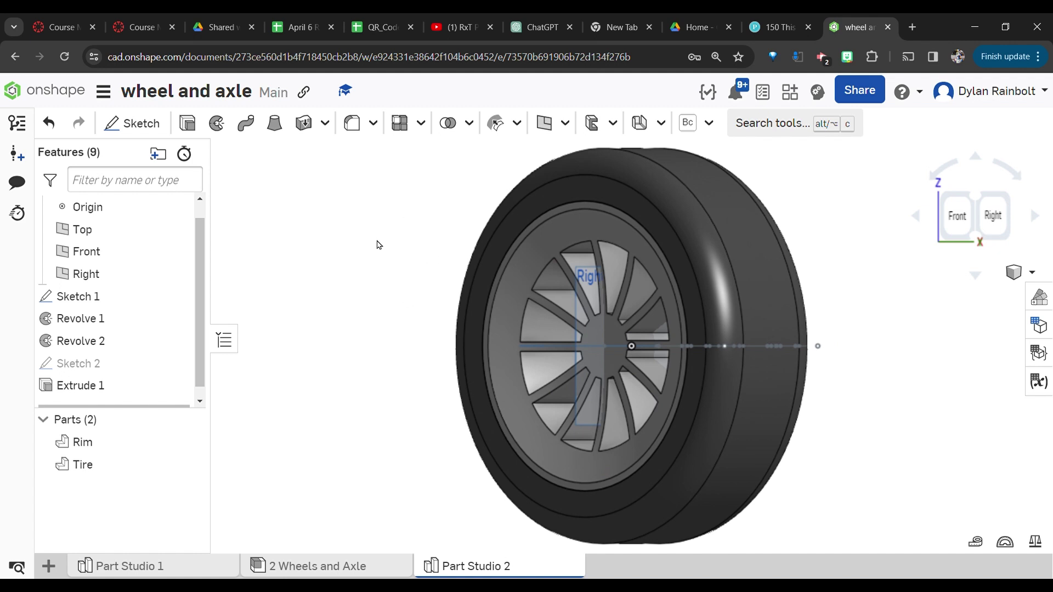
{"action": "left_click", "coordinate": [785, 131]}
{"action": "type", "text": "mate"}
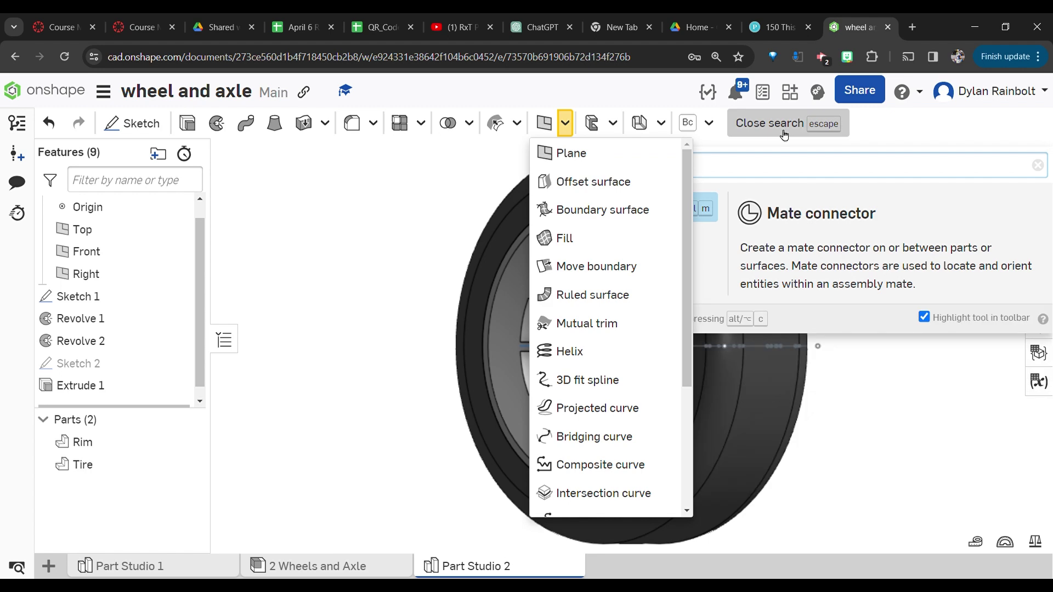
{"action": "key", "text": "Return"}
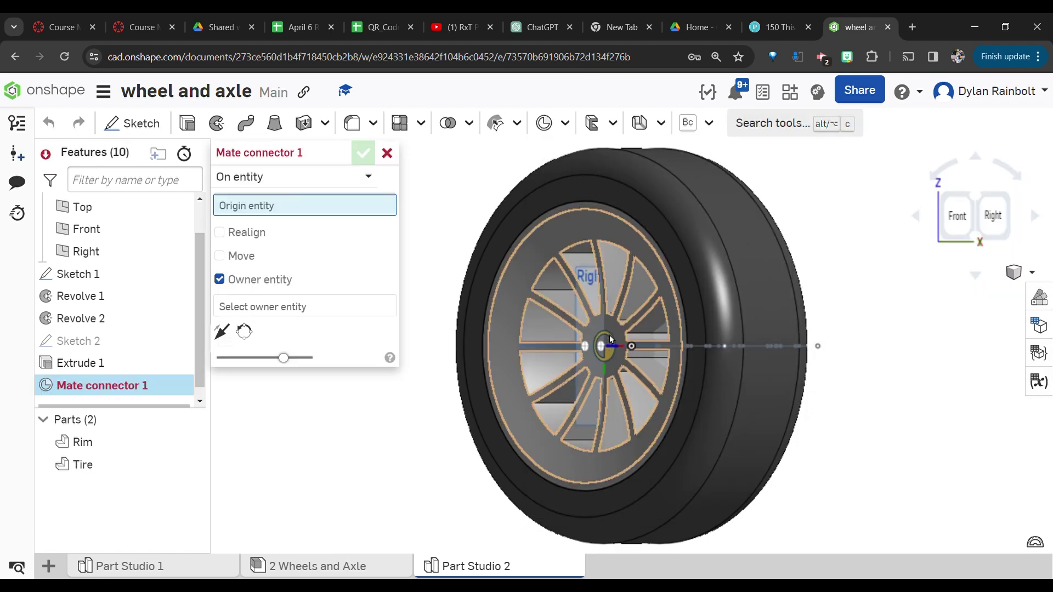
{"action": "key", "text": "shift+1"}
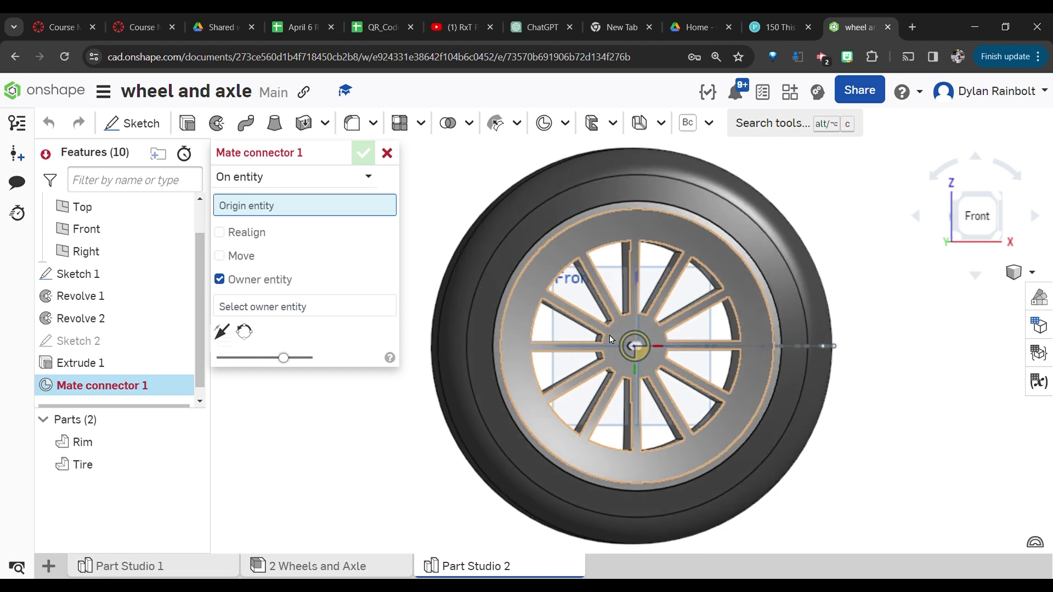
{"action": "key", "text": "Left"}
{"action": "key", "text": "Left"}
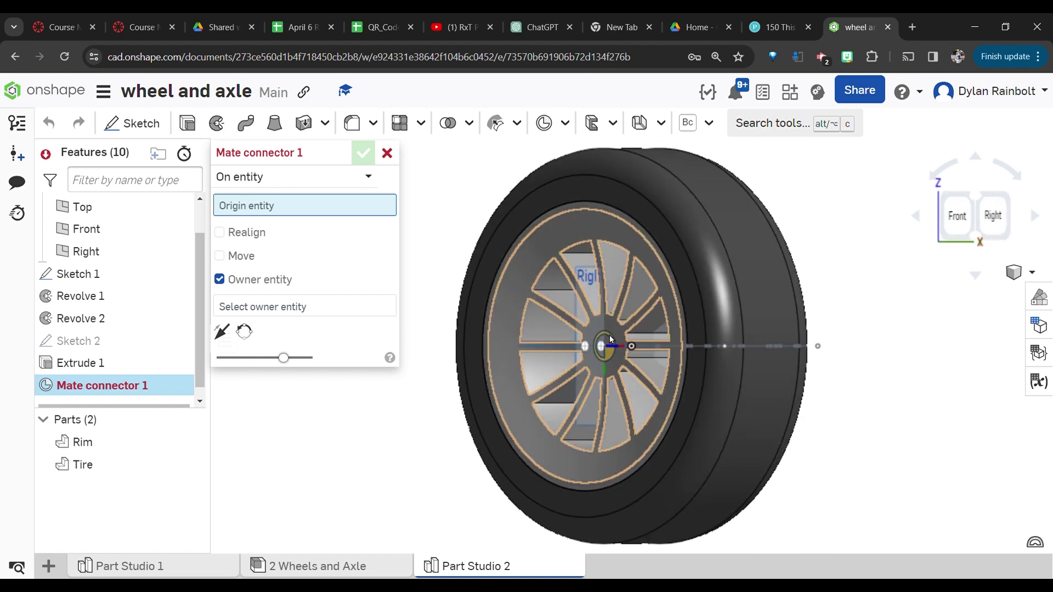
{"action": "scroll", "coordinate": [610, 339], "scroll_direction": "up", "scroll_amount": 6}
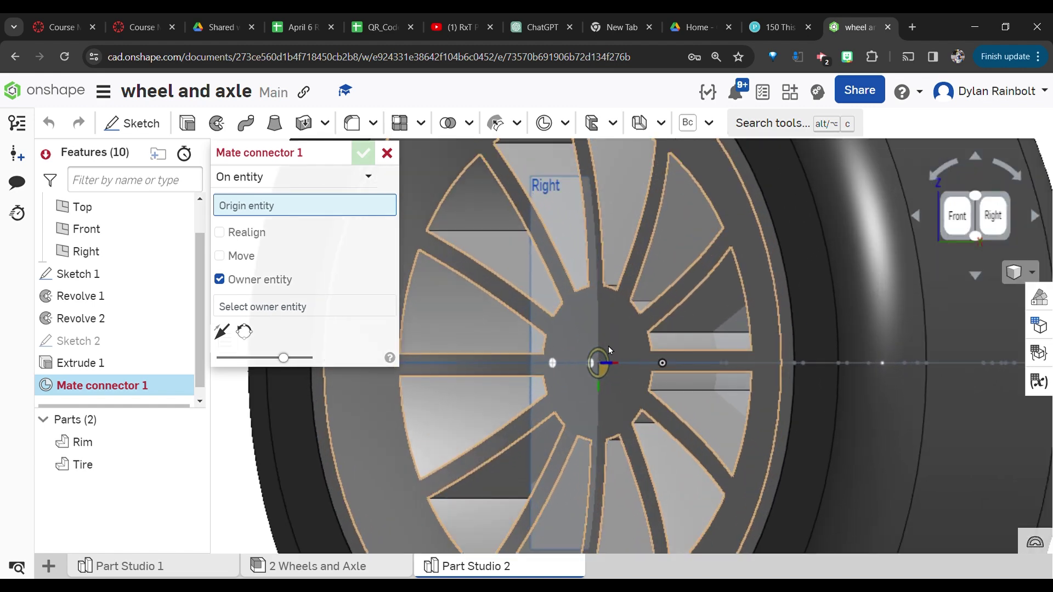
{"action": "left_click", "coordinate": [610, 363]}
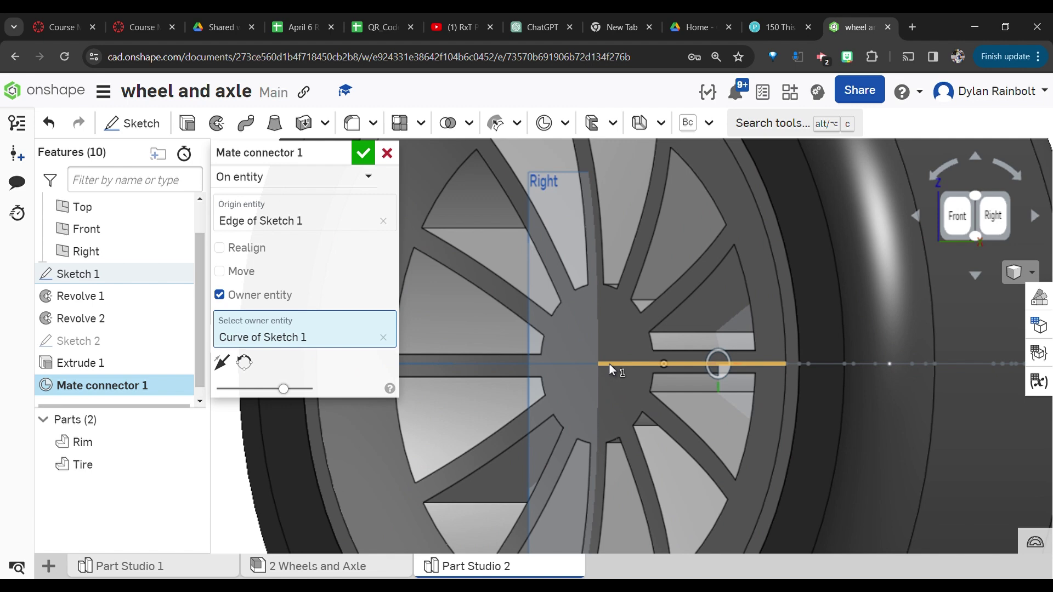
{"action": "left_click", "coordinate": [387, 154]}
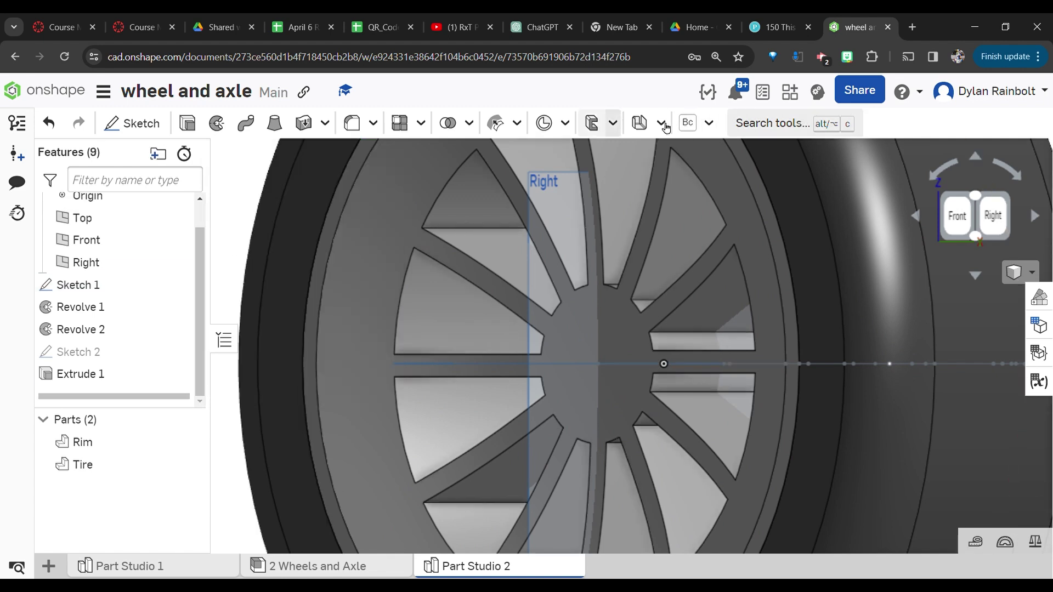
- Add a mate connector at the center of the rim's front hub face, with the Rim as owner entity
{"action": "left_click", "coordinate": [544, 123]}
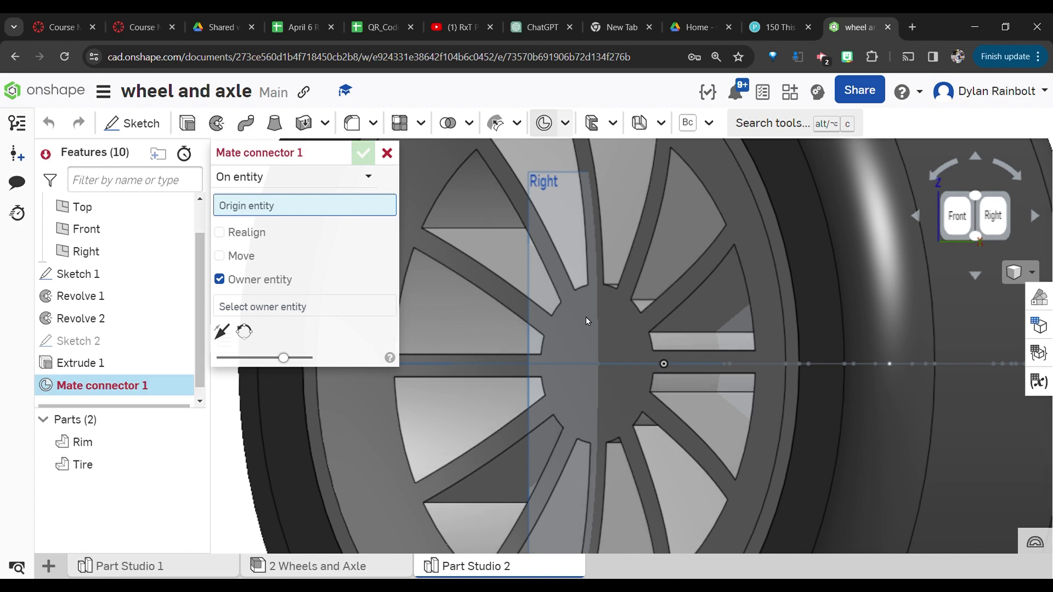
{"action": "left_click", "coordinate": [619, 344]}
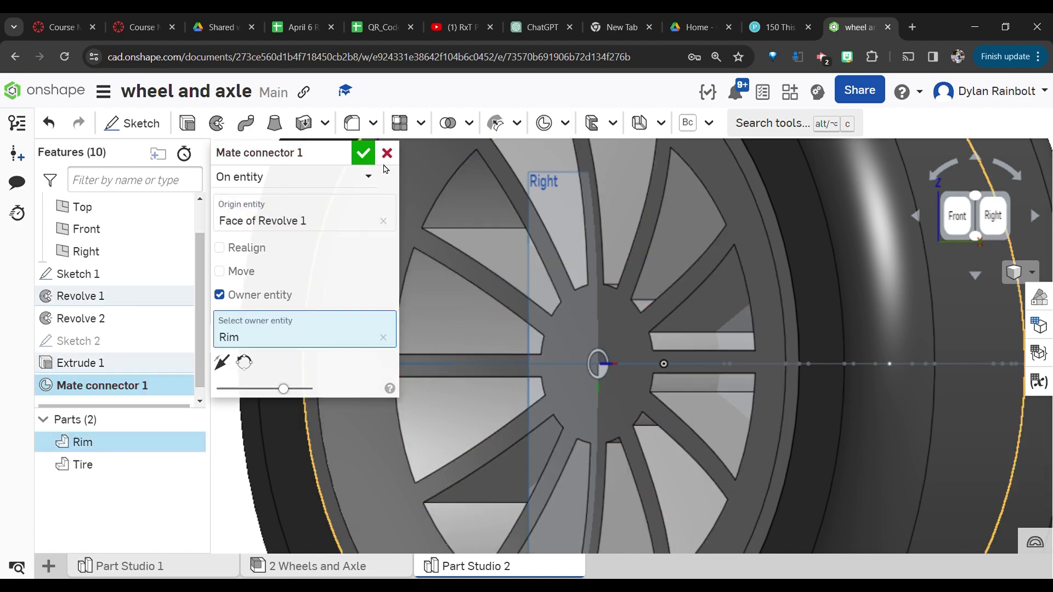
{"action": "left_click", "coordinate": [363, 154]}
- Add a second mate connector at the center of the rim's opposite hub face, with the Rim as owner entity
{"action": "left_click", "coordinate": [544, 122]}
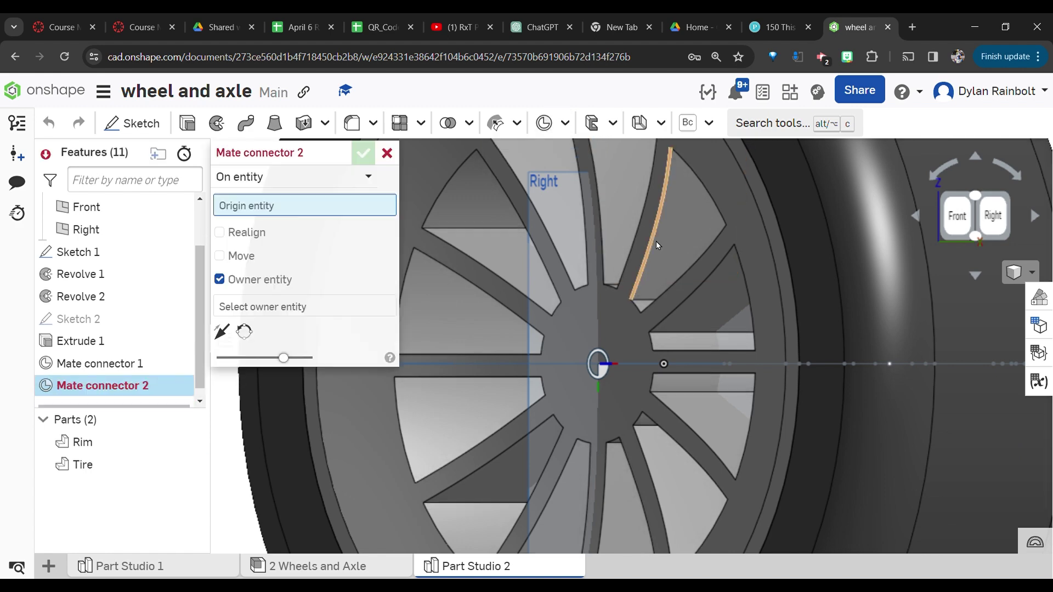
{"action": "key", "text": "shift+Right"}
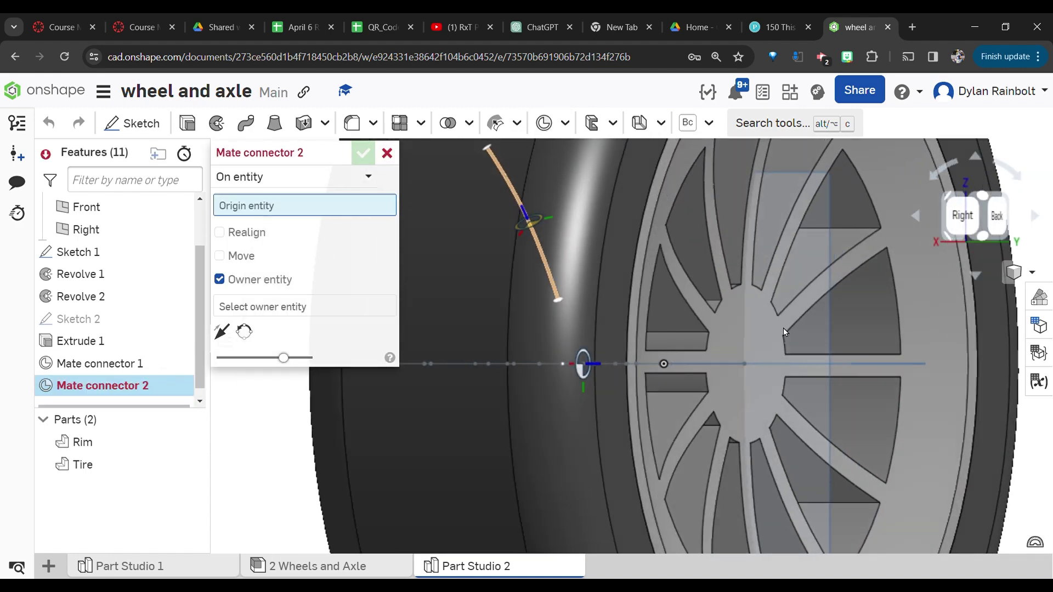
{"action": "left_click", "coordinate": [745, 362]}
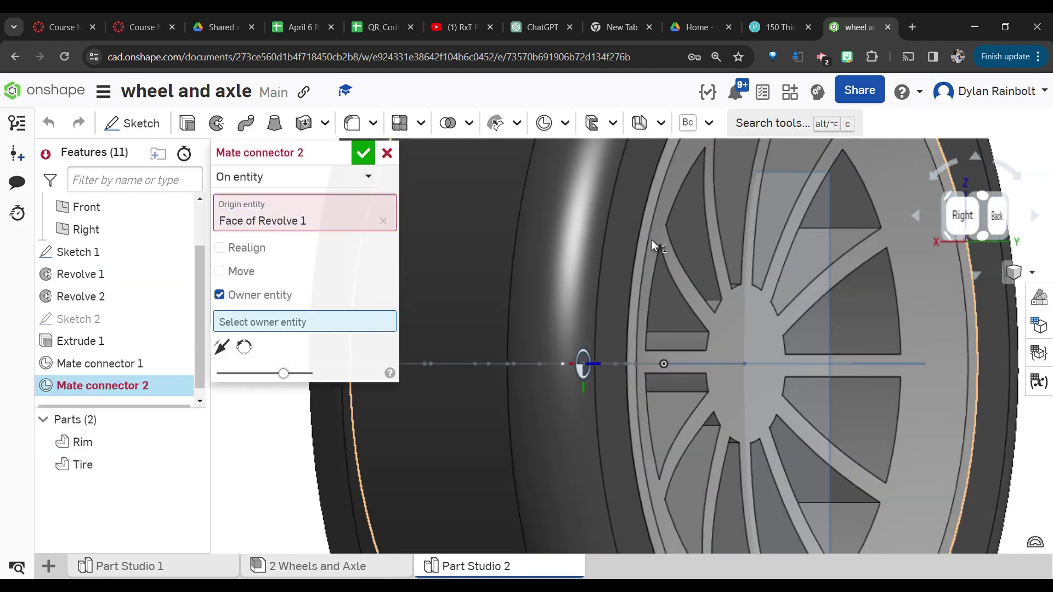
{"action": "key", "text": "Return"}
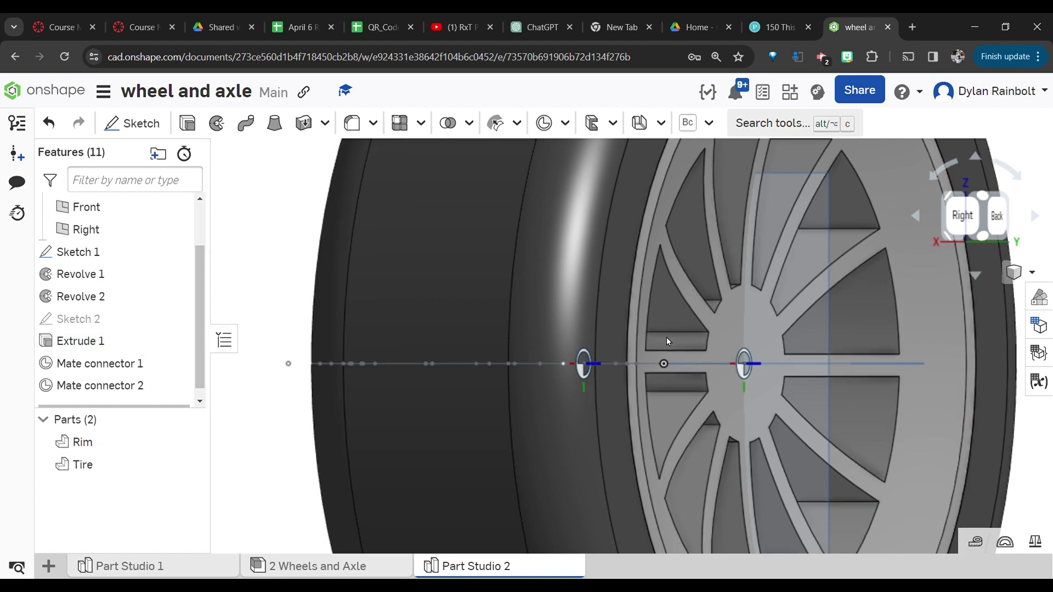
- Start a sketch on the Front plane and draw a 3 in diameter circle beside the wheel, level with its center
{"action": "scroll", "coordinate": [667, 337], "scroll_direction": "down", "scroll_amount": 3}
{"action": "scroll", "coordinate": [666, 337], "scroll_direction": "down", "scroll_amount": 5}
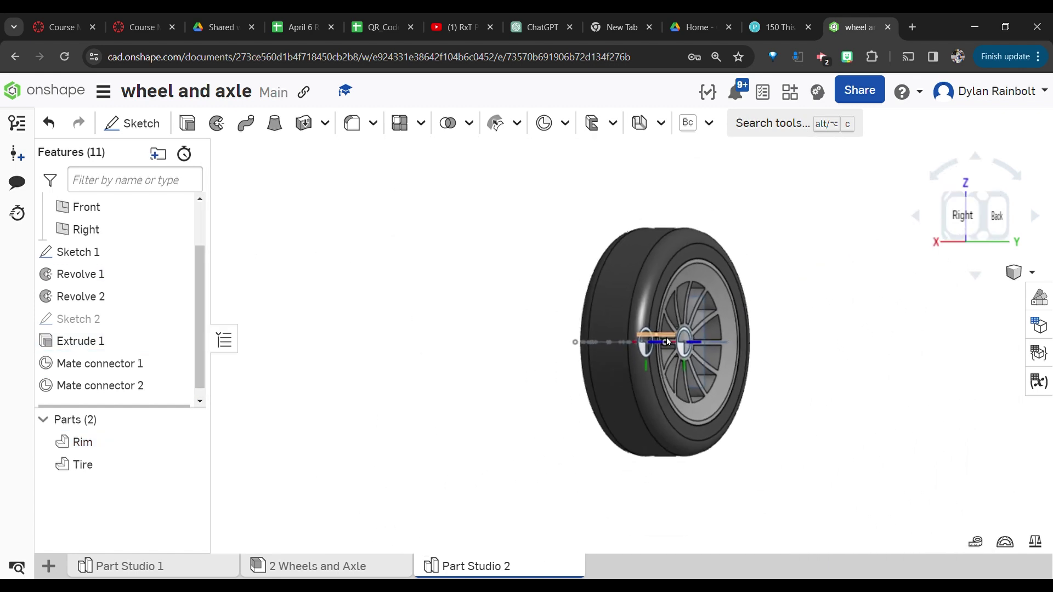
{"action": "left_click", "coordinate": [948, 201]}
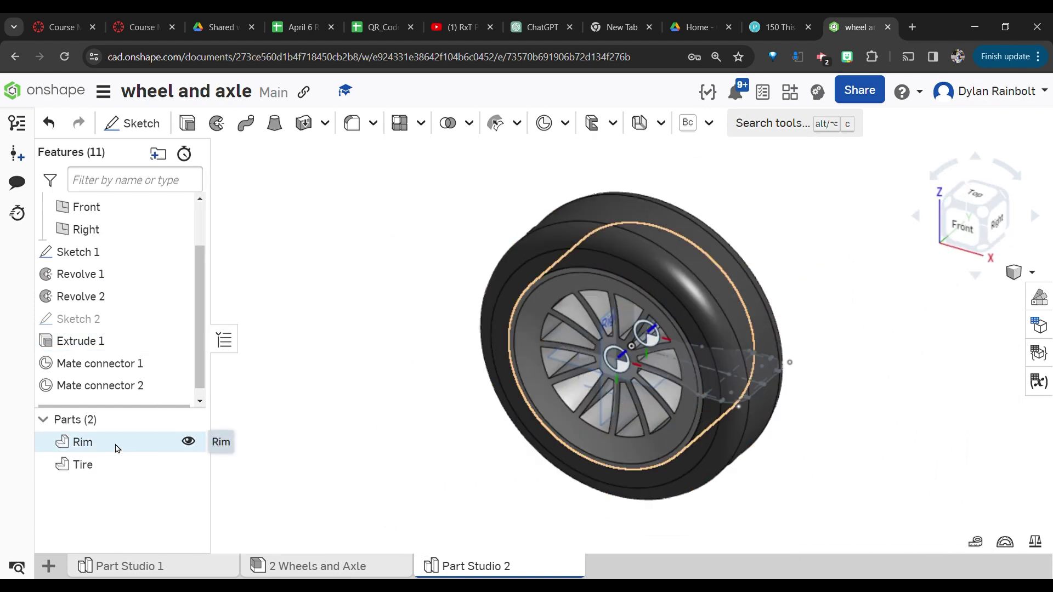
{"action": "left_click", "coordinate": [142, 122]}
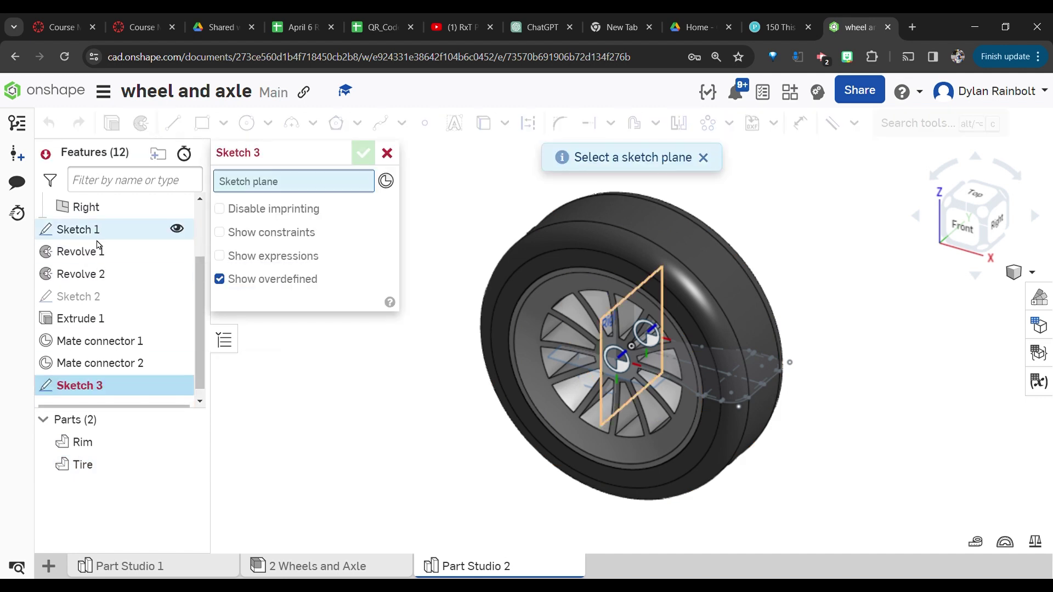
{"action": "scroll", "coordinate": [91, 255], "scroll_direction": "up", "scroll_amount": 3}
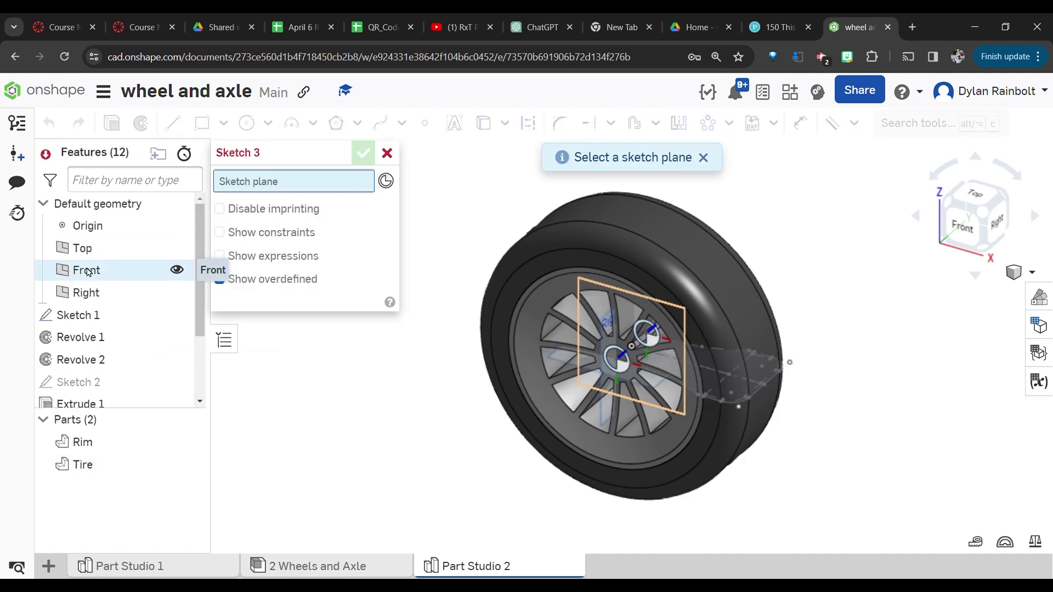
{"action": "left_click", "coordinate": [88, 271]}
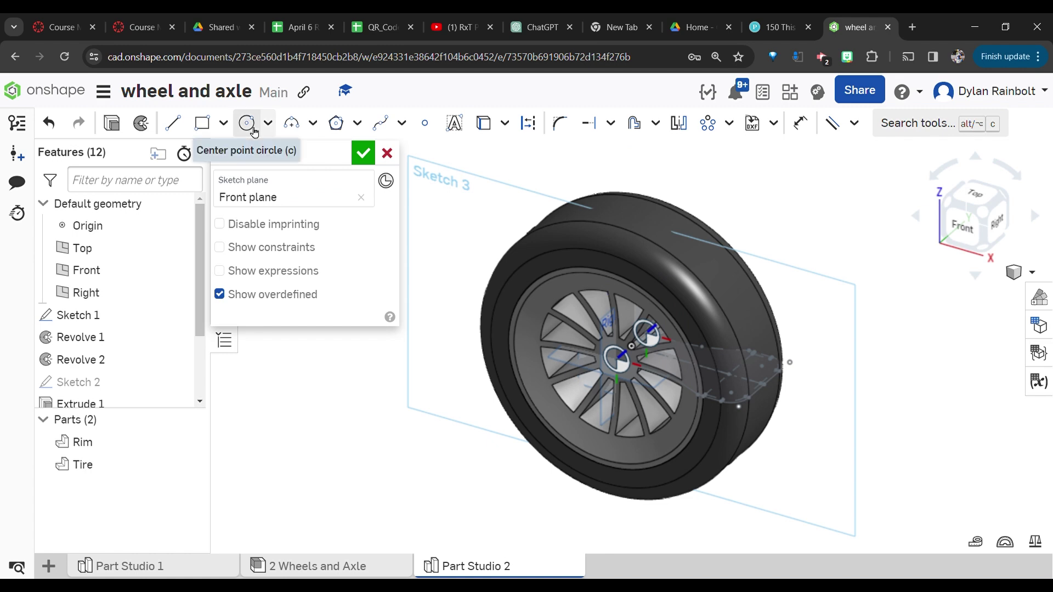
{"action": "left_click", "coordinate": [248, 124]}
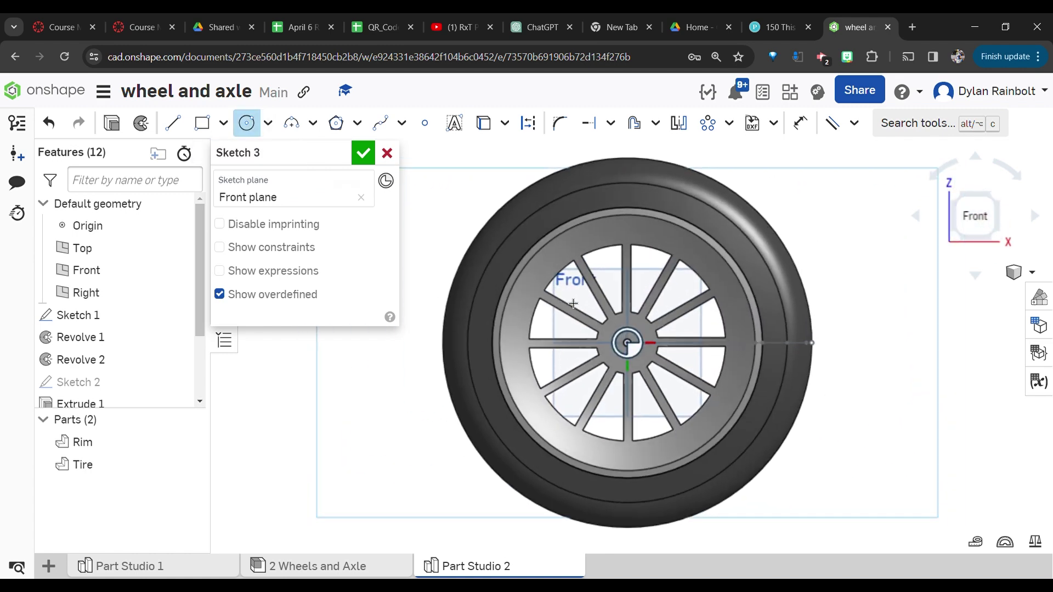
{"action": "left_click", "coordinate": [901, 335]}
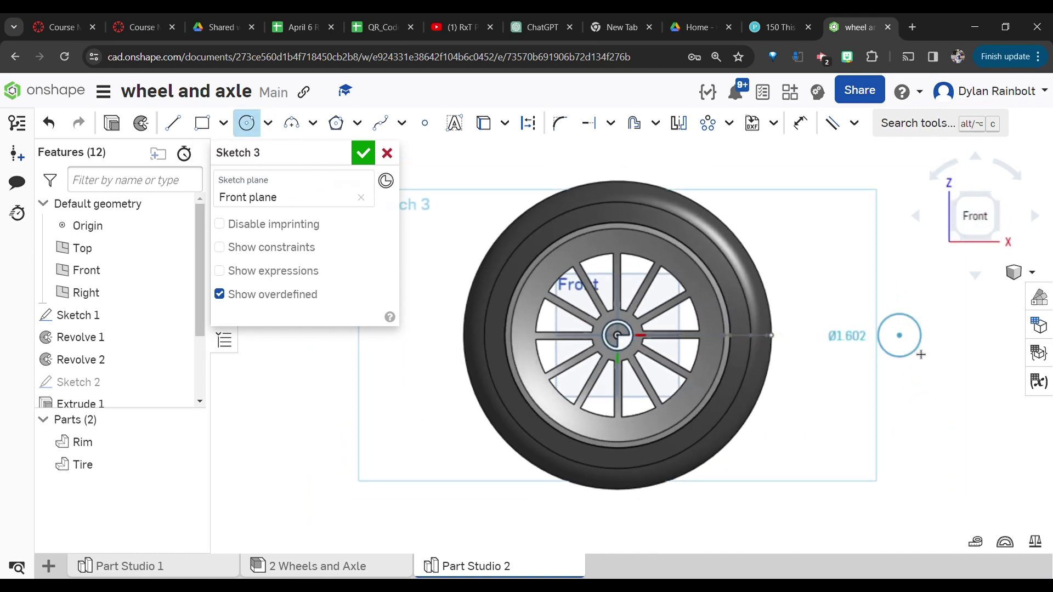
{"action": "left_click", "coordinate": [920, 356]}
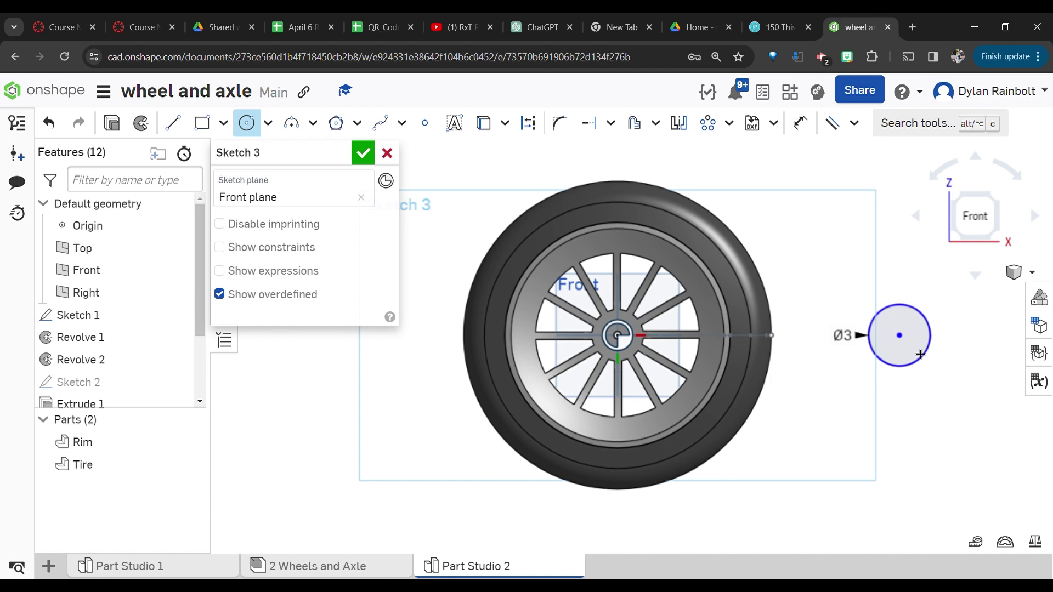
{"action": "key", "text": "Escape"}
- Set the sketched circle's diameter to 2.5 in and finish the sketch
{"action": "double_click", "coordinate": [843, 335]}
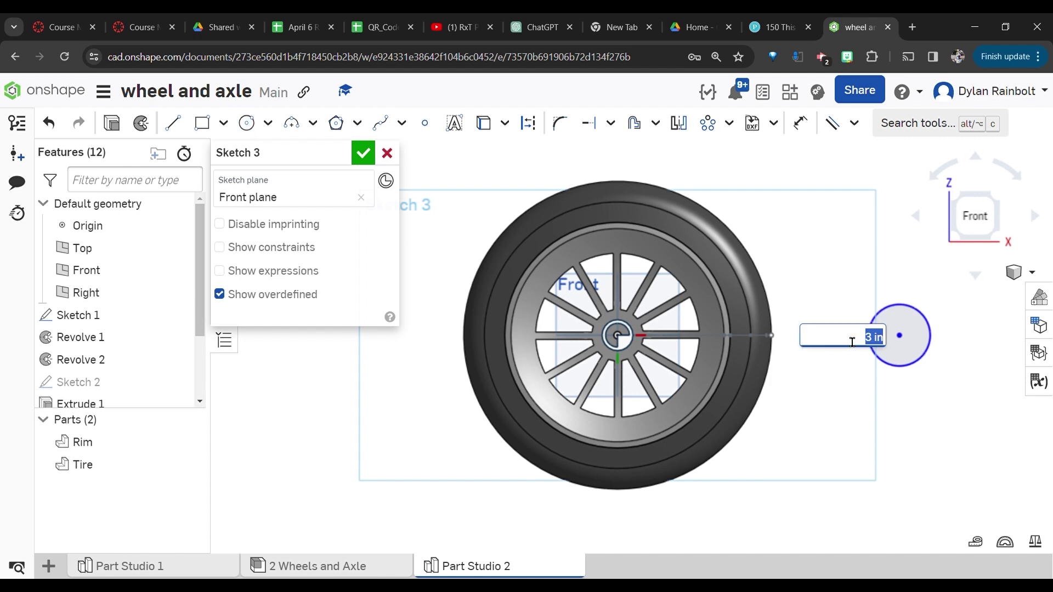
{"action": "key", "text": "Return"}
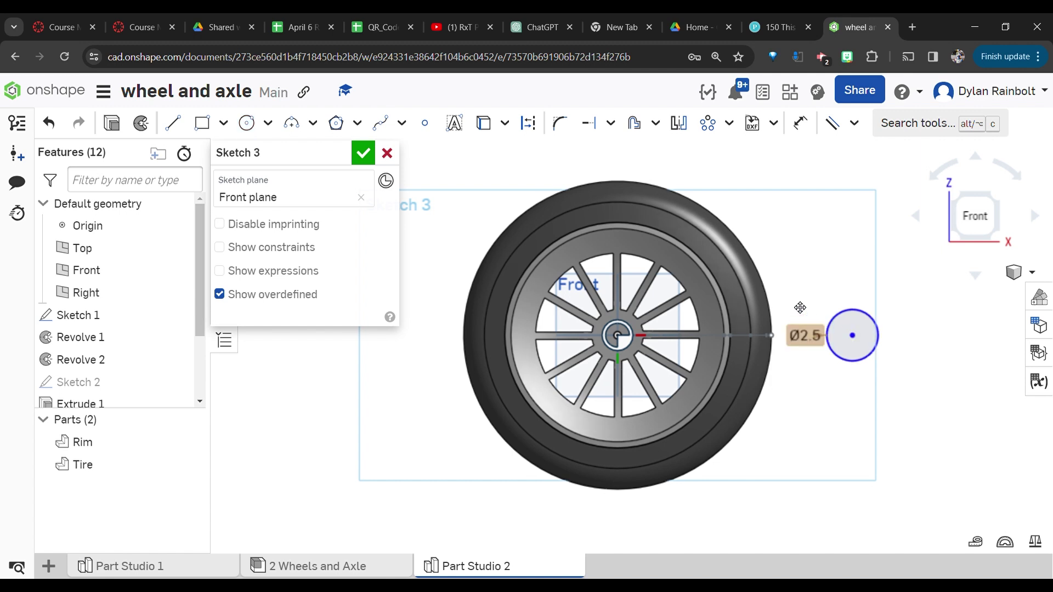
{"action": "left_click", "coordinate": [362, 154]}
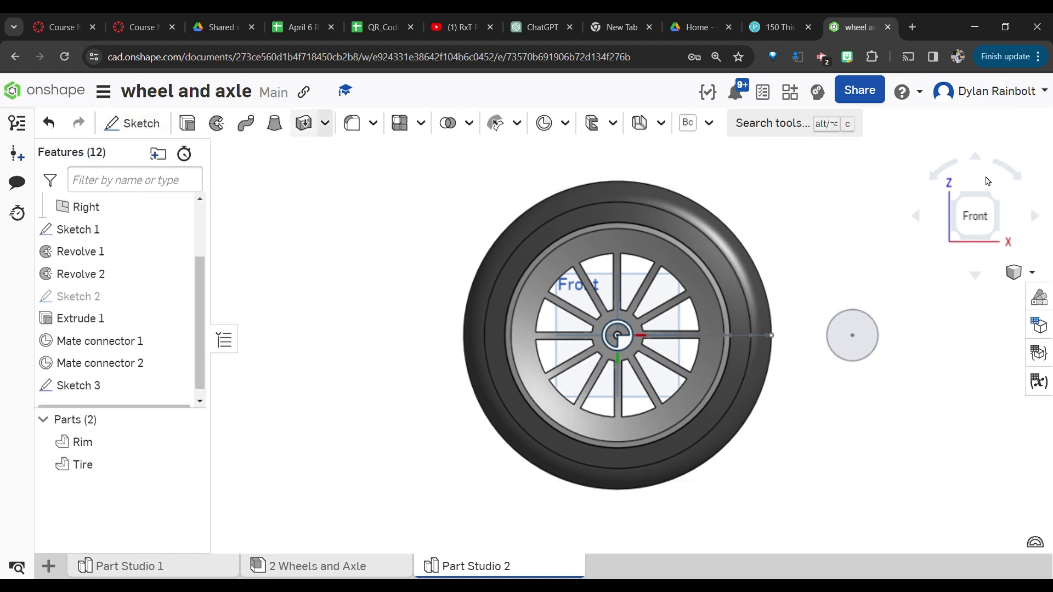
- Extrude the circle beside the wheel as a new solid, symmetric about its sketch plane, with a depth of 36 in
{"action": "key", "text": "shift+e"}
{"action": "key", "text": "shift+7"}
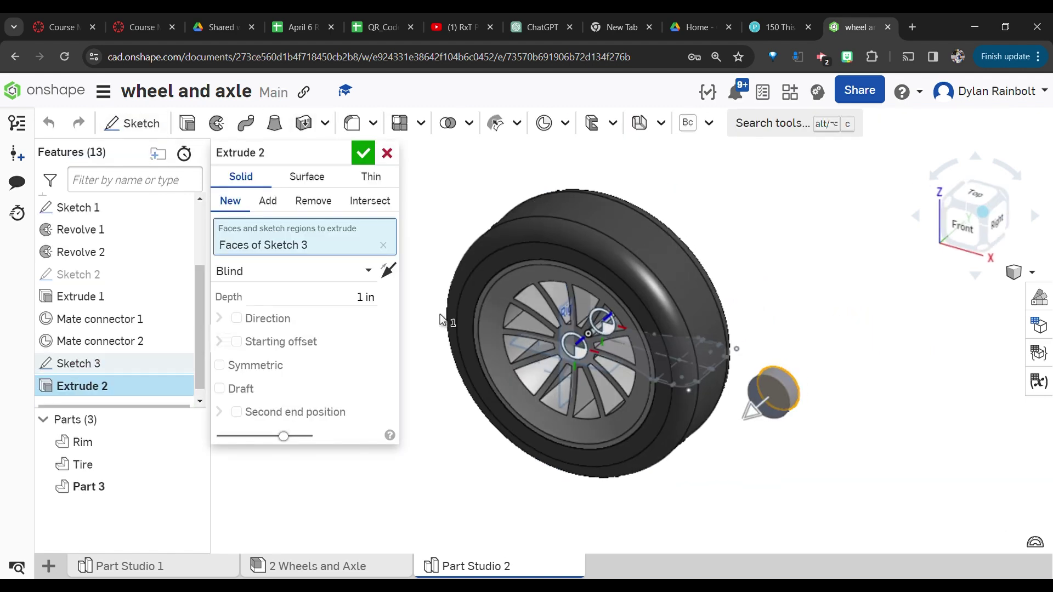
{"action": "left_click", "coordinate": [271, 367]}
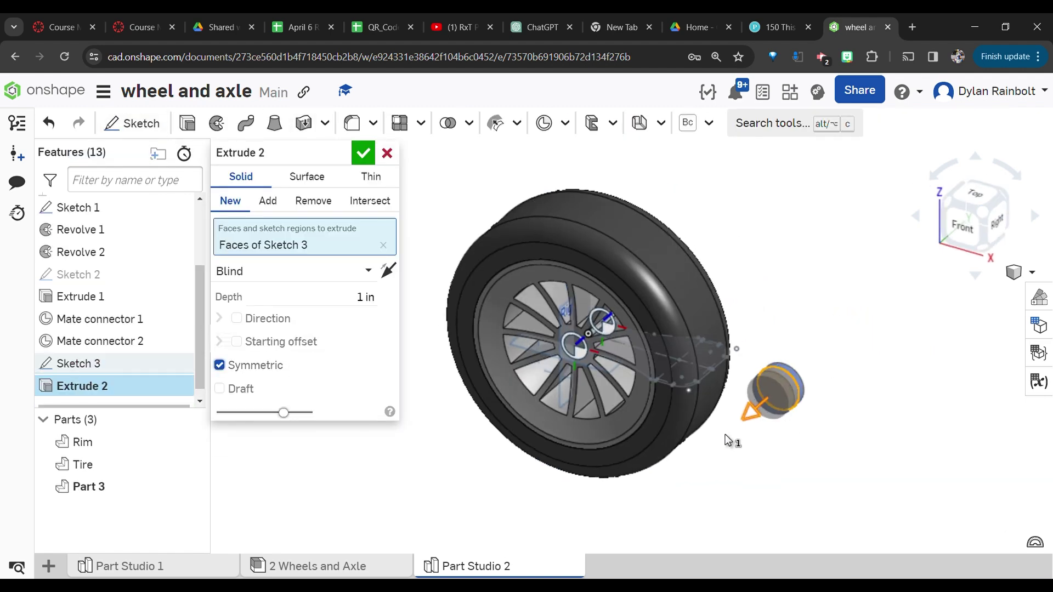
{"action": "left_click_drag", "start_coordinate": [728, 440], "coordinate": [682, 493]}
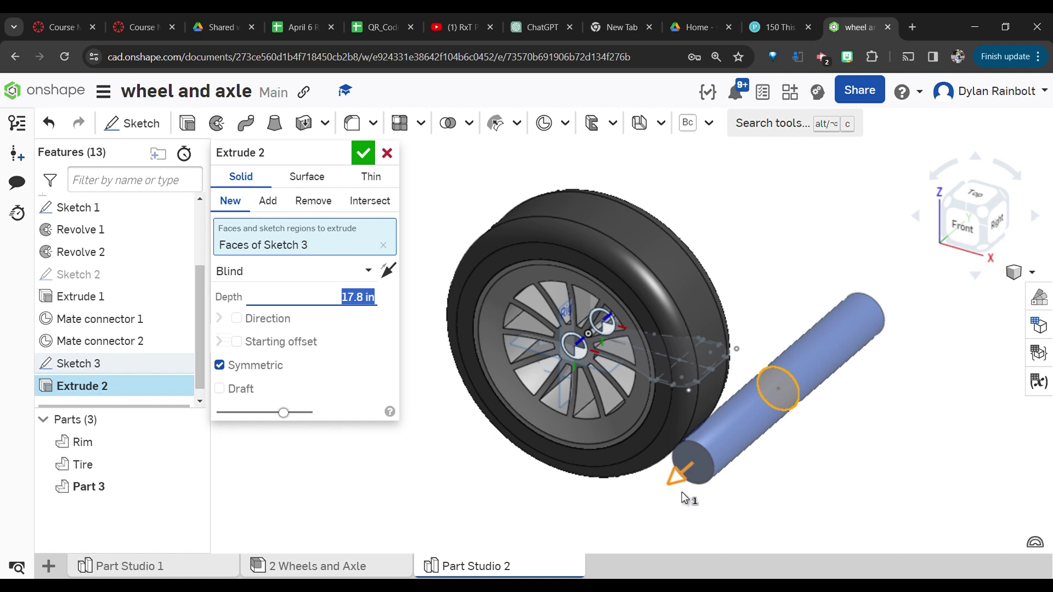
{"action": "type", "text": "20"}
{"action": "key", "text": "Return"}
{"action": "scroll", "coordinate": [684, 497], "scroll_direction": "down", "scroll_amount": 3}
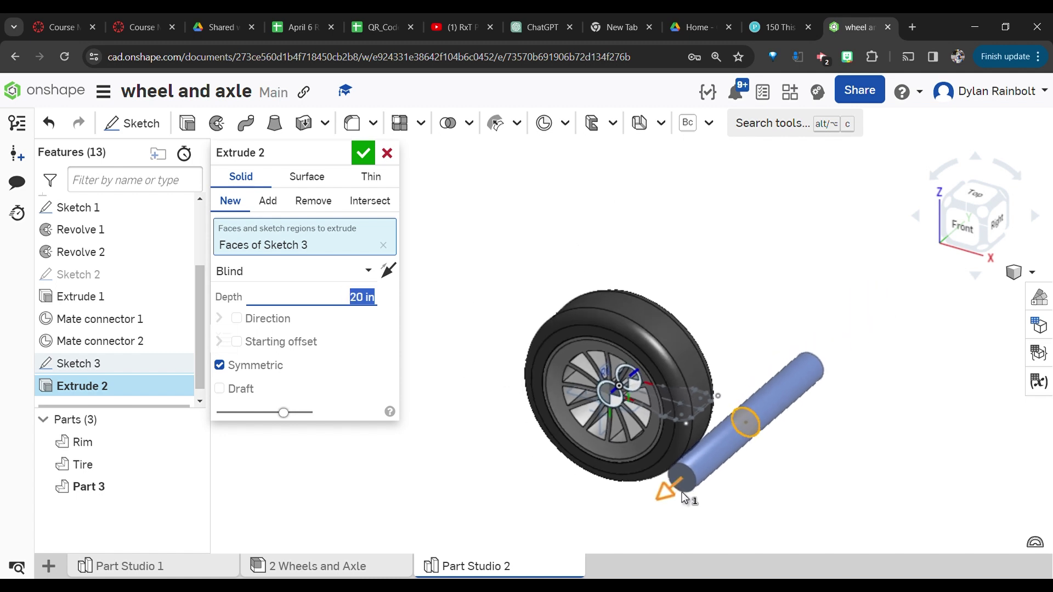
{"action": "type", "text": "36"}
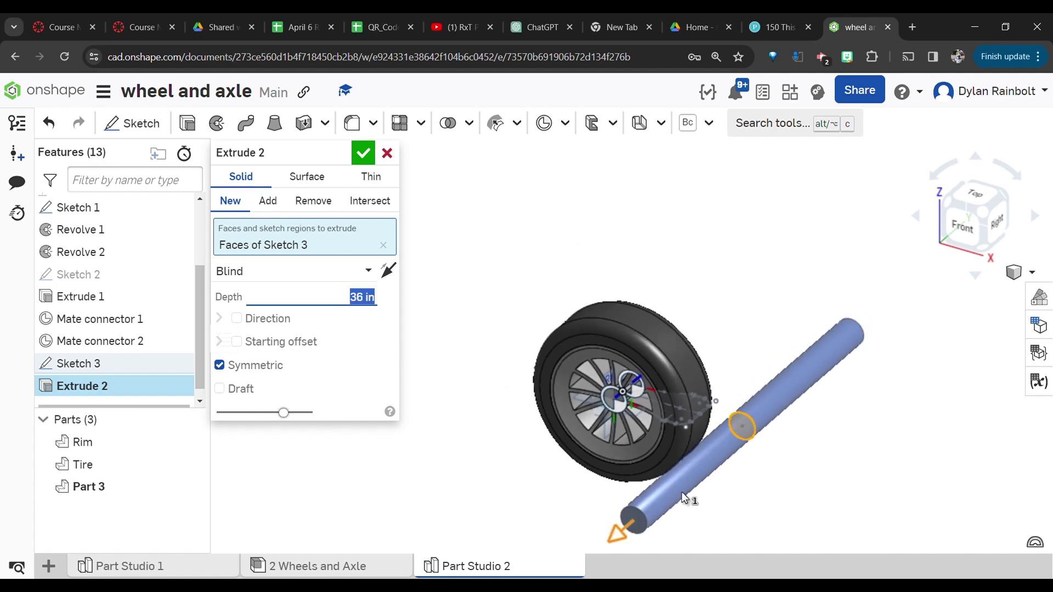
{"action": "scroll", "coordinate": [684, 496], "scroll_direction": "down", "scroll_amount": 2}
{"action": "left_click", "coordinate": [365, 155]}
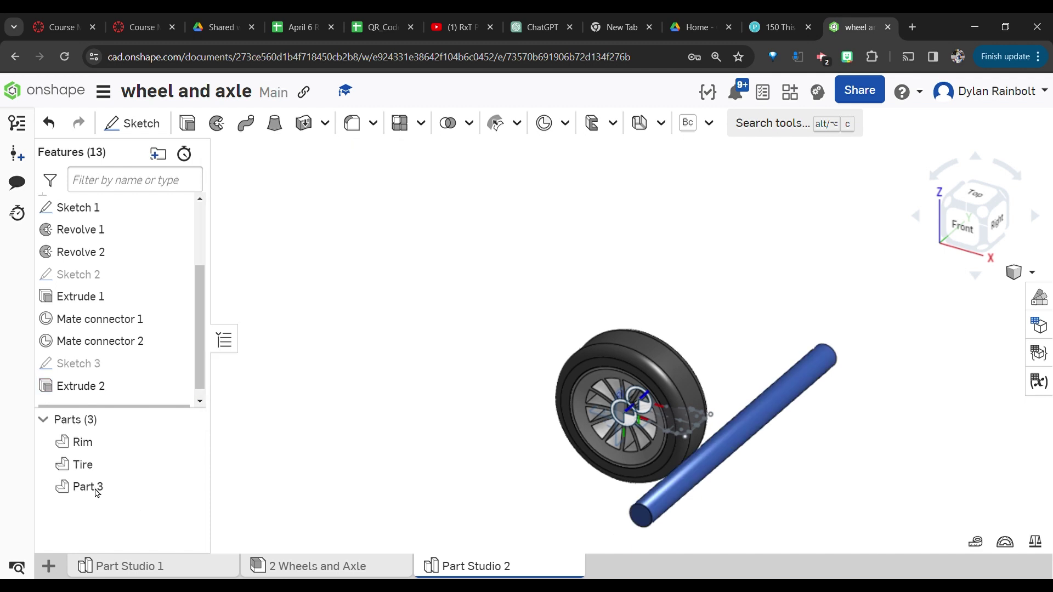
- Rename the new cylindrical part to Axle
{"action": "right_click", "coordinate": [88, 487]}
{"action": "left_click", "coordinate": [179, 183]}
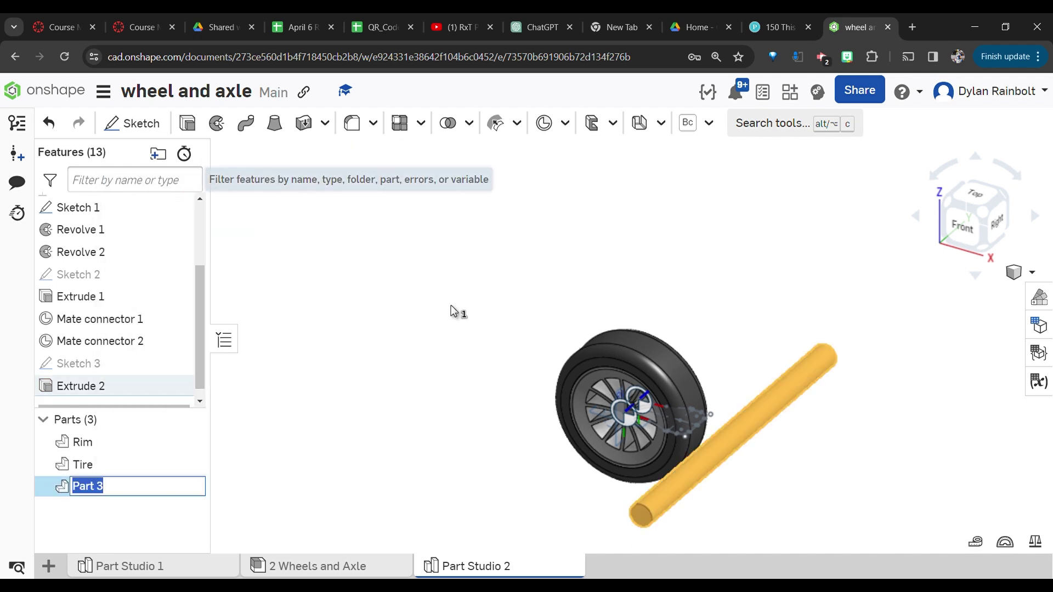
{"action": "type", "text": "xl"}
{"action": "key", "text": "BackSpace"}
{"action": "key", "text": "BackSpace"}
{"action": "type", "text": "Axle"}
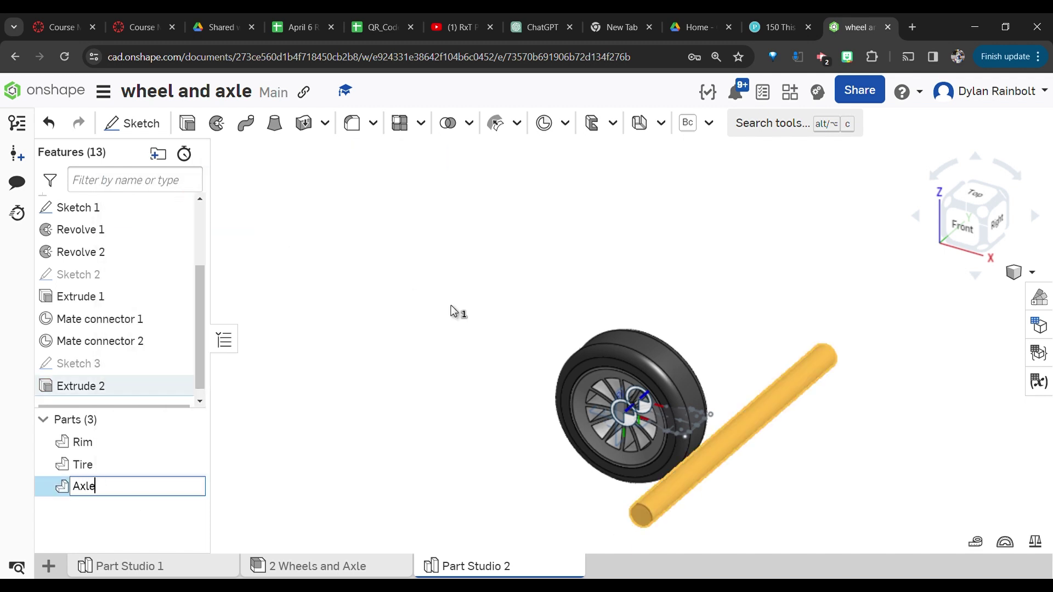
{"action": "key", "text": "Return"}
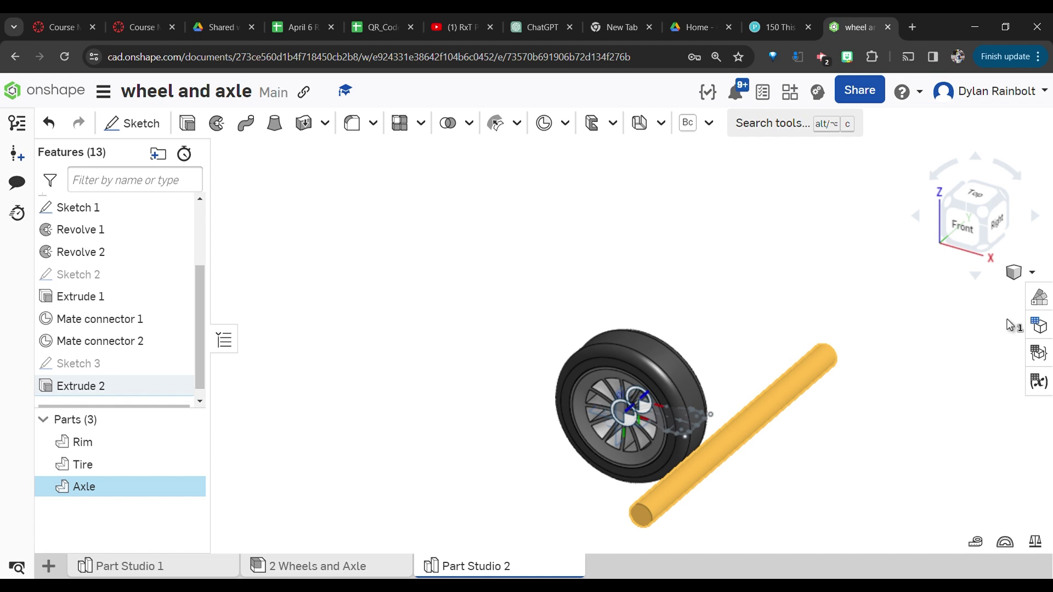
- Change the Axle's appearance to the gray color A5A5A5
{"action": "left_click", "coordinate": [1038, 326]}
{"action": "left_click", "coordinate": [892, 268]}
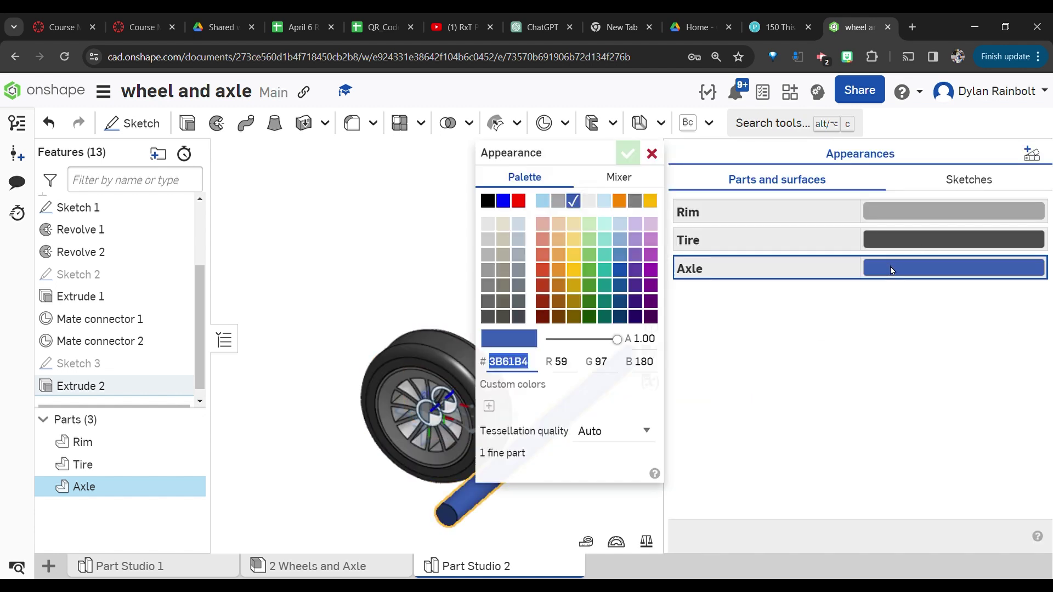
{"action": "left_click", "coordinate": [560, 201]}
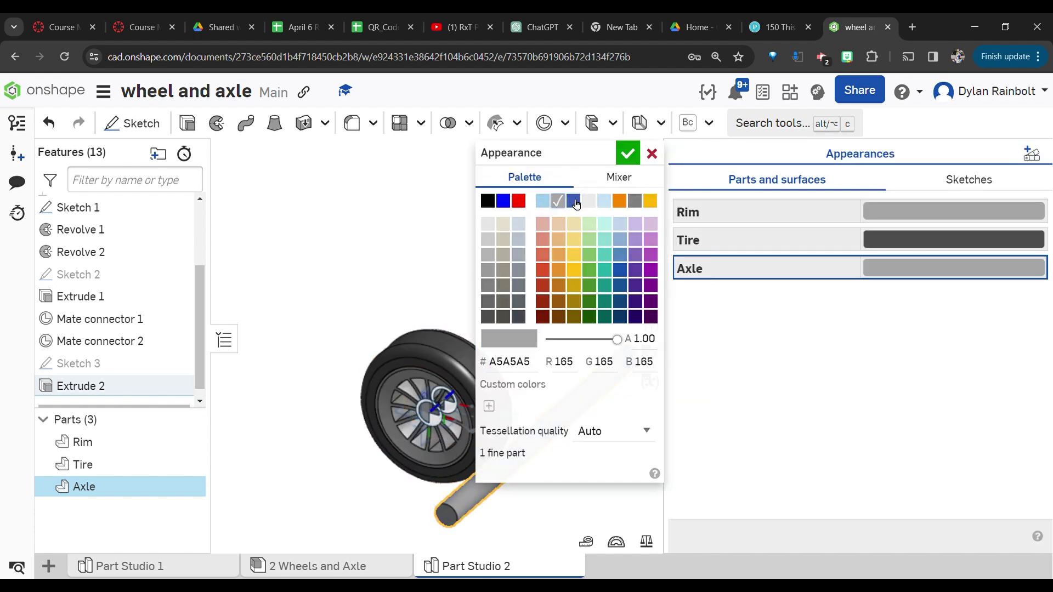
{"action": "left_click", "coordinate": [627, 153]}
{"action": "left_click", "coordinate": [655, 303]}
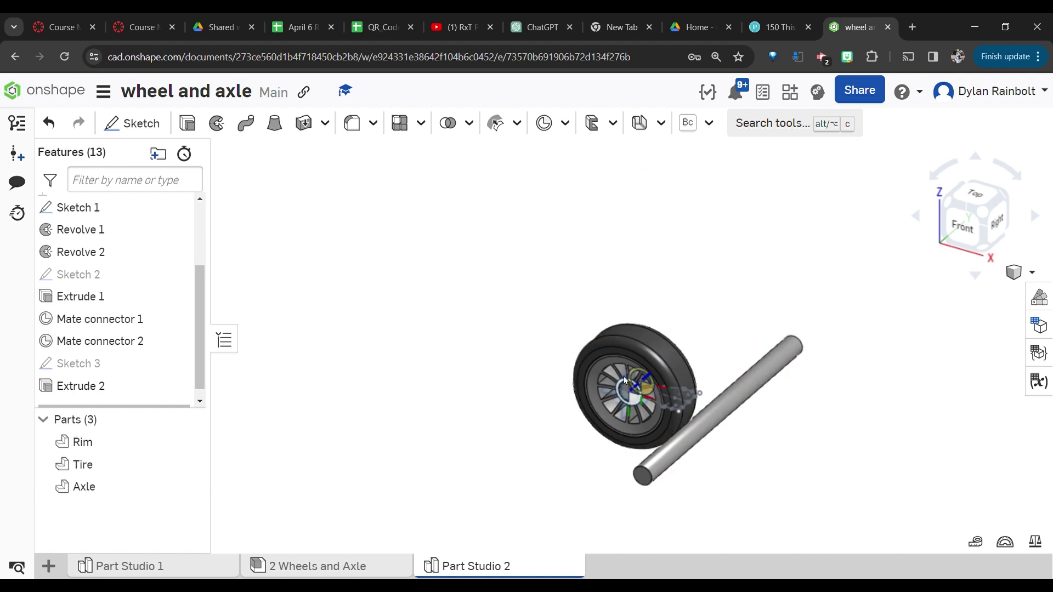
- Create a new assembly in the document and insert all parts of Part Studio 2 into it
{"action": "left_click", "coordinate": [49, 566]}
{"action": "left_click", "coordinate": [111, 449]}
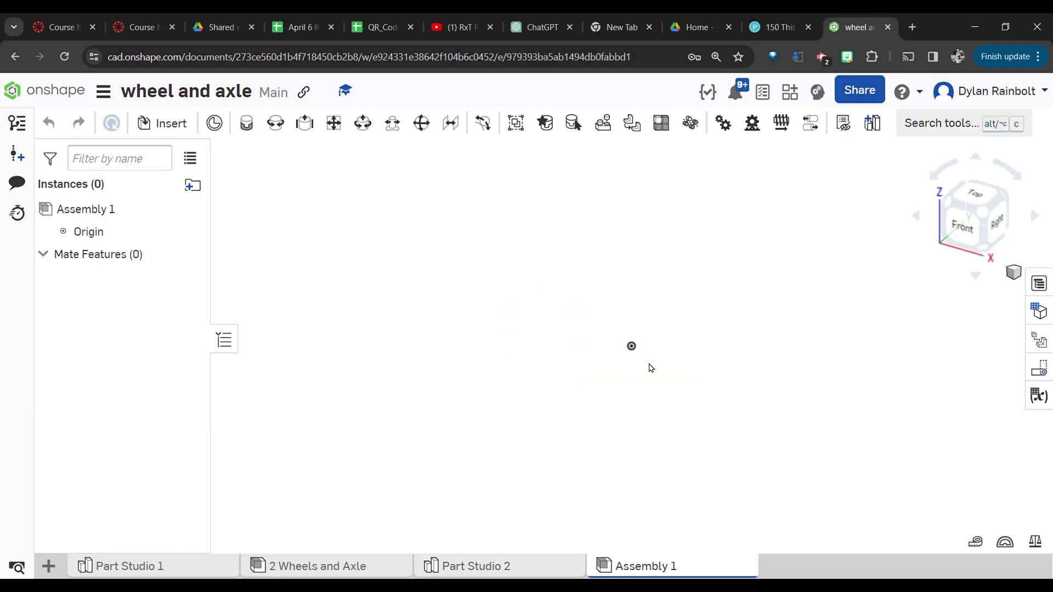
{"action": "left_click", "coordinate": [168, 123]}
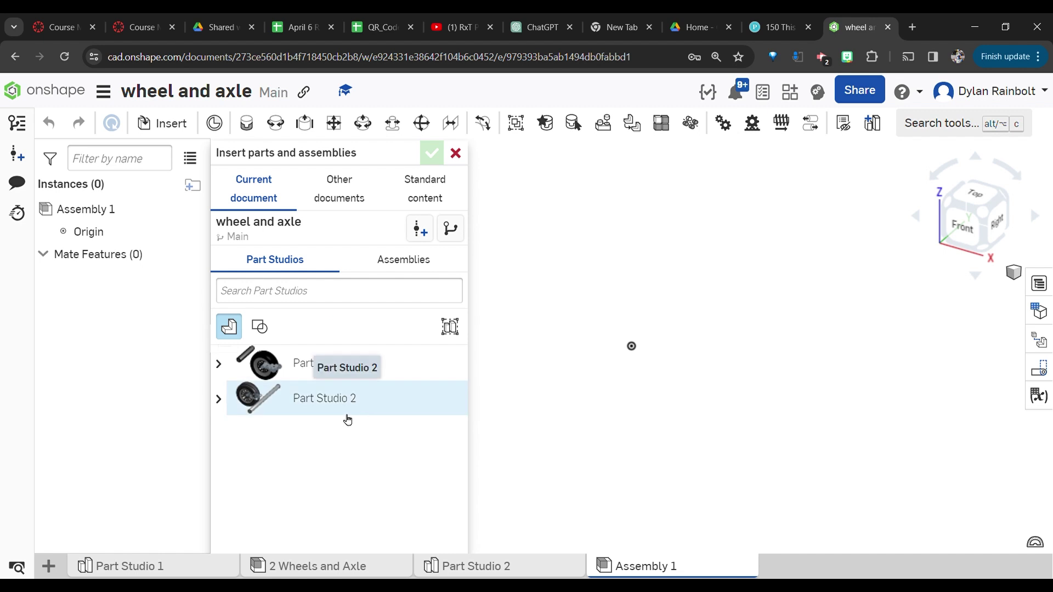
{"action": "left_click", "coordinate": [347, 419]}
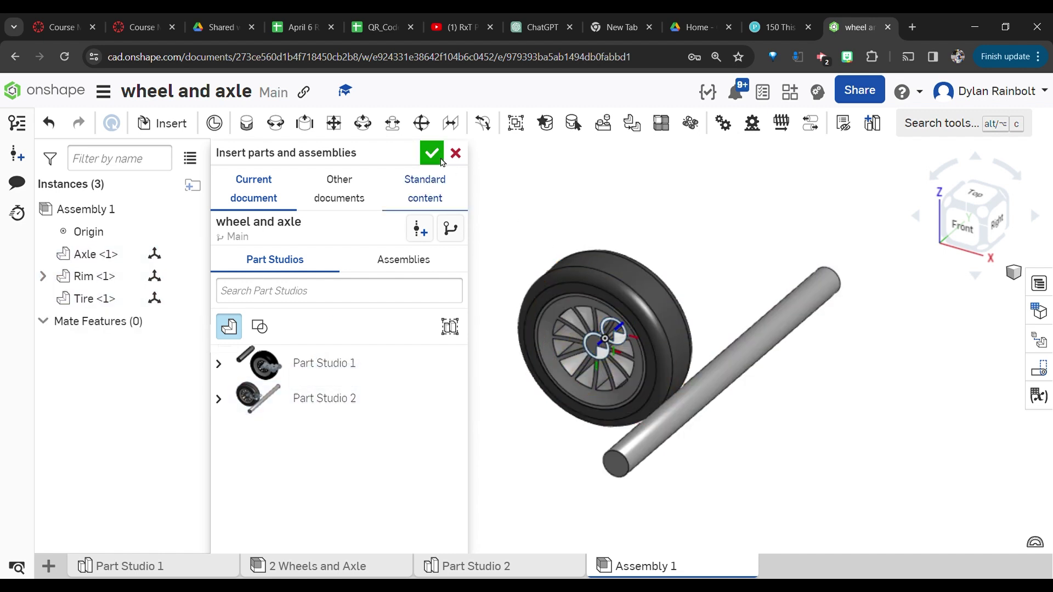
{"action": "left_click", "coordinate": [432, 153]}
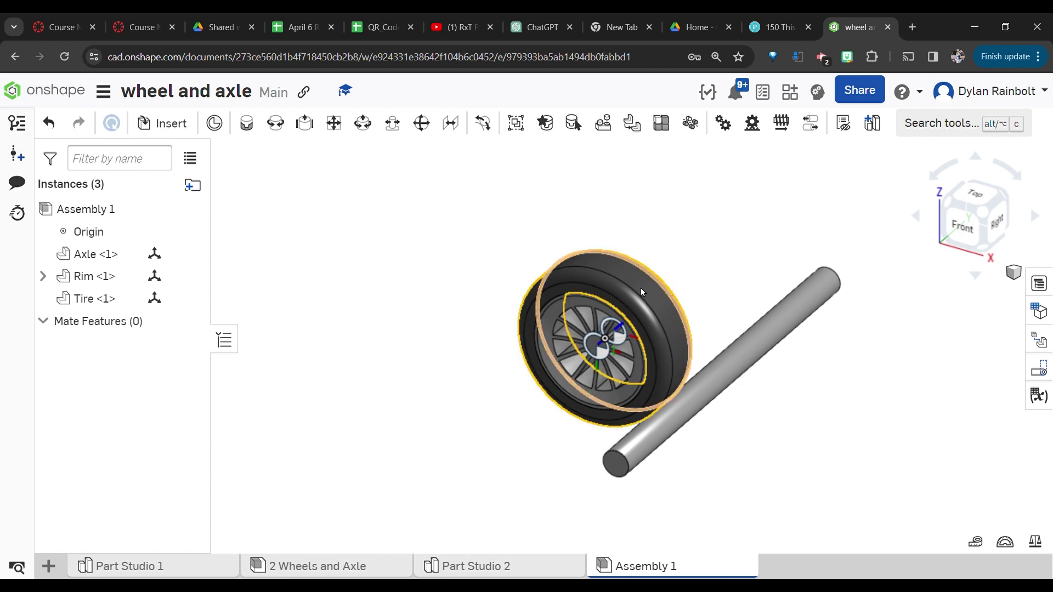
- Pull the Tire off the Rim and place it above and behind the Rim so both parts are separated
{"action": "left_click", "coordinate": [961, 234]}
{"action": "left_click", "coordinate": [997, 201]}
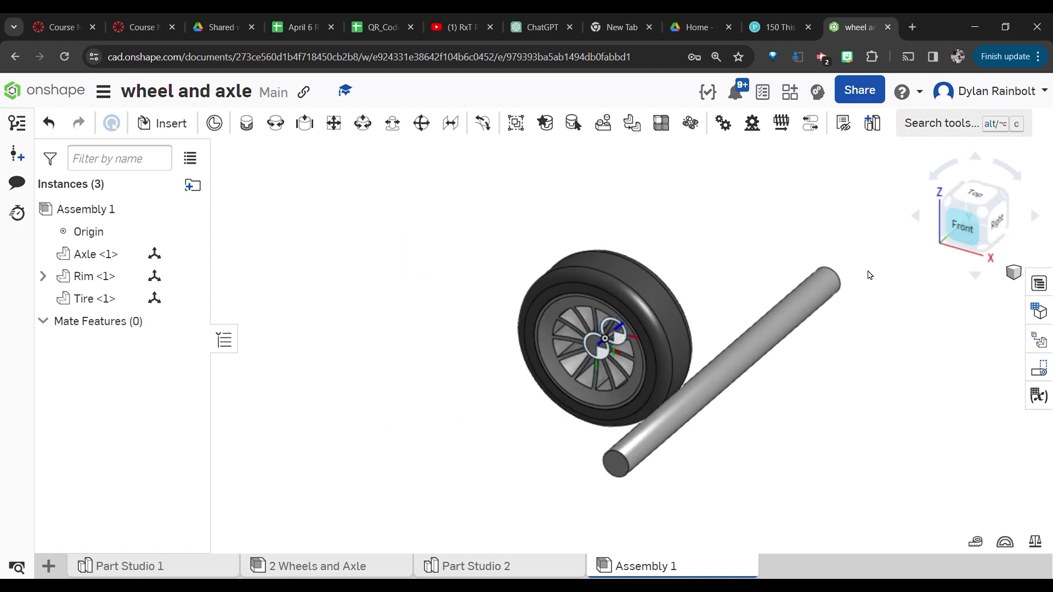
{"action": "left_click_drag", "start_coordinate": [662, 261], "coordinate": [744, 151]}
- Join the Rim to the Tire with a Fastened mate between the Rim's front outer edge and the Tire's front inner edge
{"action": "left_click", "coordinate": [247, 125]}
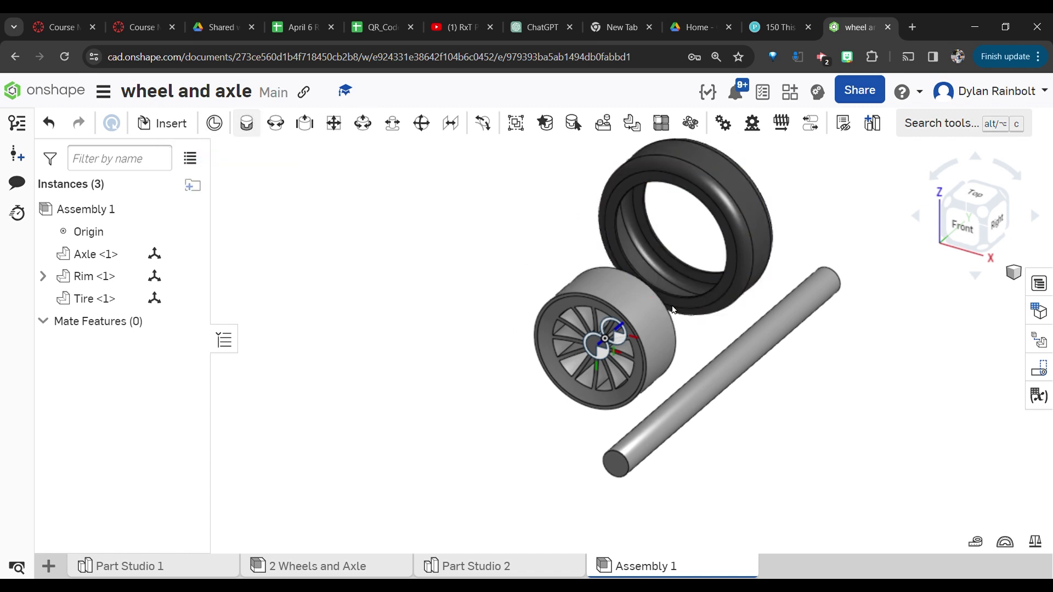
{"action": "scroll", "coordinate": [622, 316], "scroll_direction": "up", "scroll_amount": 5}
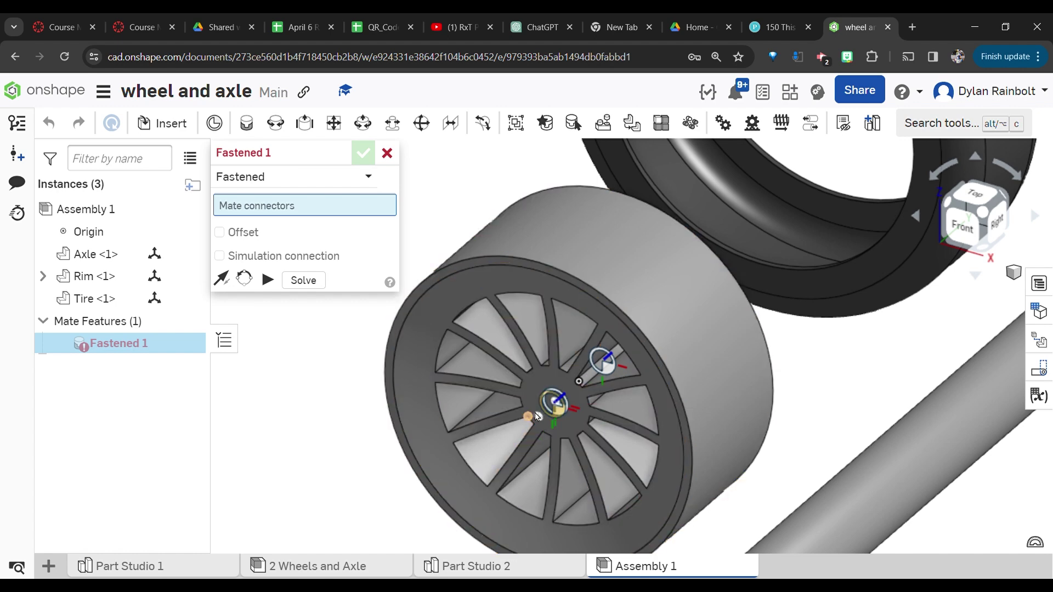
{"action": "left_click", "coordinate": [630, 321]}
{"action": "scroll", "coordinate": [630, 322], "scroll_direction": "down", "scroll_amount": 4}
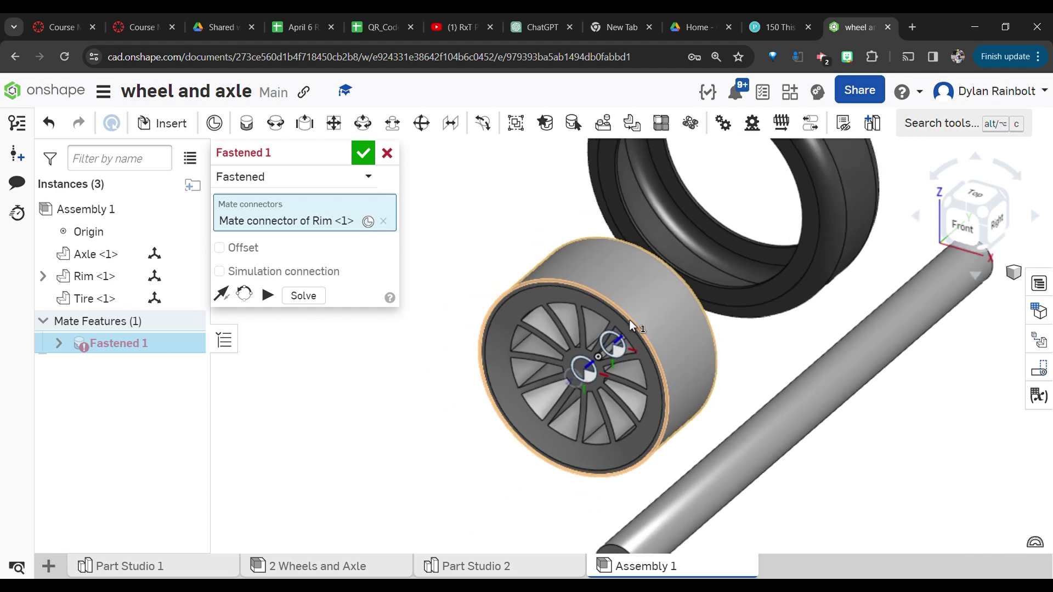
{"action": "scroll", "coordinate": [630, 323], "scroll_direction": "down", "scroll_amount": 3}
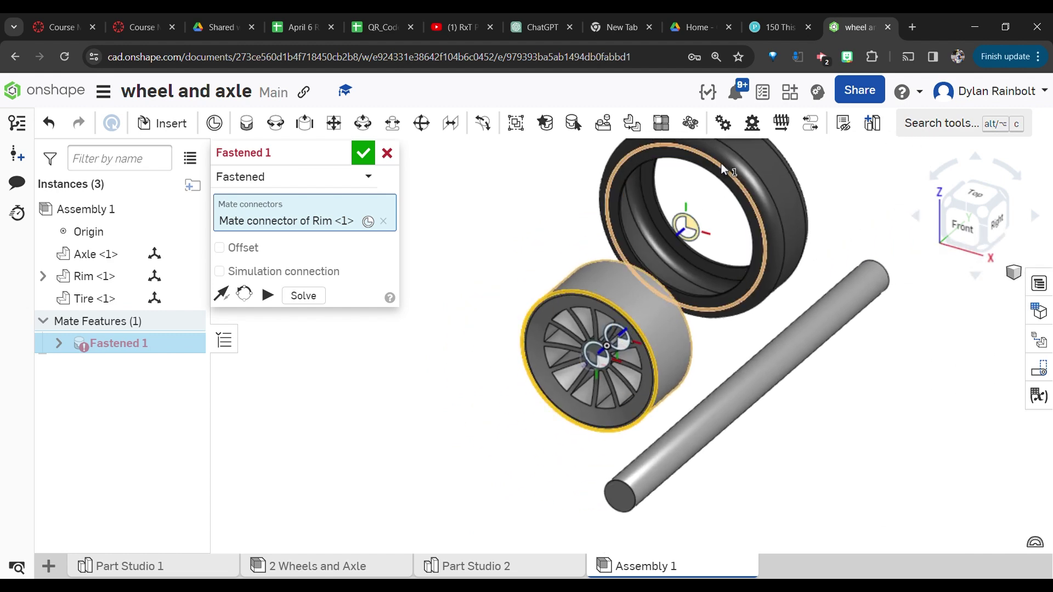
{"action": "left_click", "coordinate": [721, 163]}
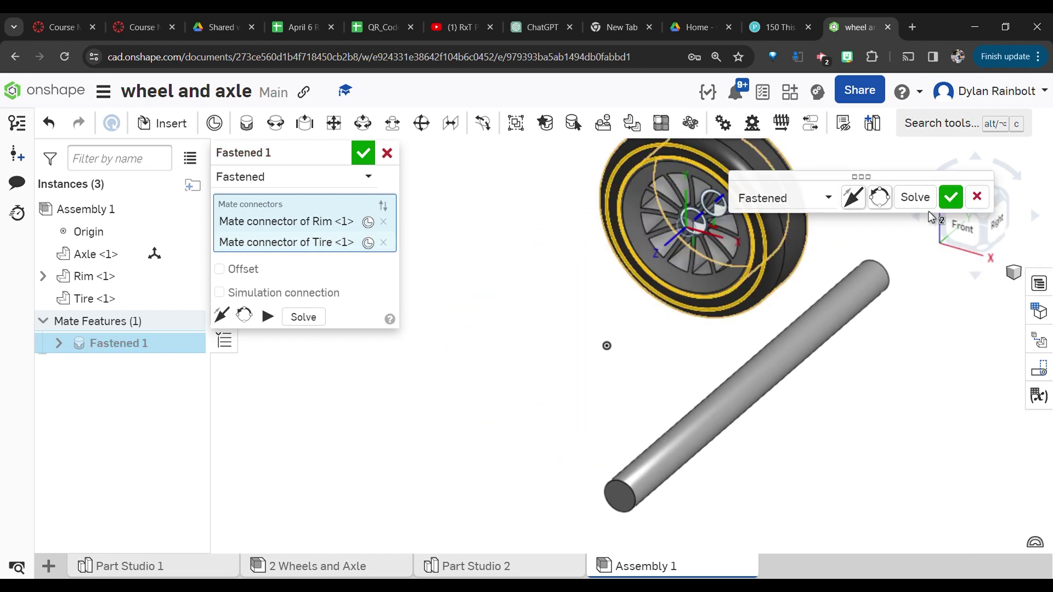
{"action": "left_click", "coordinate": [950, 199]}
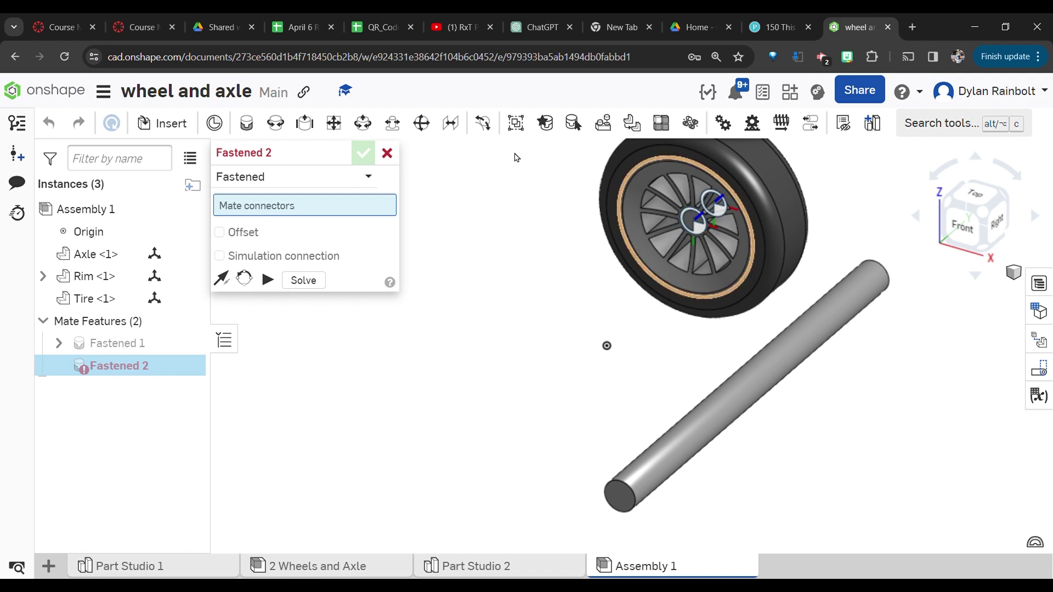
{"action": "left_click", "coordinate": [387, 154]}
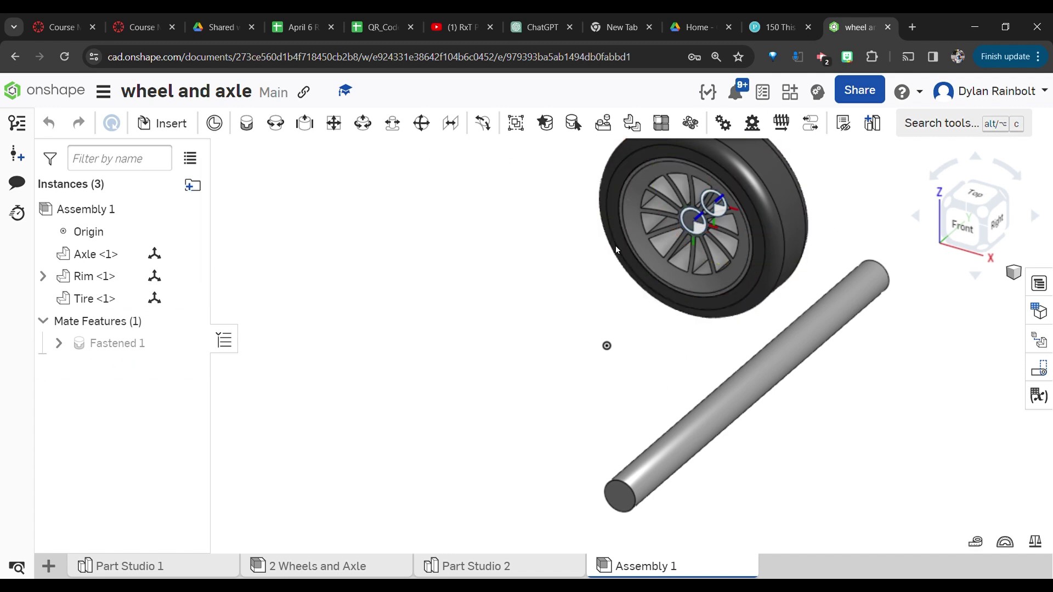
- Move the joined wheel clear of the Axle and centre the Axle on the assembly origin in the front view
{"action": "left_click_drag", "start_coordinate": [653, 208], "coordinate": [306, 260]}
{"action": "left_click_drag", "start_coordinate": [724, 412], "coordinate": [584, 369]}
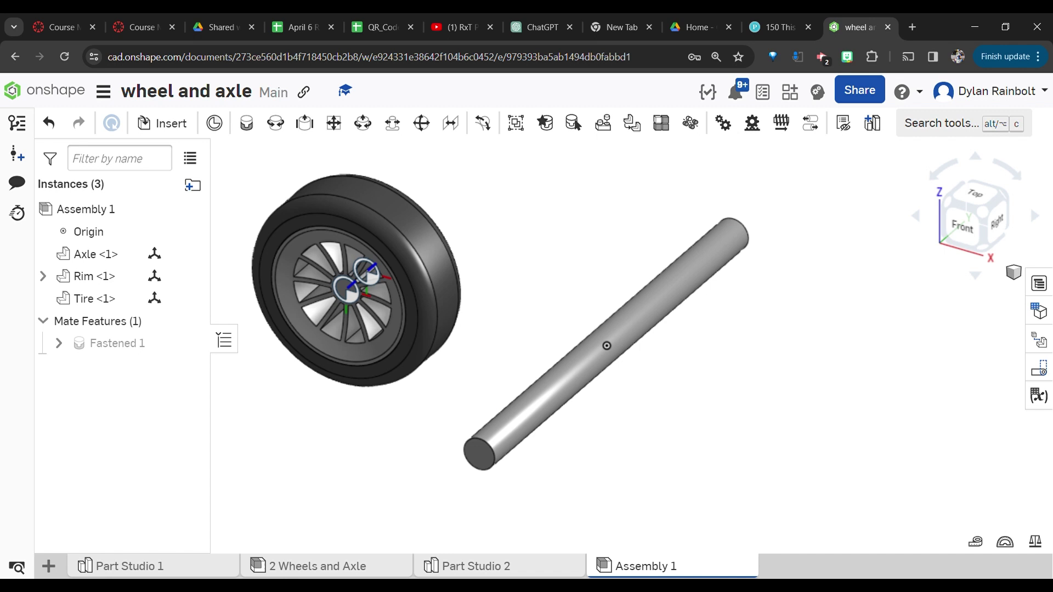
{"action": "left_click", "coordinate": [970, 227]}
{"action": "scroll", "coordinate": [719, 324], "scroll_direction": "down", "scroll_amount": 3}
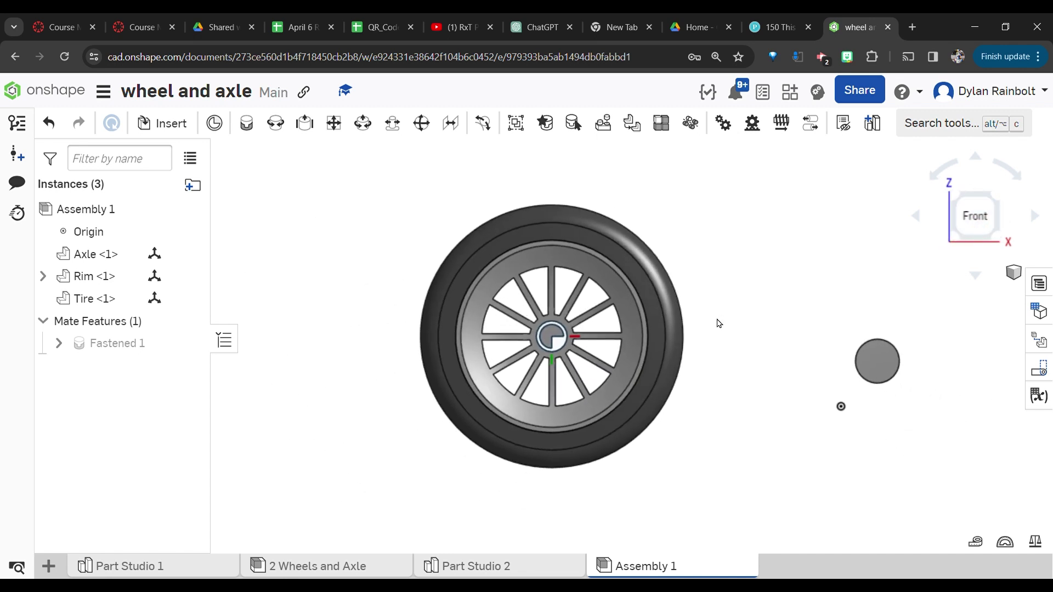
{"action": "left_click_drag", "start_coordinate": [822, 393], "coordinate": [821, 394]}
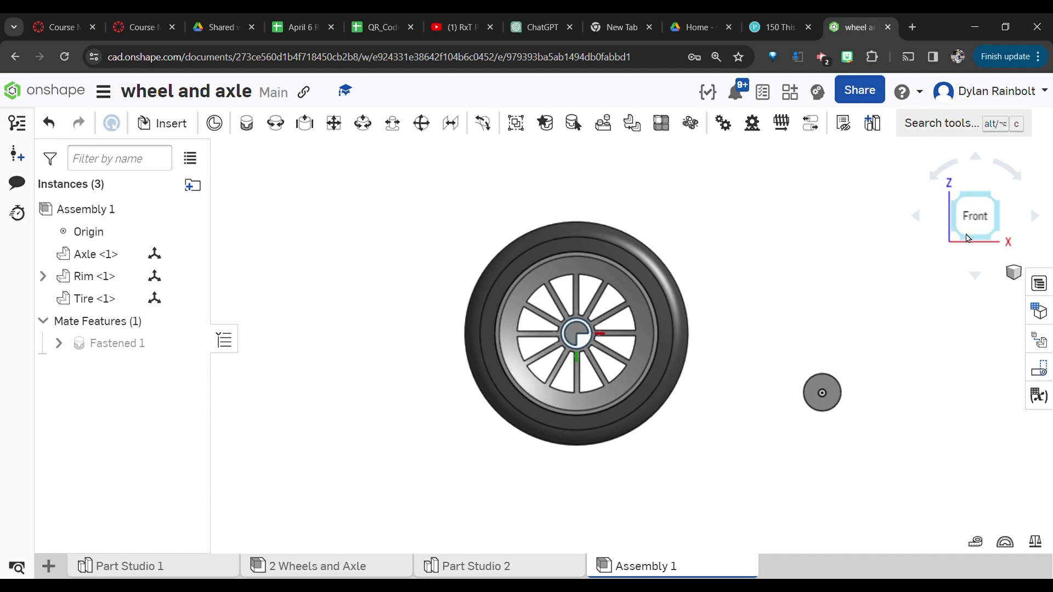
- Fix the Axle in place in the assembly
{"action": "left_click", "coordinate": [999, 199]}
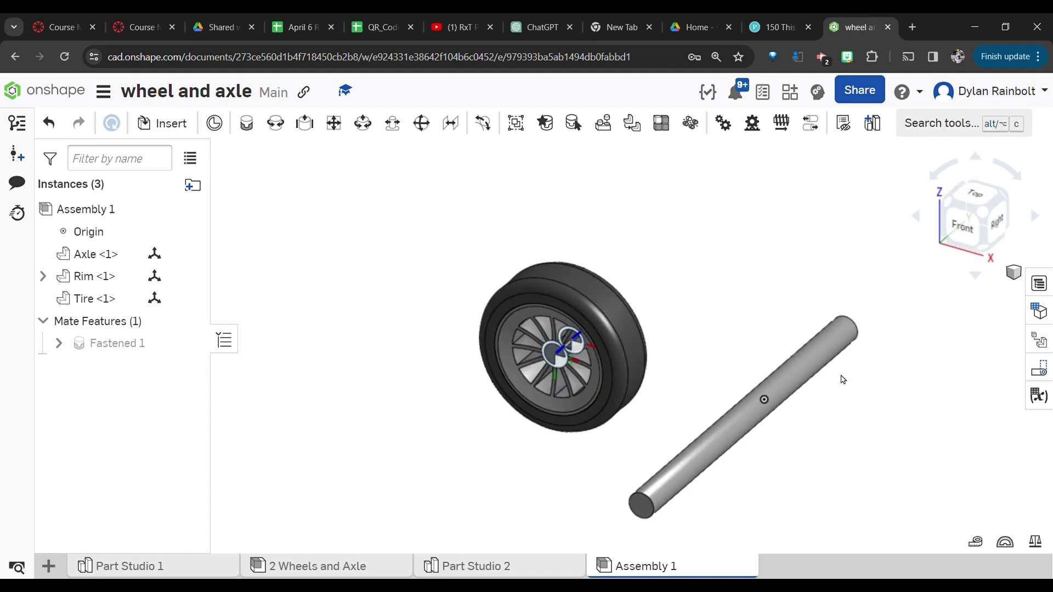
{"action": "right_click", "coordinate": [791, 377]}
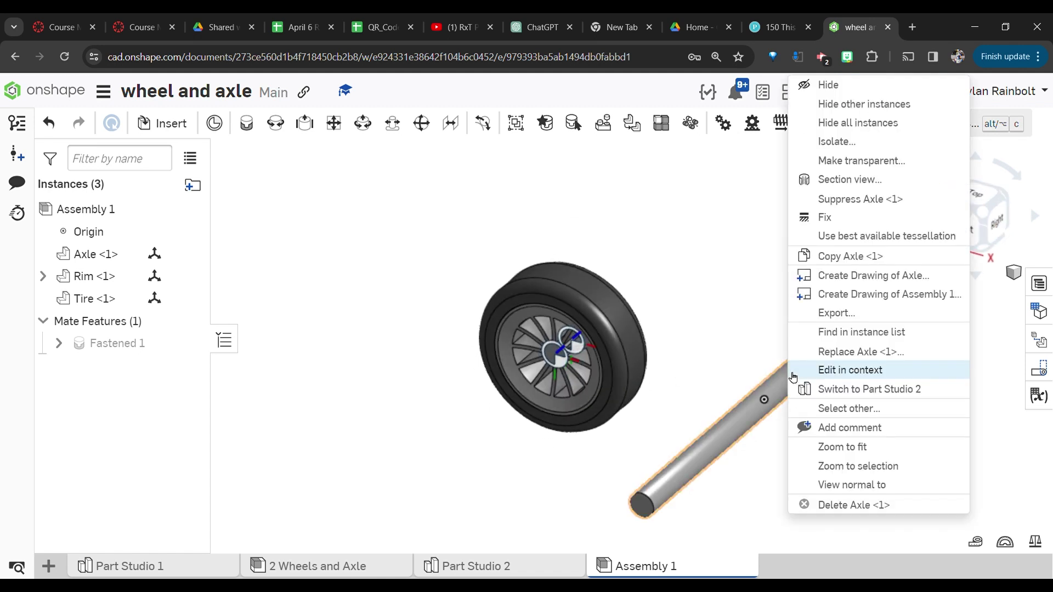
{"action": "left_click", "coordinate": [822, 222]}
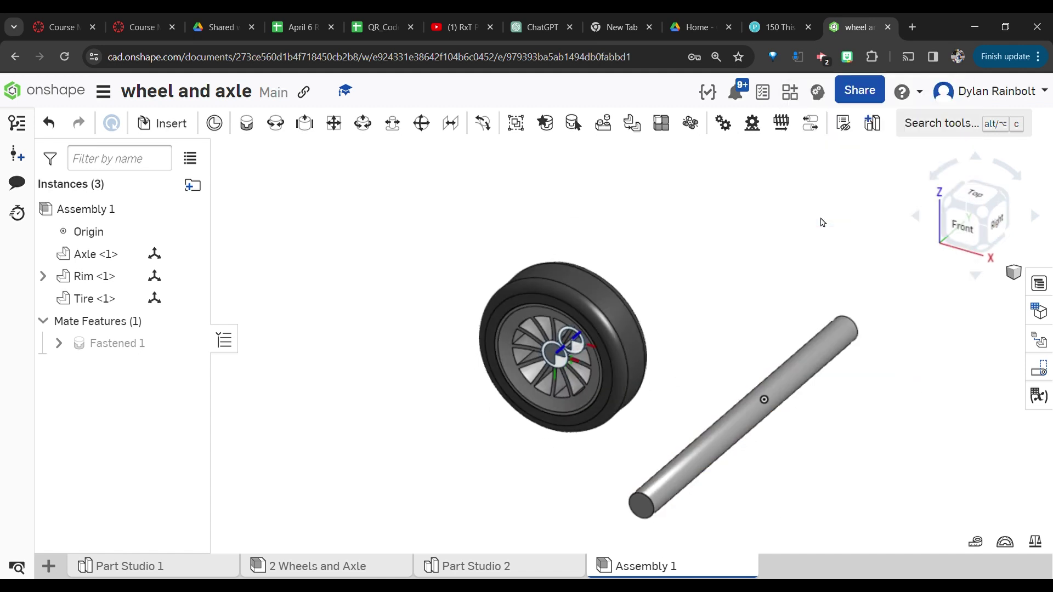
- Copy the Rim and Tire together and paste a second wheel above the Axle in the front view
{"action": "left_click", "coordinate": [965, 227]}
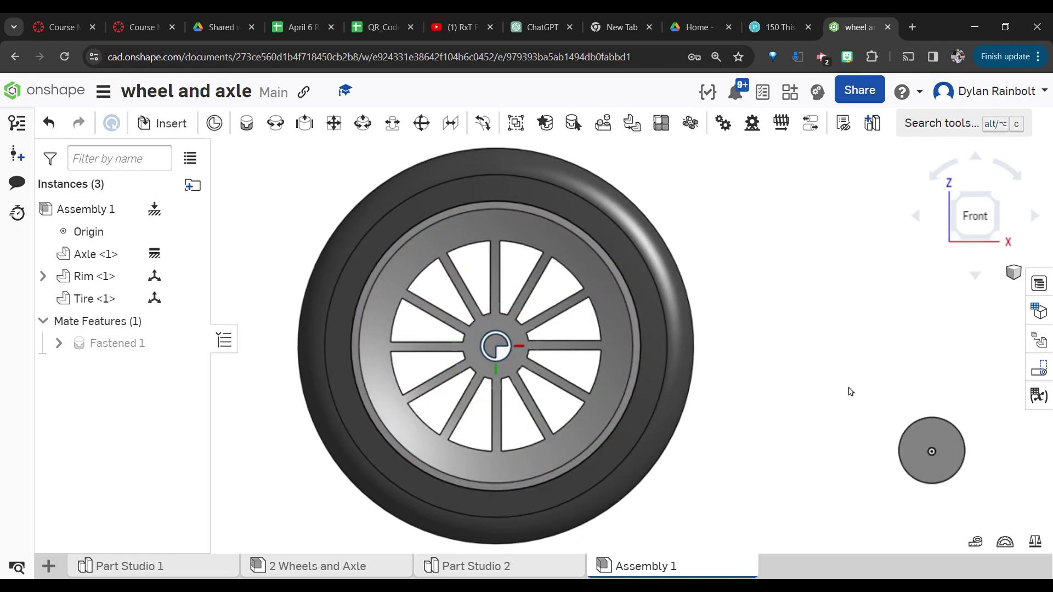
{"action": "scroll", "coordinate": [850, 391], "scroll_direction": "down", "scroll_amount": 1}
{"action": "scroll", "coordinate": [366, 276], "scroll_direction": "down", "scroll_amount": 3}
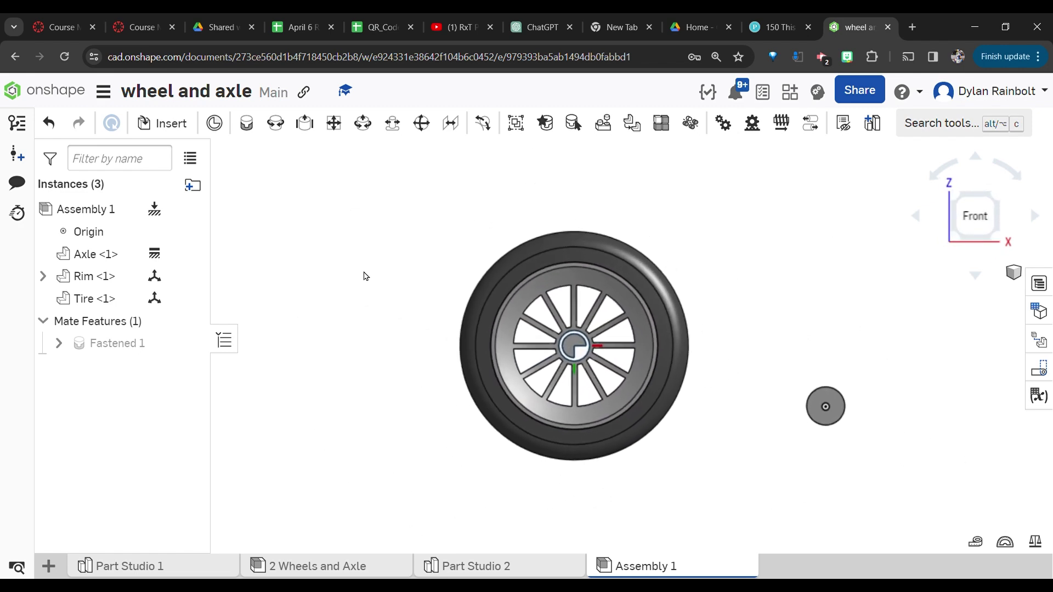
{"action": "left_click_drag", "start_coordinate": [678, 199], "coordinate": [406, 452]}
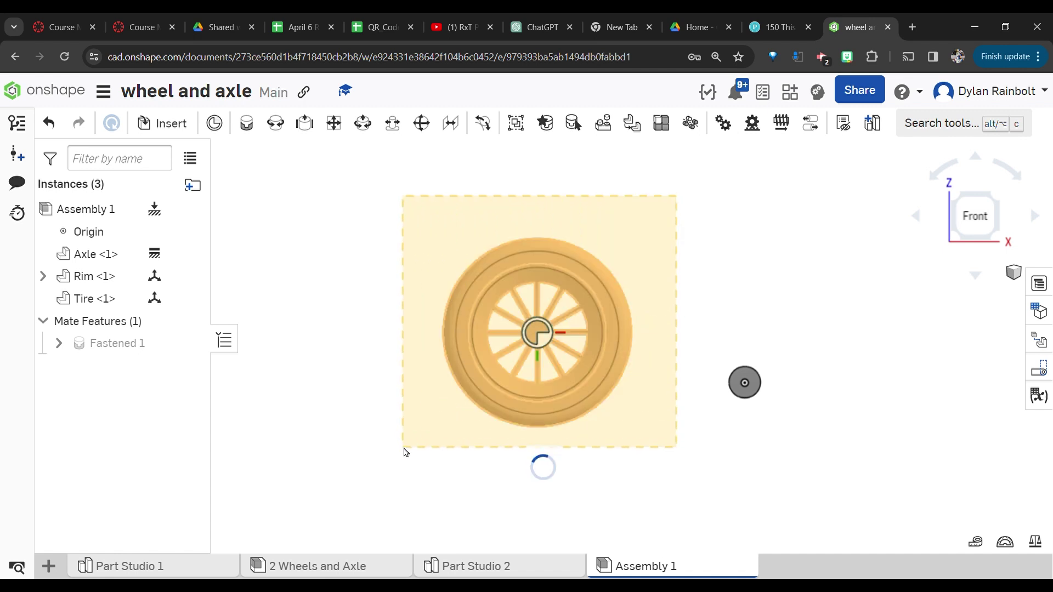
{"action": "left_click", "coordinate": [766, 235]}
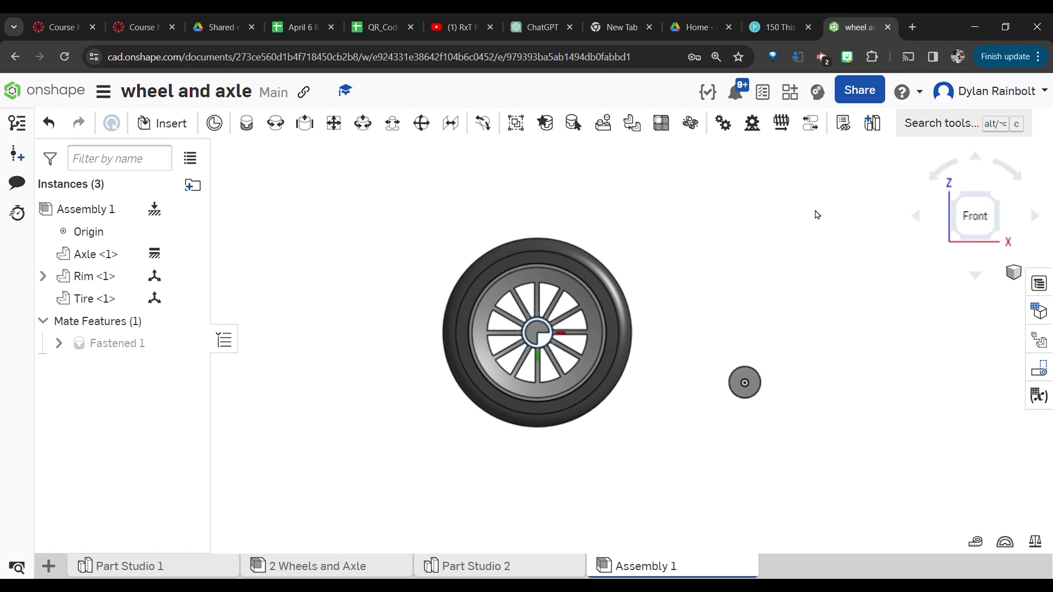
{"action": "key", "text": "ctrl+v"}
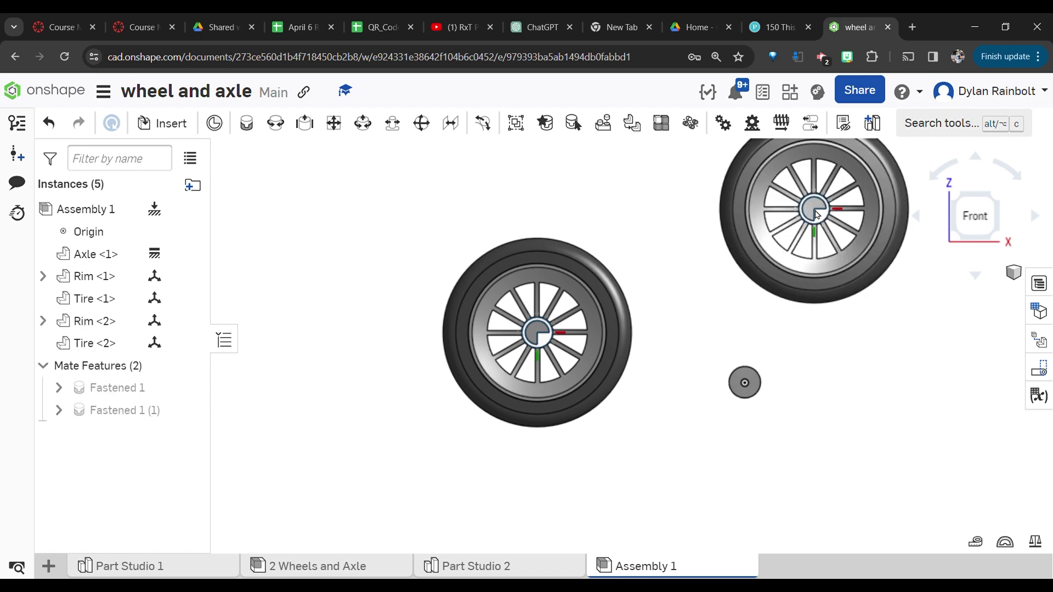
- Add a Revolute mate between the centre of the Axle's front end and mate connector 2 on the inner side of Rim <1>
{"action": "left_click", "coordinate": [997, 202]}
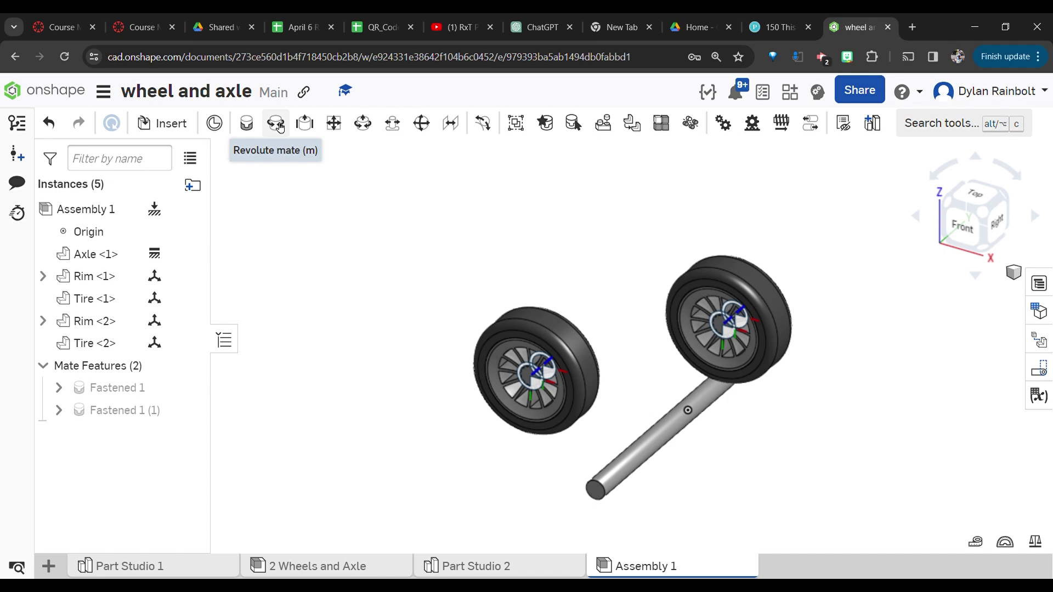
{"action": "left_click", "coordinate": [276, 124]}
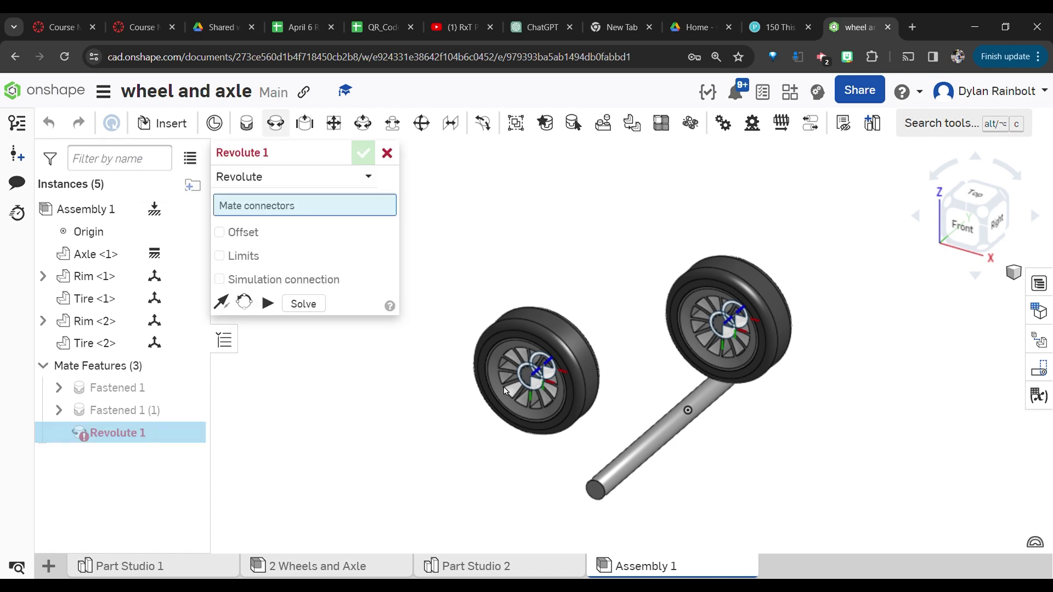
{"action": "left_click", "coordinate": [595, 493]}
{"action": "key", "text": "Left"}
{"action": "key", "text": "Left"}
{"action": "key", "text": "Left"}
{"action": "key", "text": "Left"}
{"action": "key", "text": "Left"}
{"action": "key", "text": "Left"}
{"action": "key", "text": "Left"}
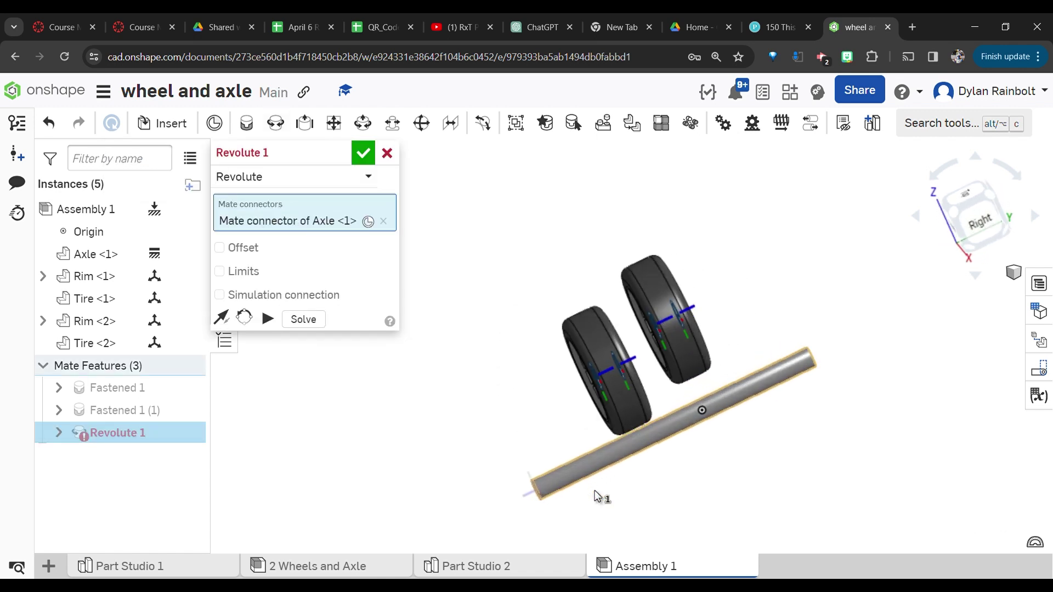
{"action": "key", "text": "Left"}
{"action": "key", "text": "Left"}
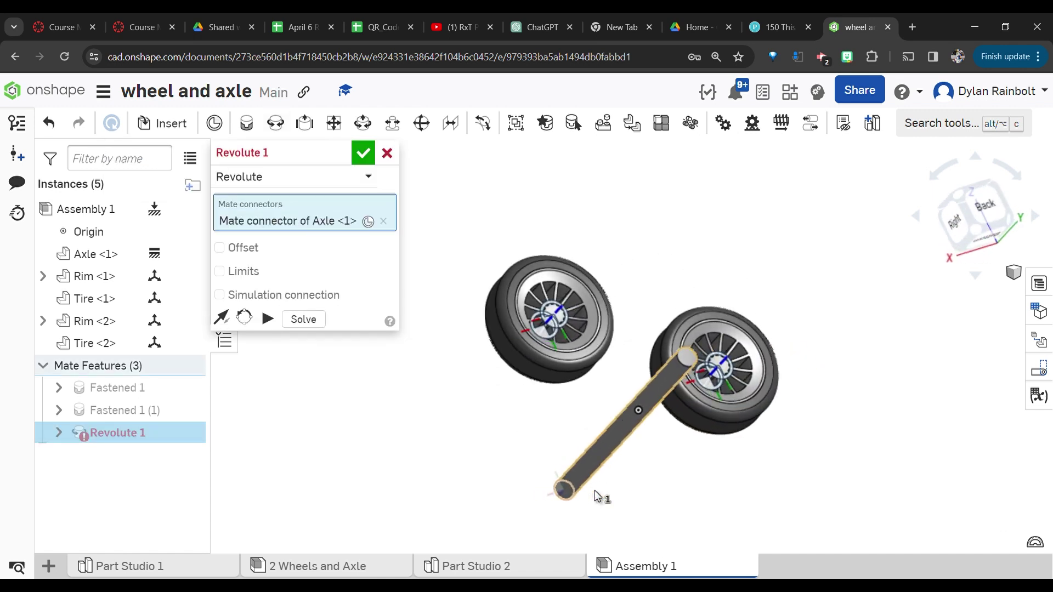
{"action": "left_click", "coordinate": [723, 369]}
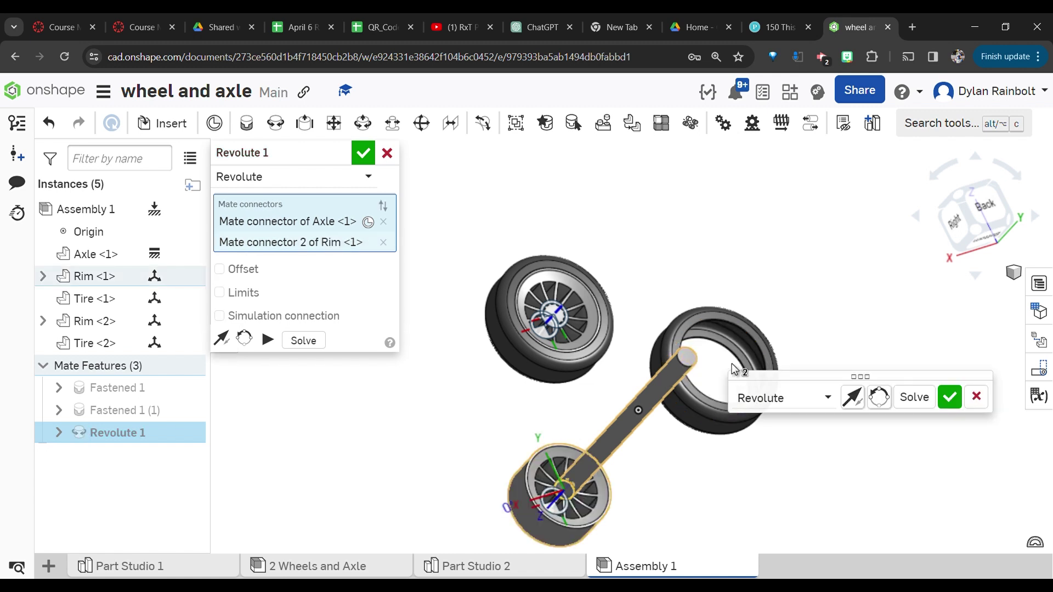
{"action": "left_click", "coordinate": [950, 396]}
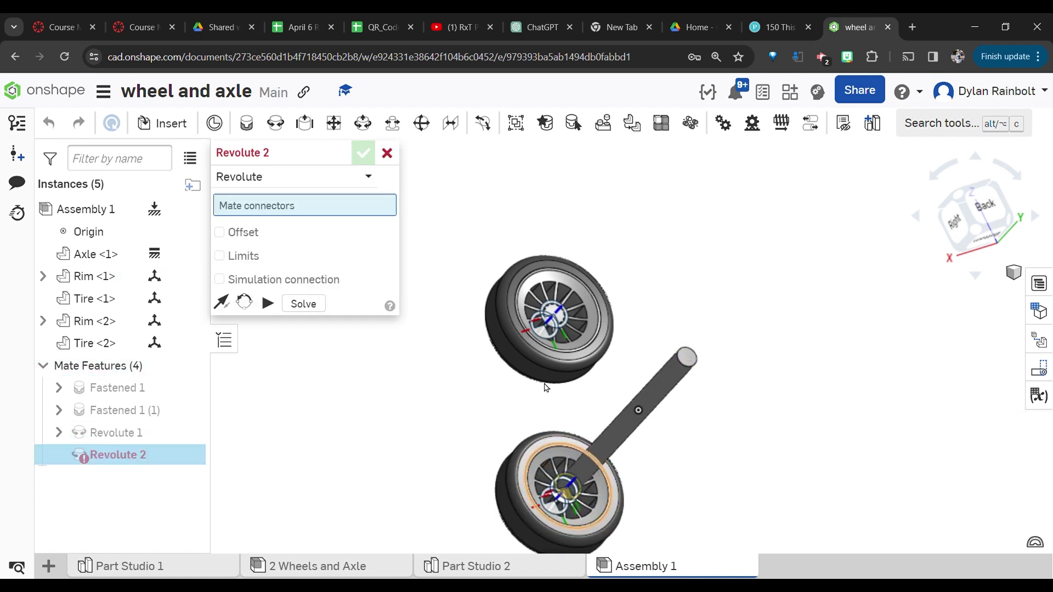
- Add a Revolute mate between the Axle's rear end and mate connector 1 of Rim <2>, and try spinning the front wheel
{"action": "left_click", "coordinate": [693, 357]}
{"action": "key", "text": "Left"}
{"action": "key", "text": "Left"}
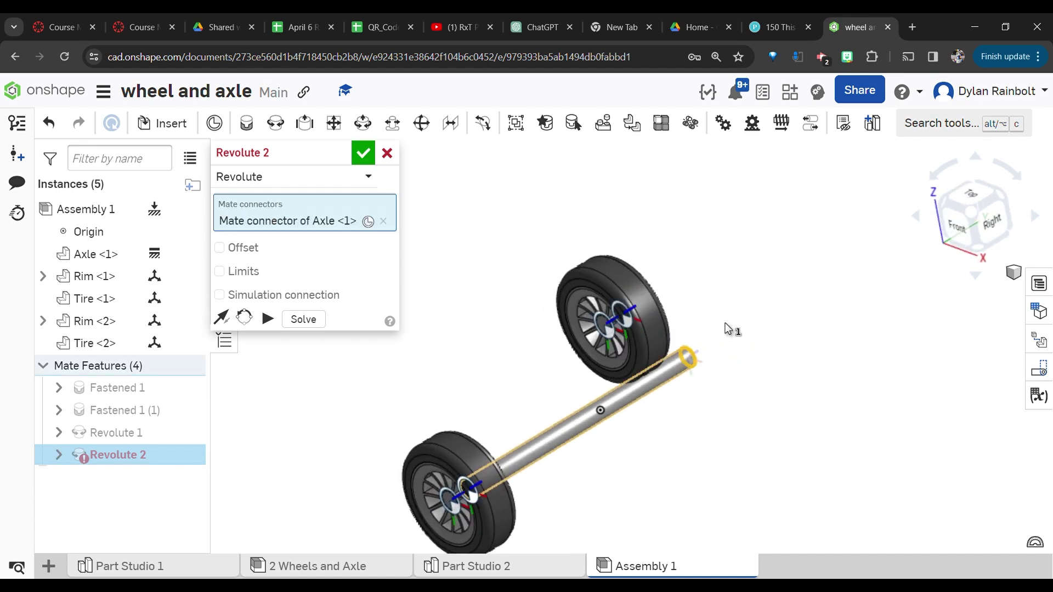
{"action": "left_click", "coordinate": [604, 326]}
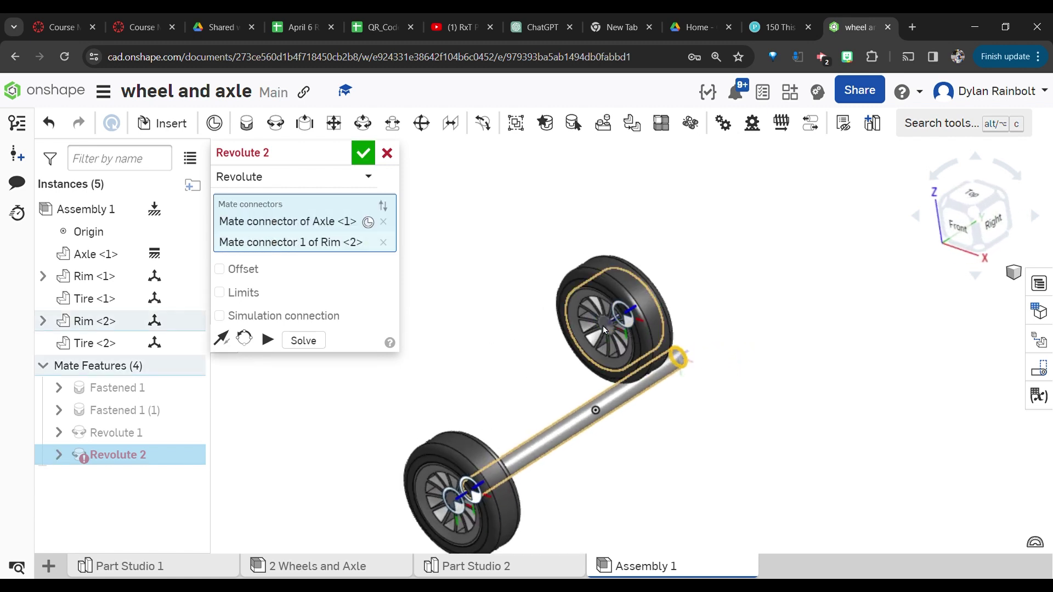
{"action": "left_click", "coordinate": [839, 360]}
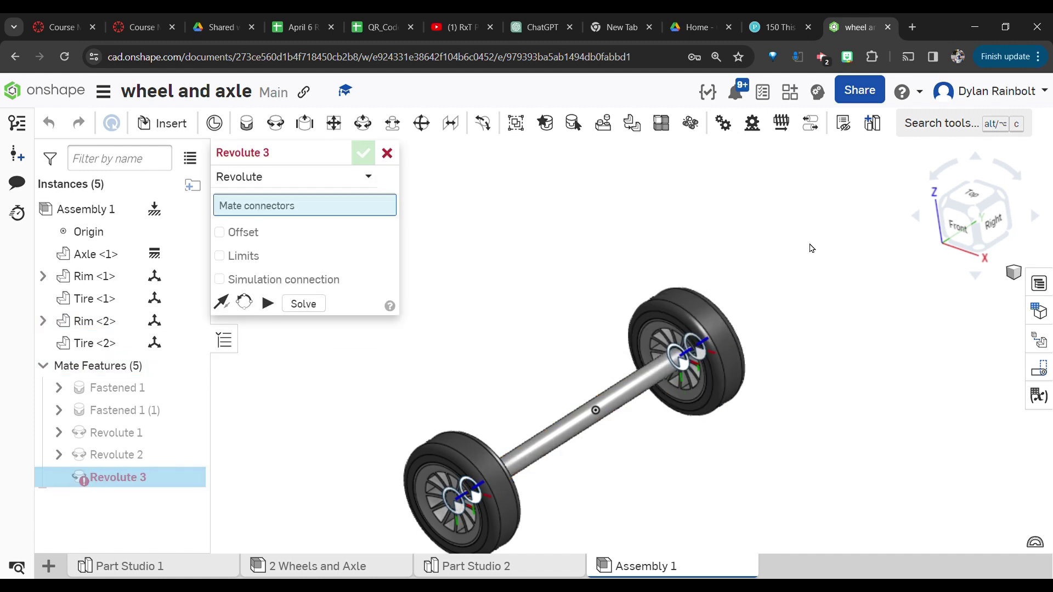
{"action": "left_click", "coordinate": [387, 154]}
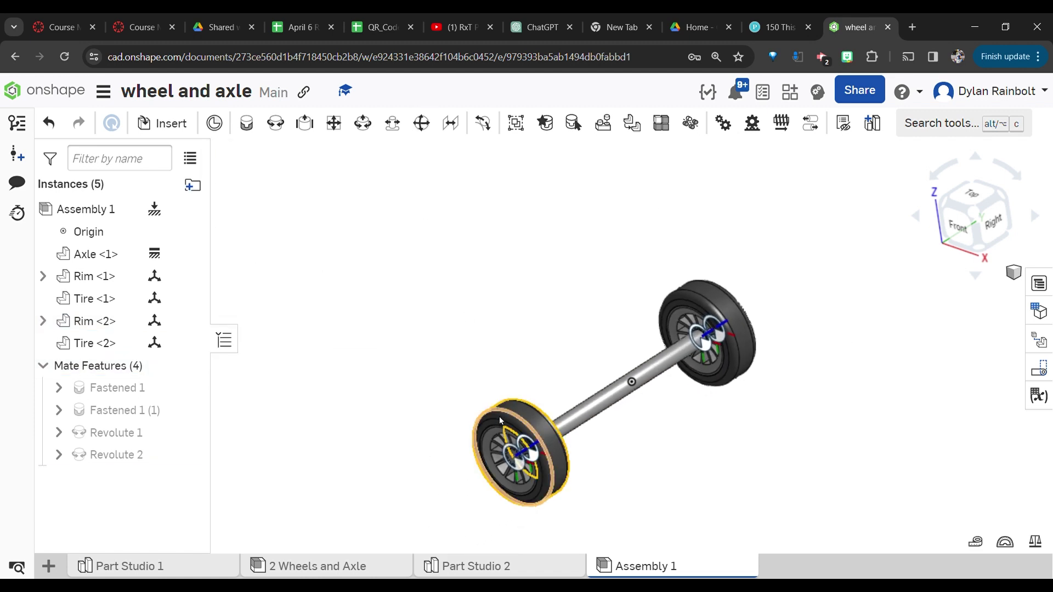
{"action": "left_click_drag", "start_coordinate": [503, 520], "coordinate": [538, 421]}
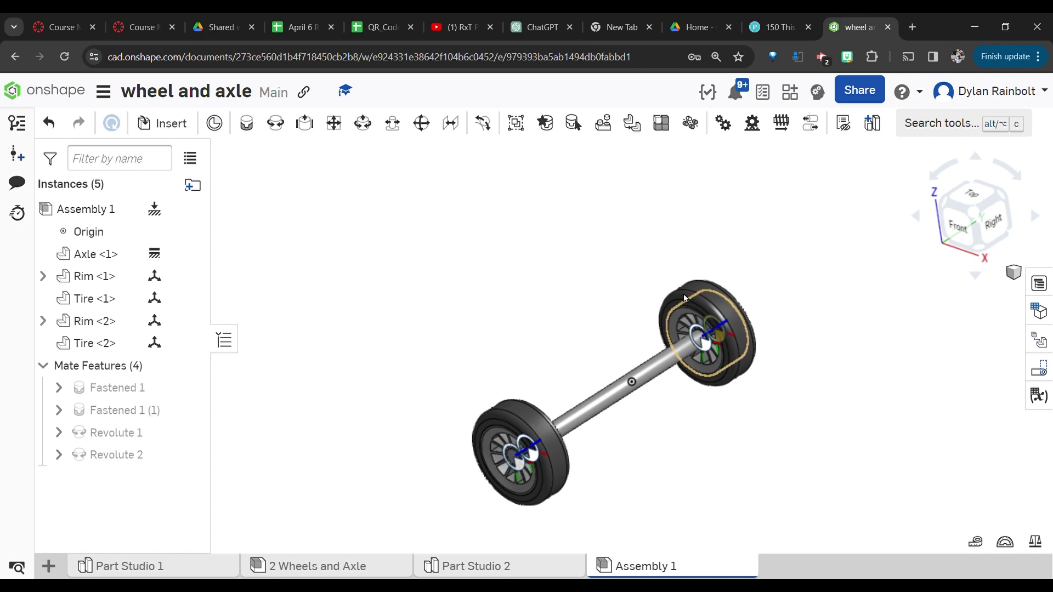
- Link Revolute 1 and Revolute 2 with a Gear relation at ratio 1, and spin the front wheel to test the linked rotation
{"action": "left_click", "coordinate": [724, 124]}
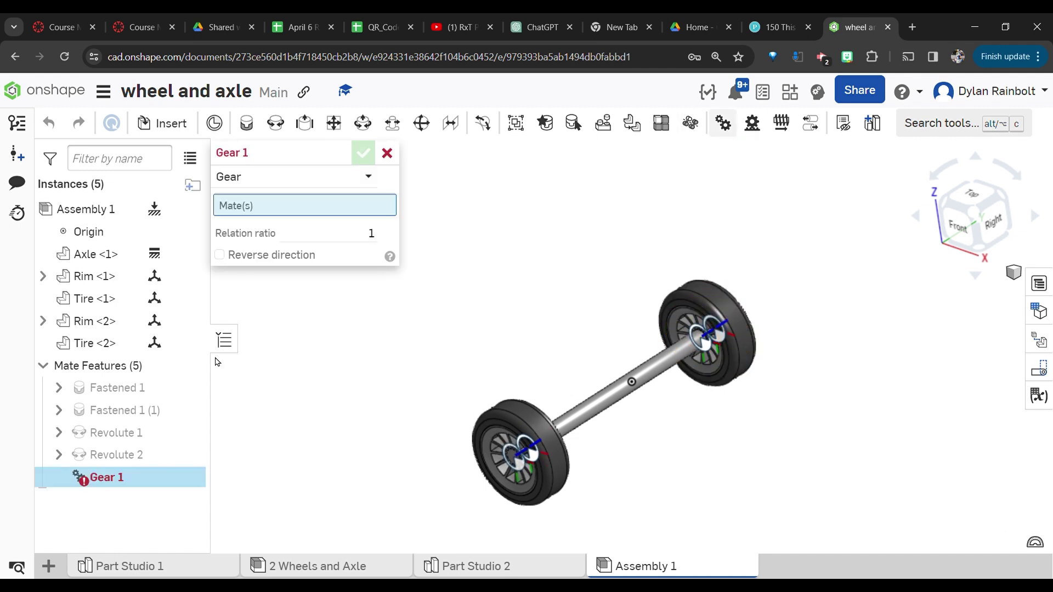
{"action": "left_click", "coordinate": [118, 433]}
{"action": "left_click", "coordinate": [117, 451]}
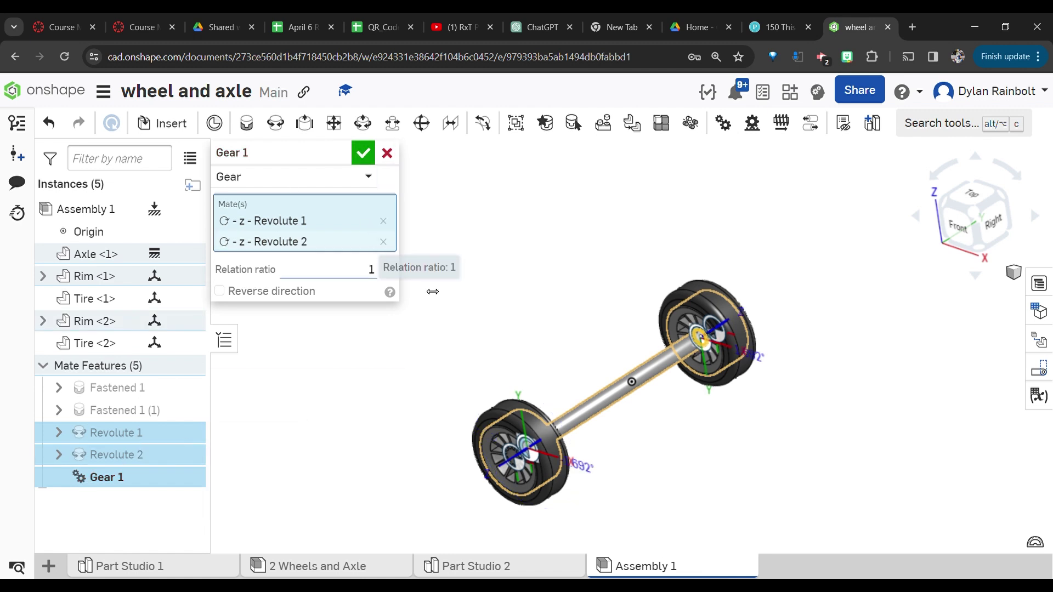
{"action": "left_click", "coordinate": [355, 275]}
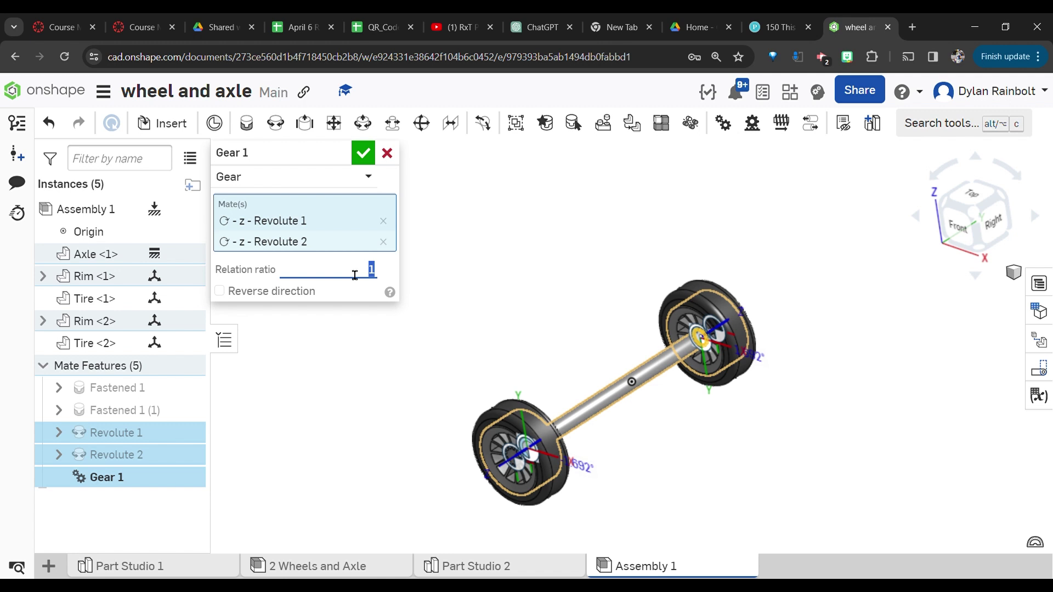
{"action": "left_click", "coordinate": [362, 152]}
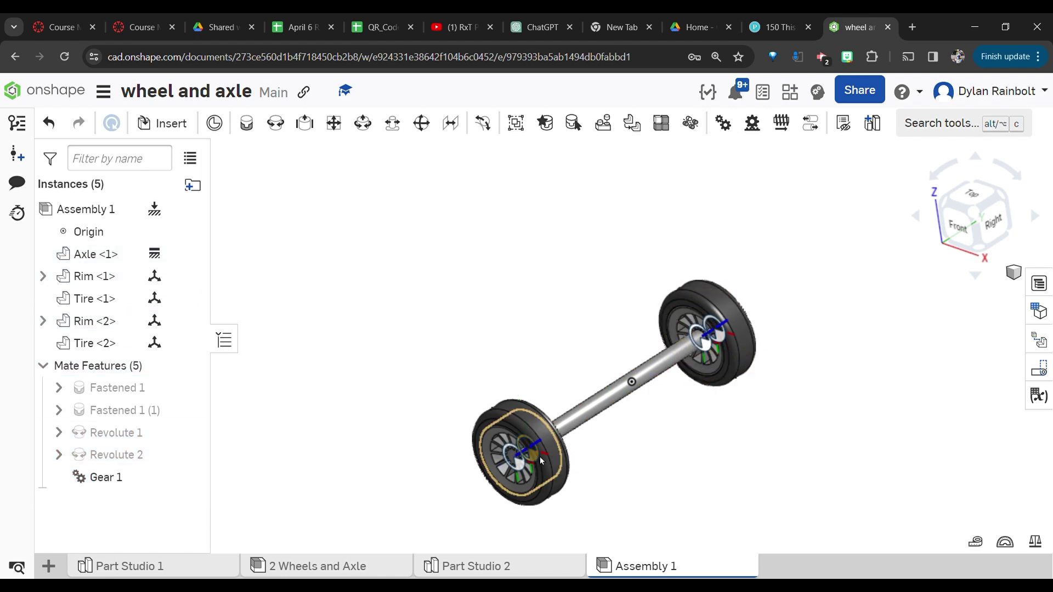
{"action": "left_click", "coordinate": [977, 216]}
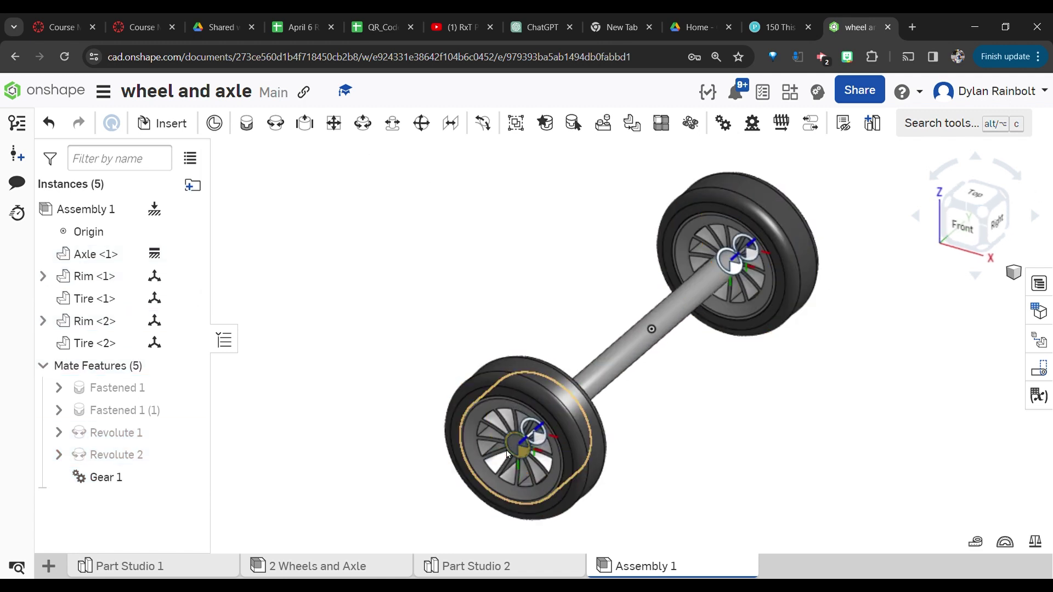
{"action": "left_click_drag", "start_coordinate": [526, 416], "coordinate": [487, 466]}
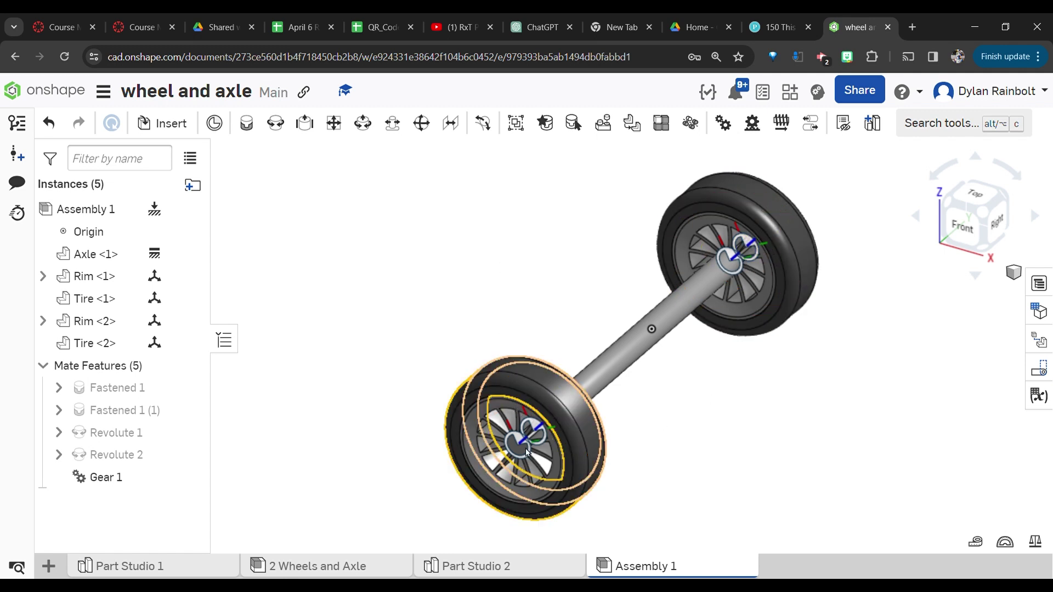
- Check the assembly from the right side, and spin the front wheel in the isometric view to test the linked rotation
{"action": "left_click", "coordinate": [994, 223]}
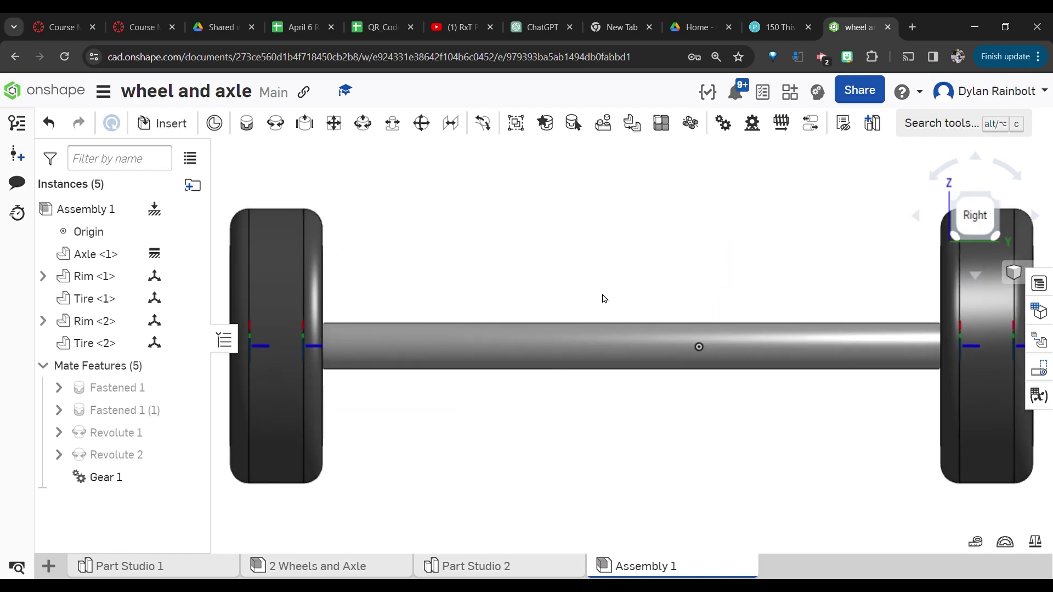
{"action": "left_click", "coordinate": [960, 202]}
{"action": "left_click_drag", "start_coordinate": [495, 425], "coordinate": [558, 399]}
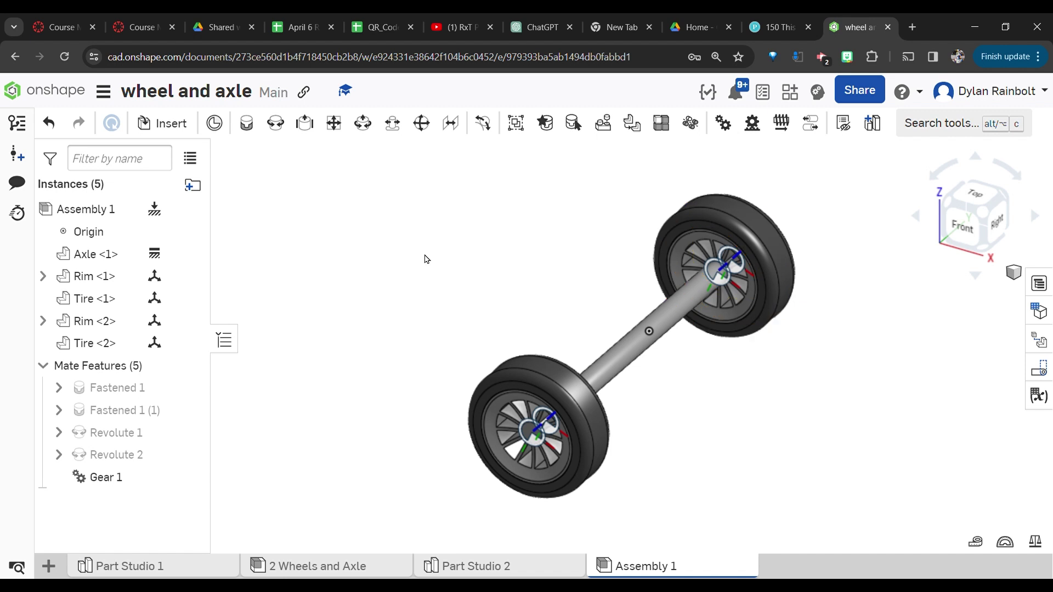
- Set the relation ratio of Gear 1 to 0.7 and spin the front wheel to compare how both wheels turn
{"action": "double_click", "coordinate": [102, 477]}
{"action": "left_click", "coordinate": [359, 280]}
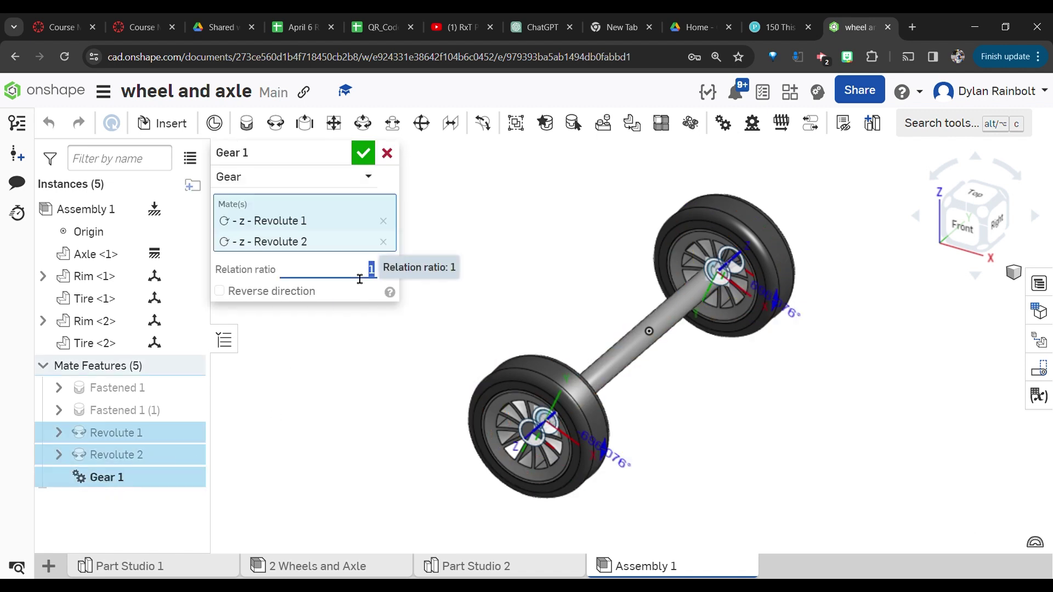
{"action": "type", "text": "0.7"}
{"action": "left_click", "coordinate": [363, 153]}
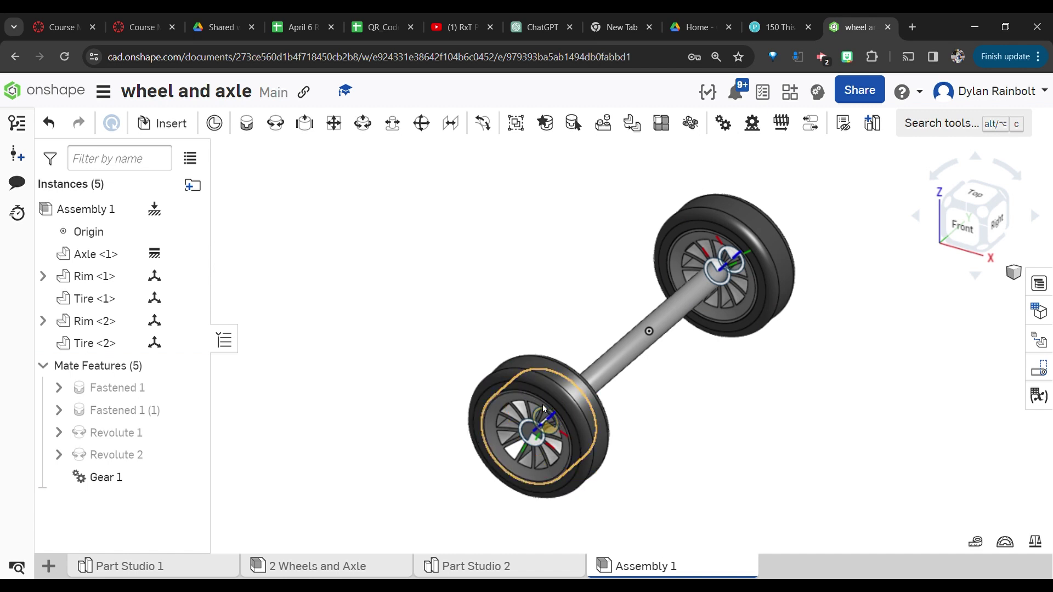
{"action": "left_click_drag", "start_coordinate": [542, 404], "coordinate": [496, 428]}
- Set the relation ratio of Gear 1 back to 1 and spin the front wheel to test it
{"action": "left_click", "coordinate": [98, 478]}
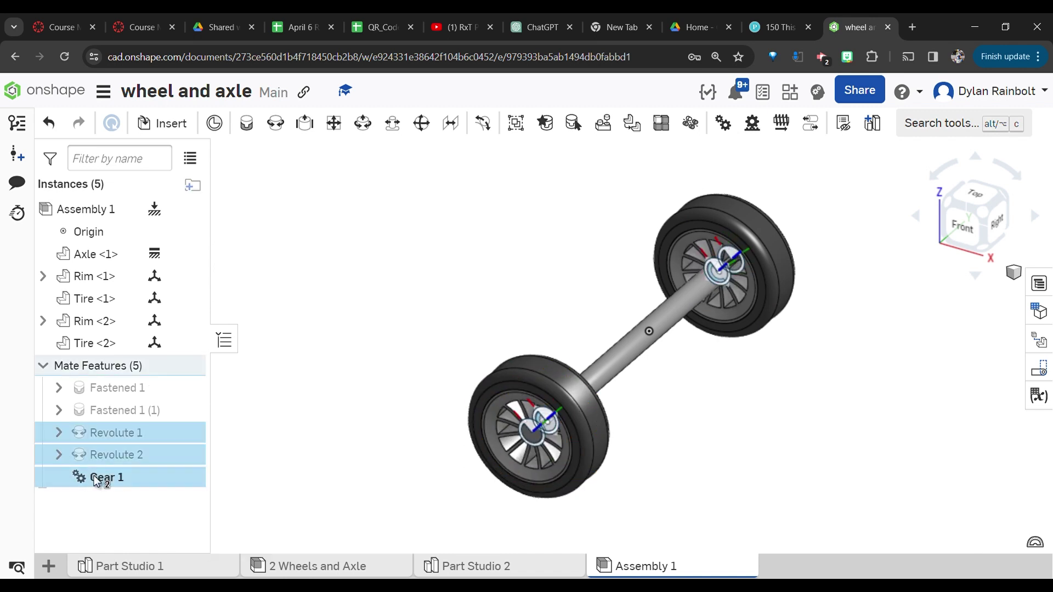
{"action": "double_click", "coordinate": [97, 478]}
{"action": "type", "text": "1"}
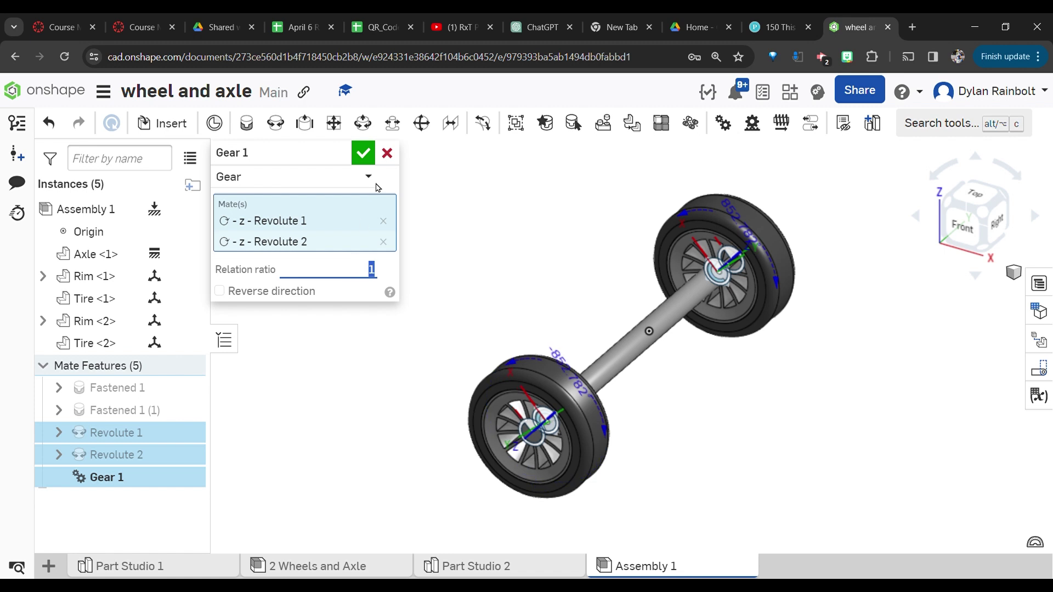
{"action": "left_click", "coordinate": [364, 153]}
{"action": "mouse_move", "coordinate": [529, 399]}
{"action": "left_mouse_down"}
{"action": "mouse_move", "coordinate": [492, 406]}
{"action": "mouse_move", "coordinate": [486, 439]}
{"action": "mouse_move", "coordinate": [525, 453]}
{"action": "mouse_move", "coordinate": [558, 436]}
{"action": "mouse_move", "coordinate": [538, 394]}
{"action": "left_mouse_up"}
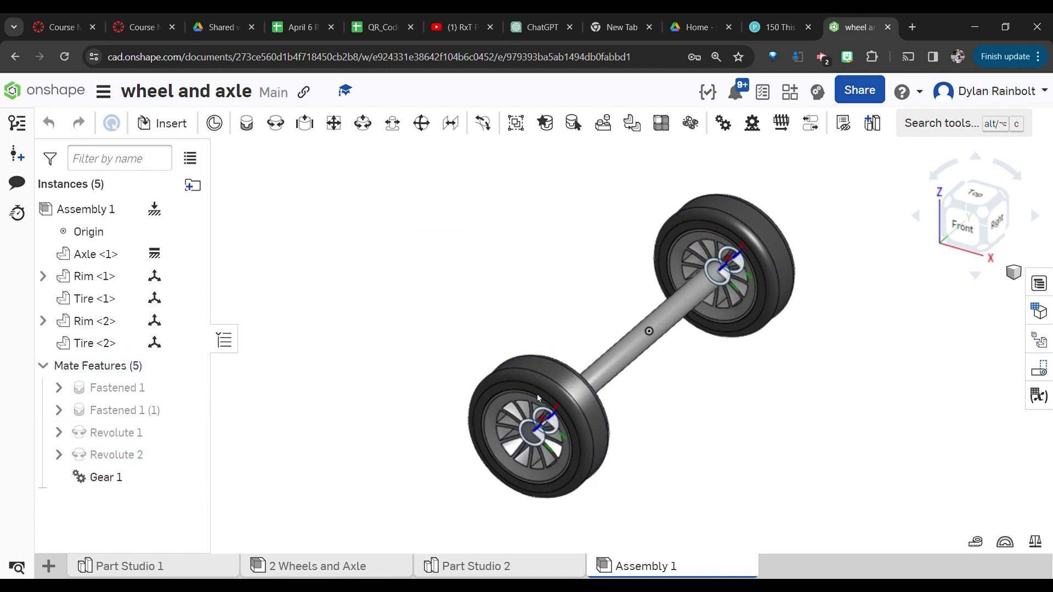
- Animate the Revolute 2 mate with the Loop playback type
{"action": "right_click", "coordinate": [113, 464]}
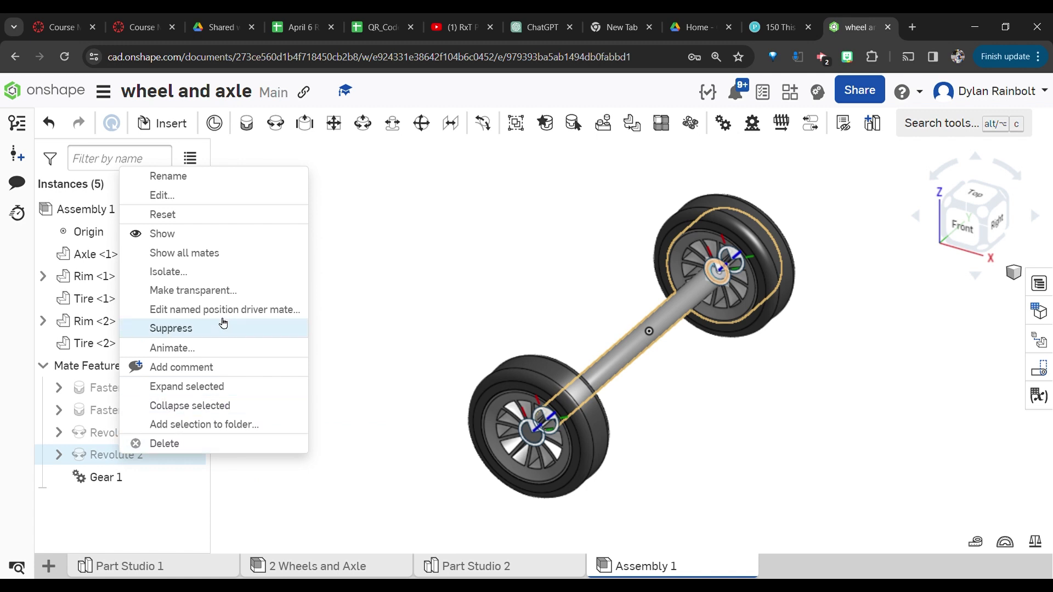
{"action": "left_click", "coordinate": [196, 348]}
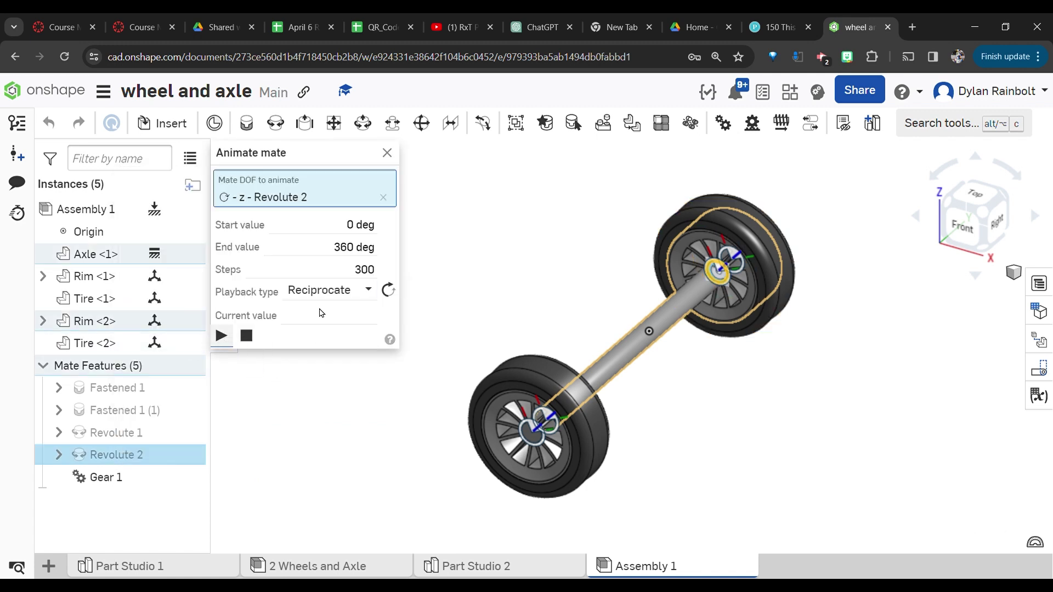
{"action": "left_click", "coordinate": [342, 295]}
{"action": "left_click", "coordinate": [303, 362]}
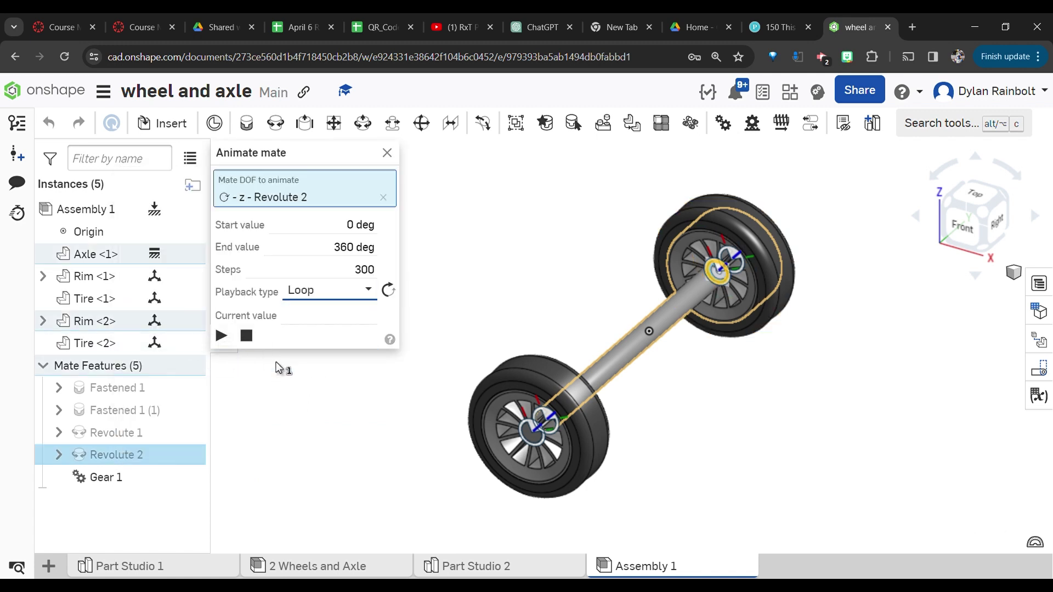
{"action": "left_click", "coordinate": [222, 336]}
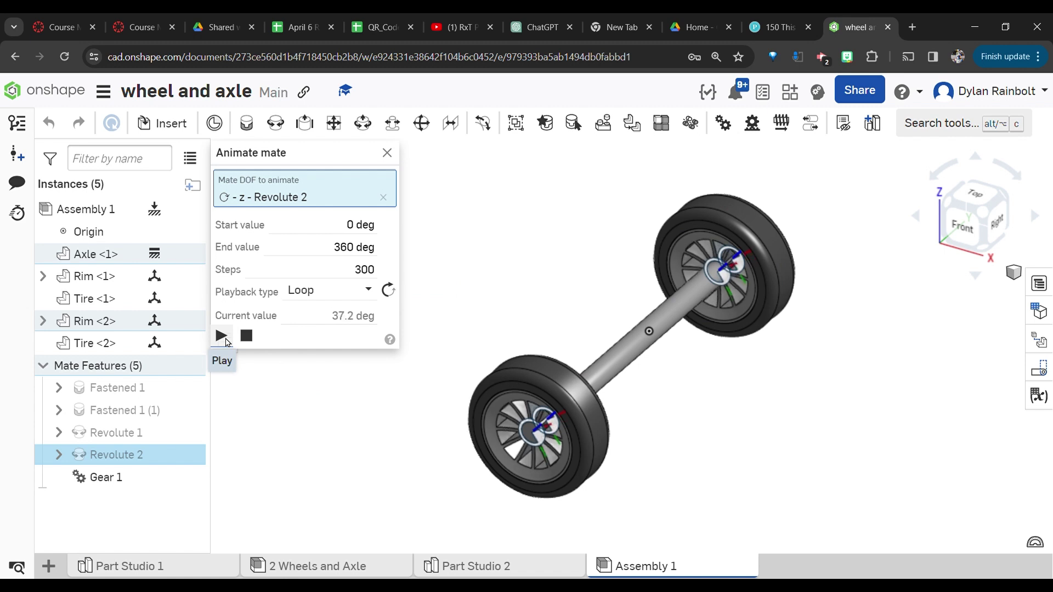
- Set the Revolute 2 animation to 10 steps, play it again, and end the animation
{"action": "left_click", "coordinate": [340, 278]}
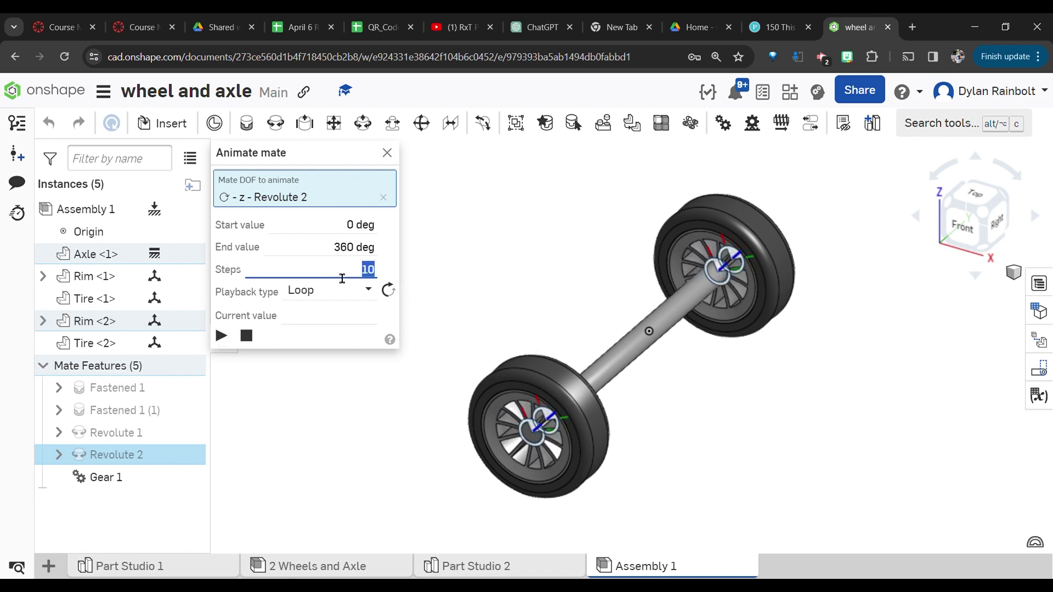
{"action": "type", "text": "10"}
{"action": "left_click", "coordinate": [222, 336]}
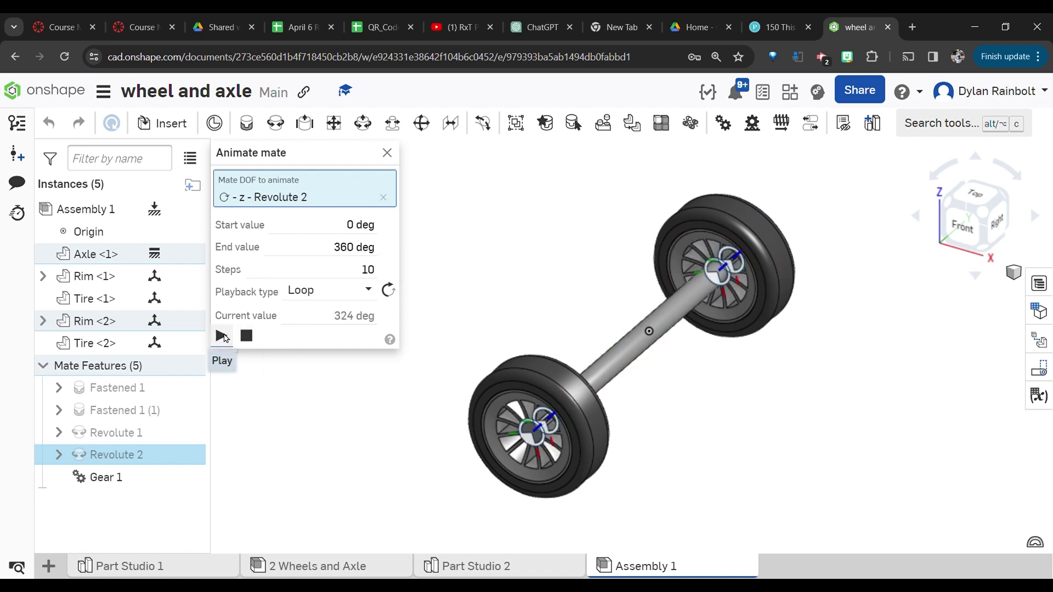
{"action": "left_click", "coordinate": [387, 154]}
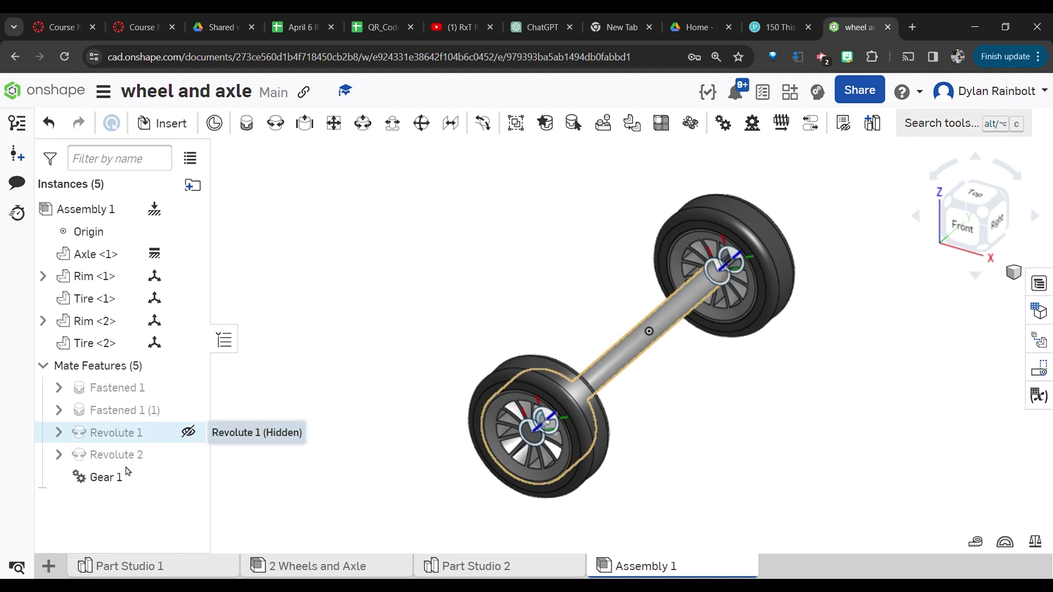
{"action": "mouse_move", "coordinate": [116, 481]}
{"action": "mouse_move", "coordinate": [130, 411]}
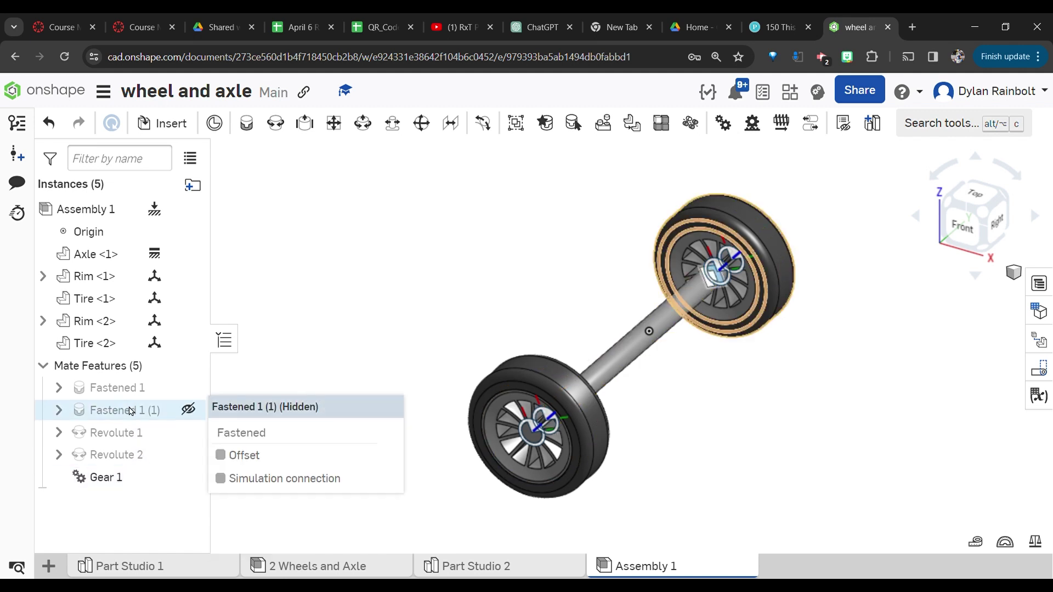